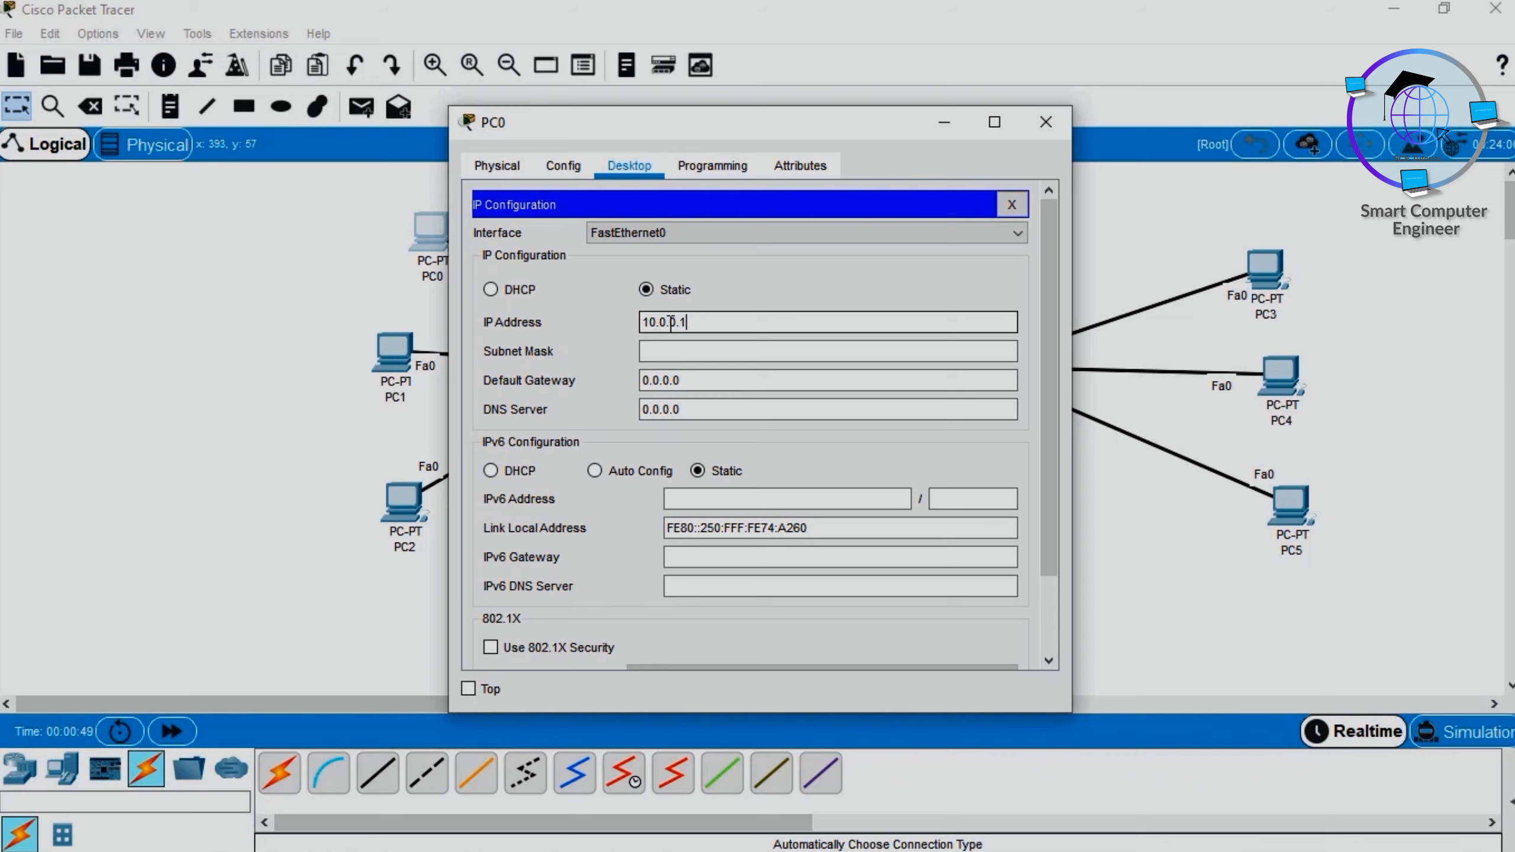
Complete PC0's static IP configuration, 10.0.0.1 with subnet mask 255.0.0.0, and close its window
key("Tab")
key("Tab")
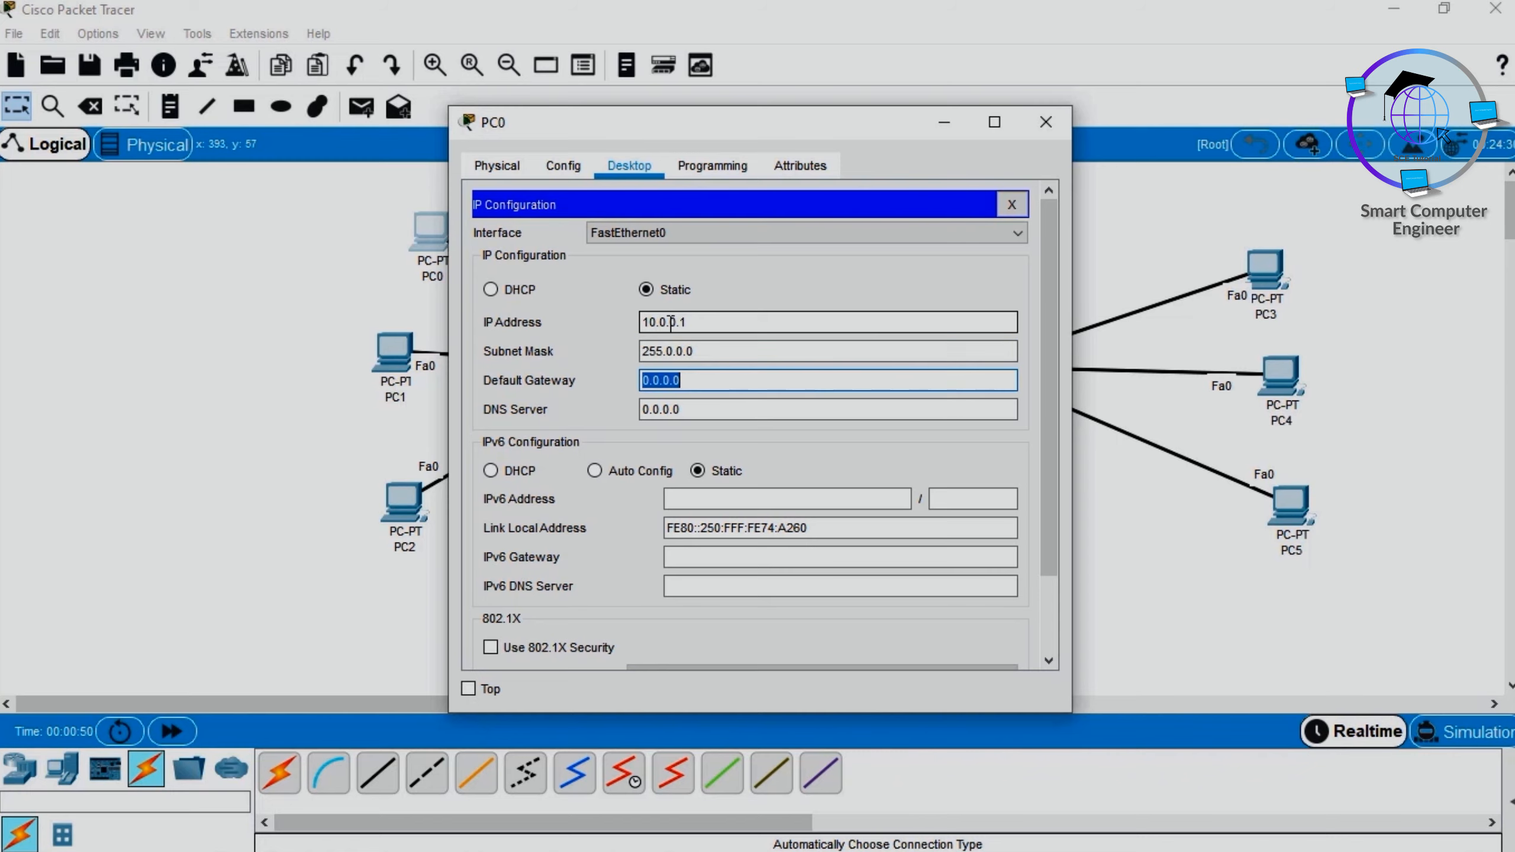
left_click(1046, 122)
Assign PC1 the static IP address 10.0.0.2 with subnet mask 255.0.0.0
left_click(393, 353)
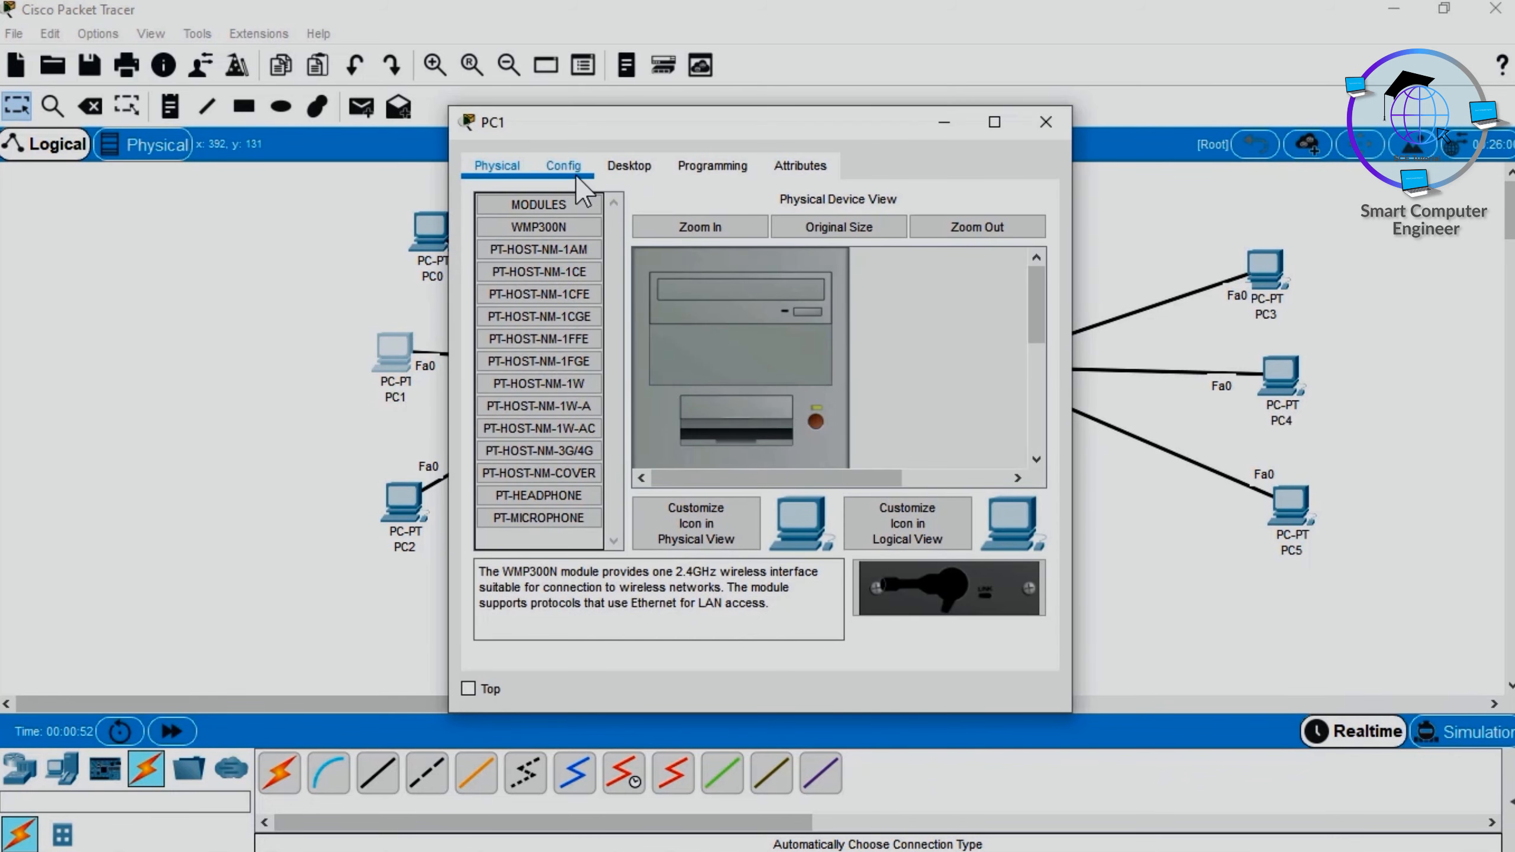
left_click(620, 170)
left_click(587, 222)
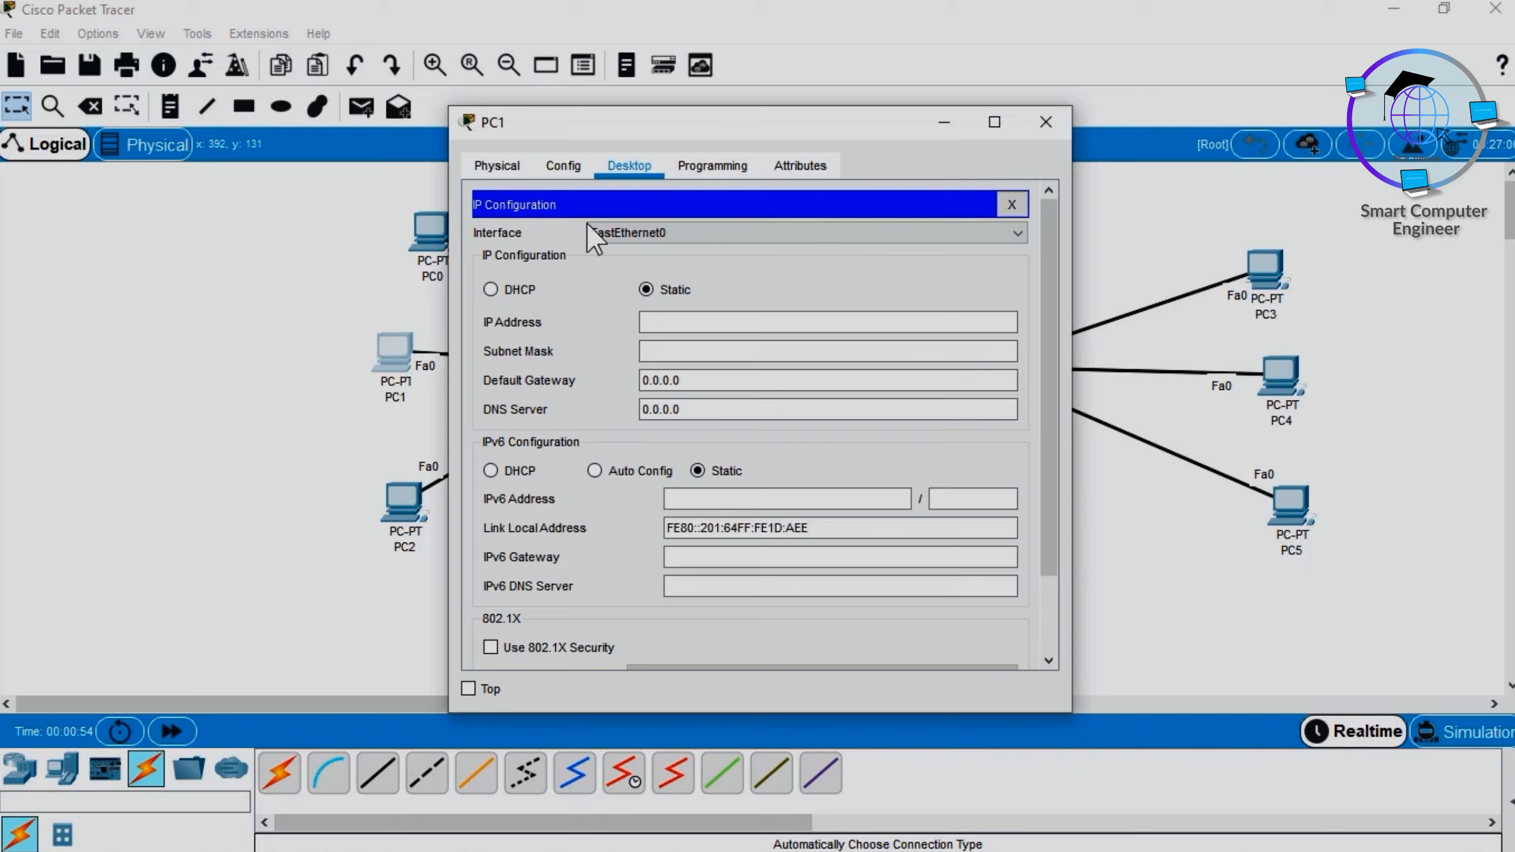
left_click(676, 322)
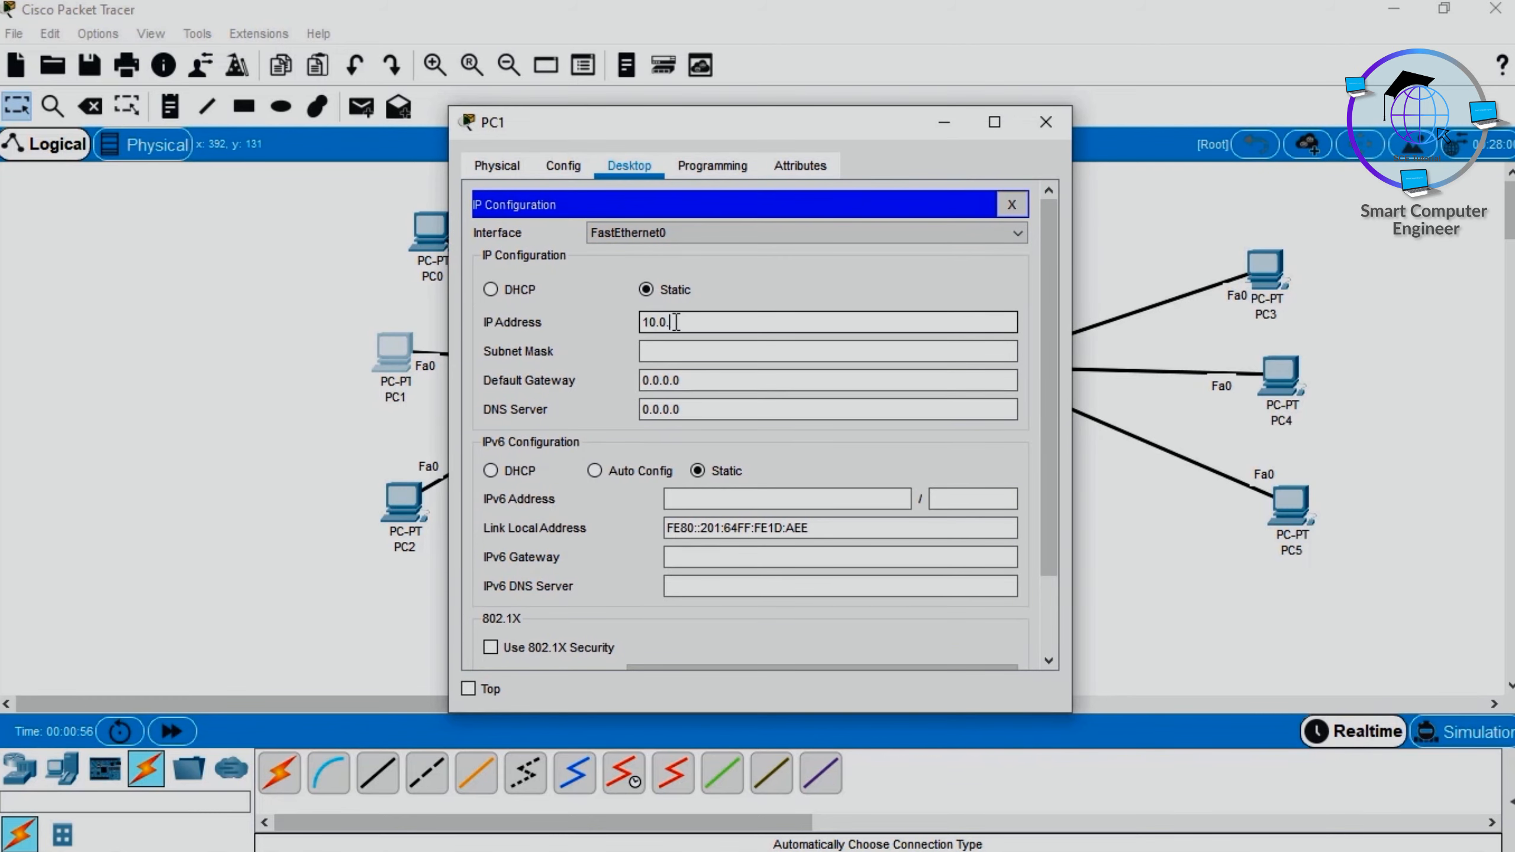
key("Tab")
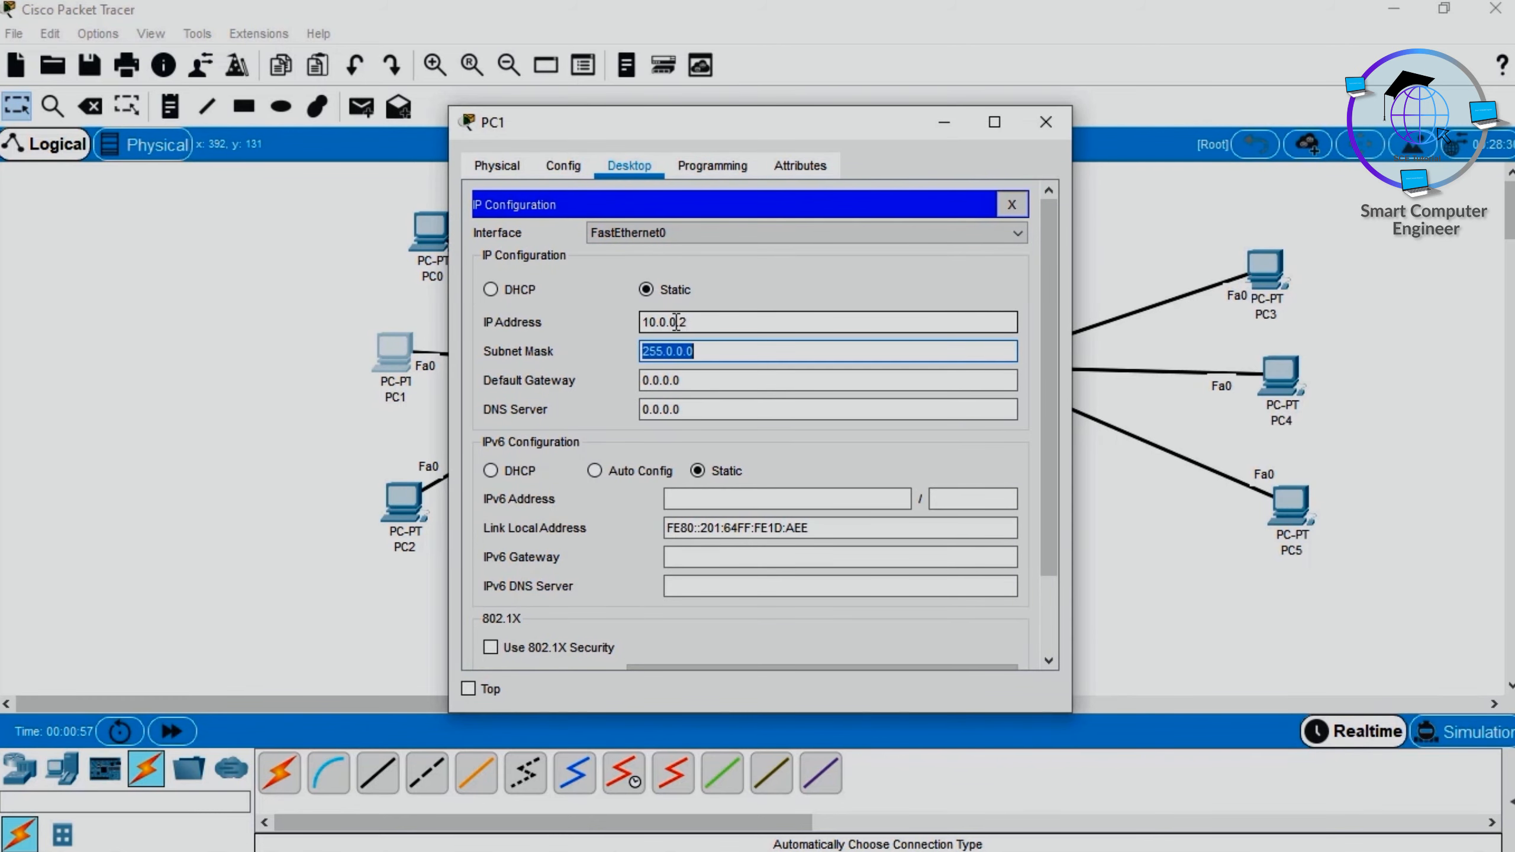
left_click(1046, 122)
Assign PC3 the static IP address 10.0.0.5 with subnet mask 255.0.0.0
left_click(1265, 268)
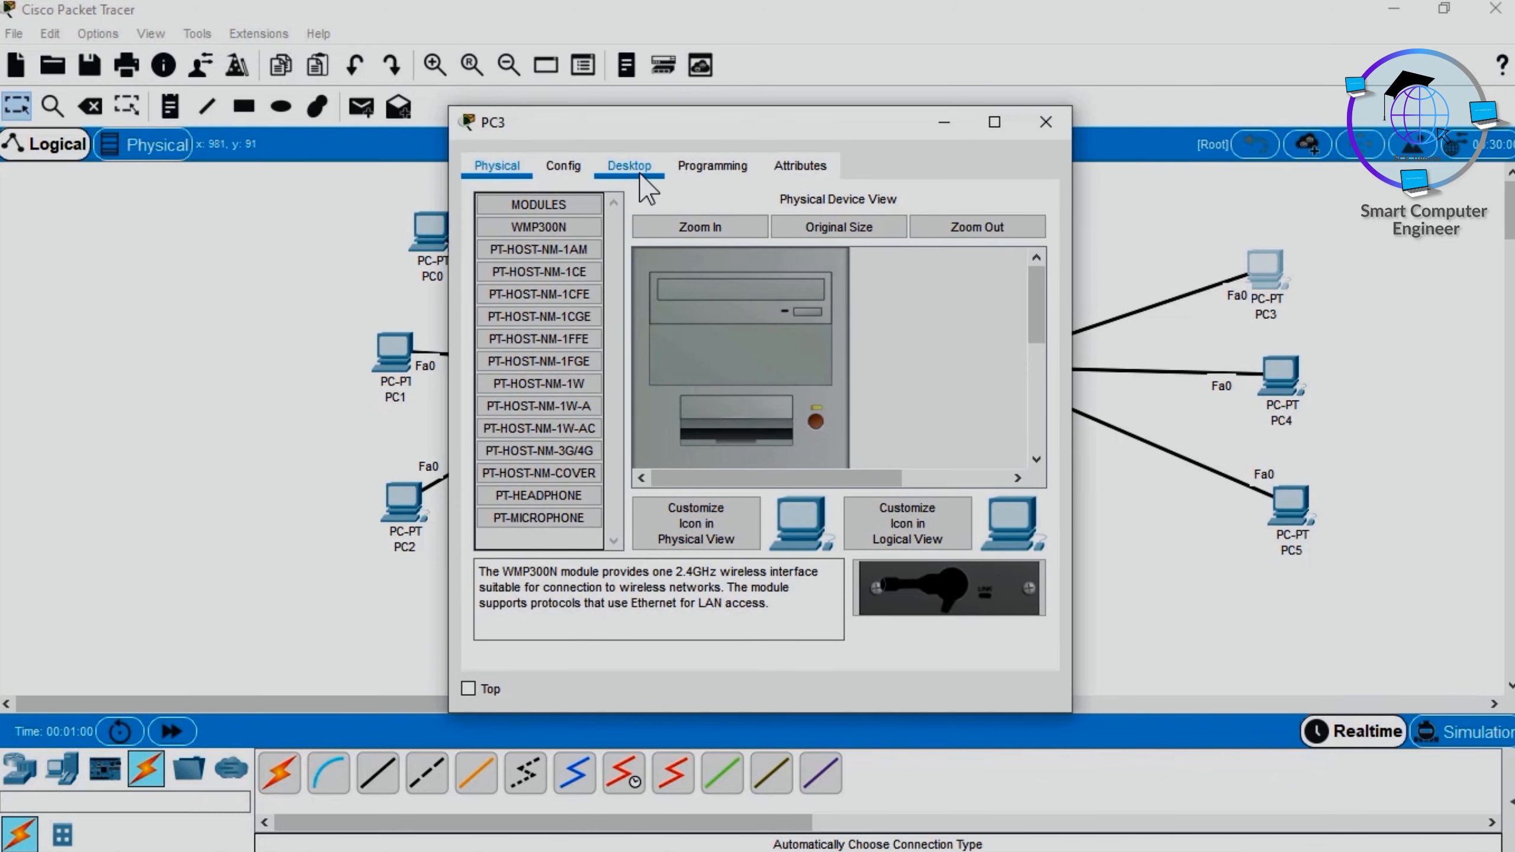
left_click(629, 166)
left_click(540, 251)
left_click(714, 322)
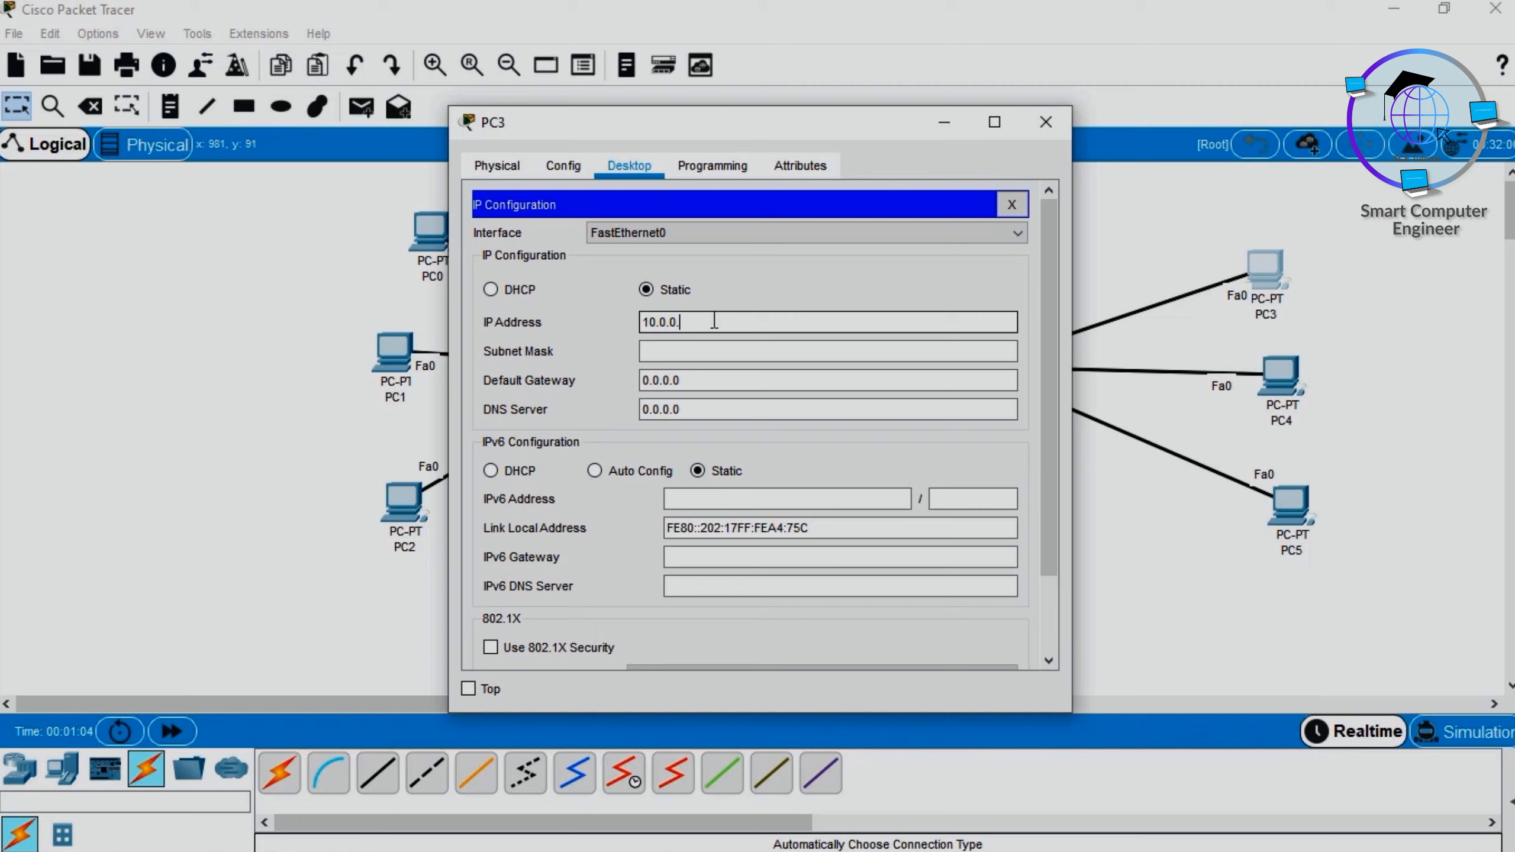
key("Tab")
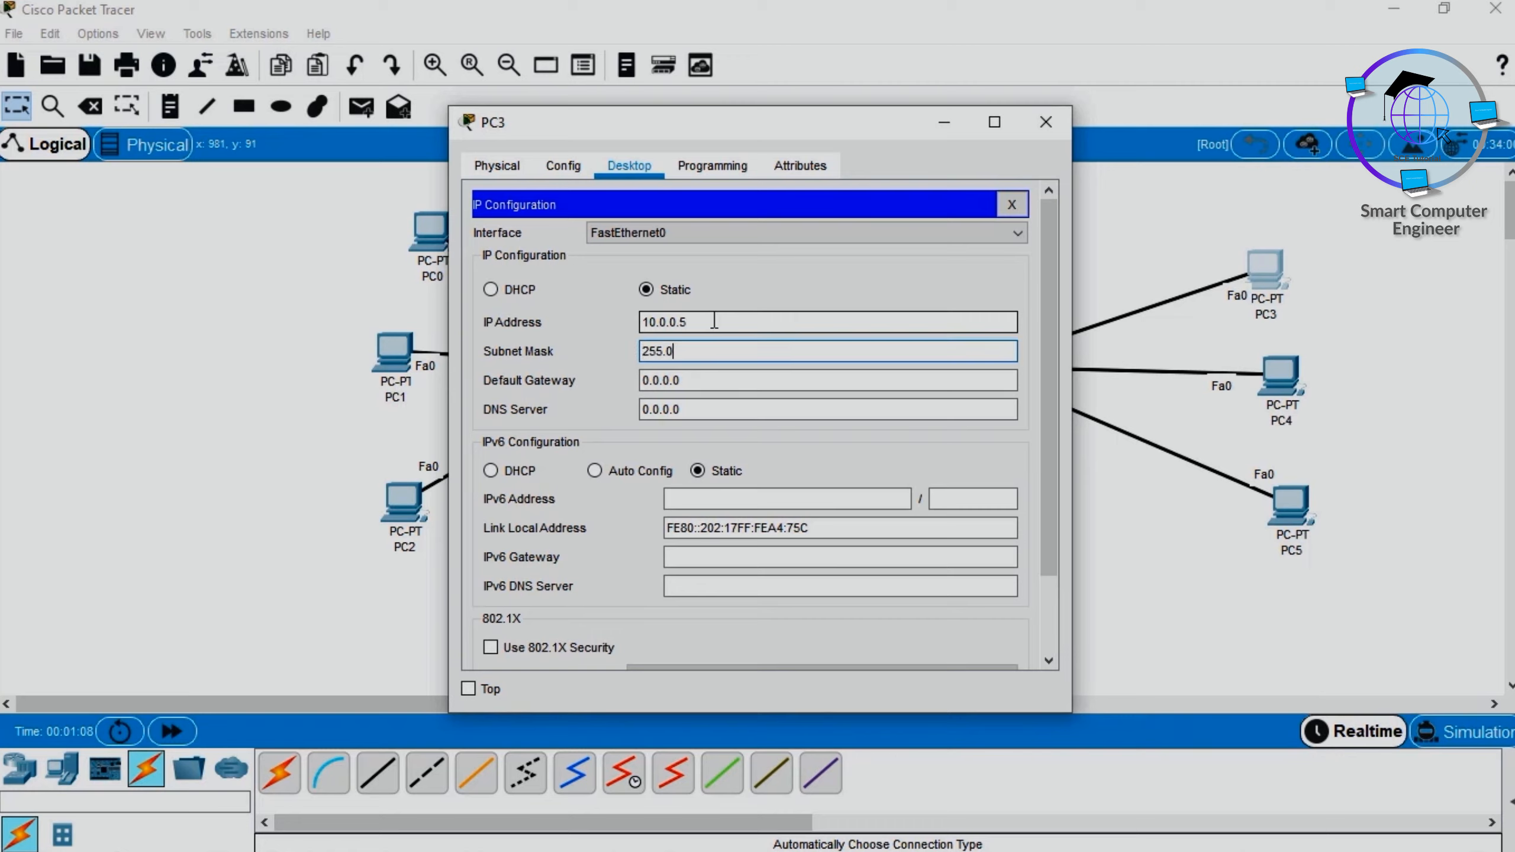
left_click(1046, 122)
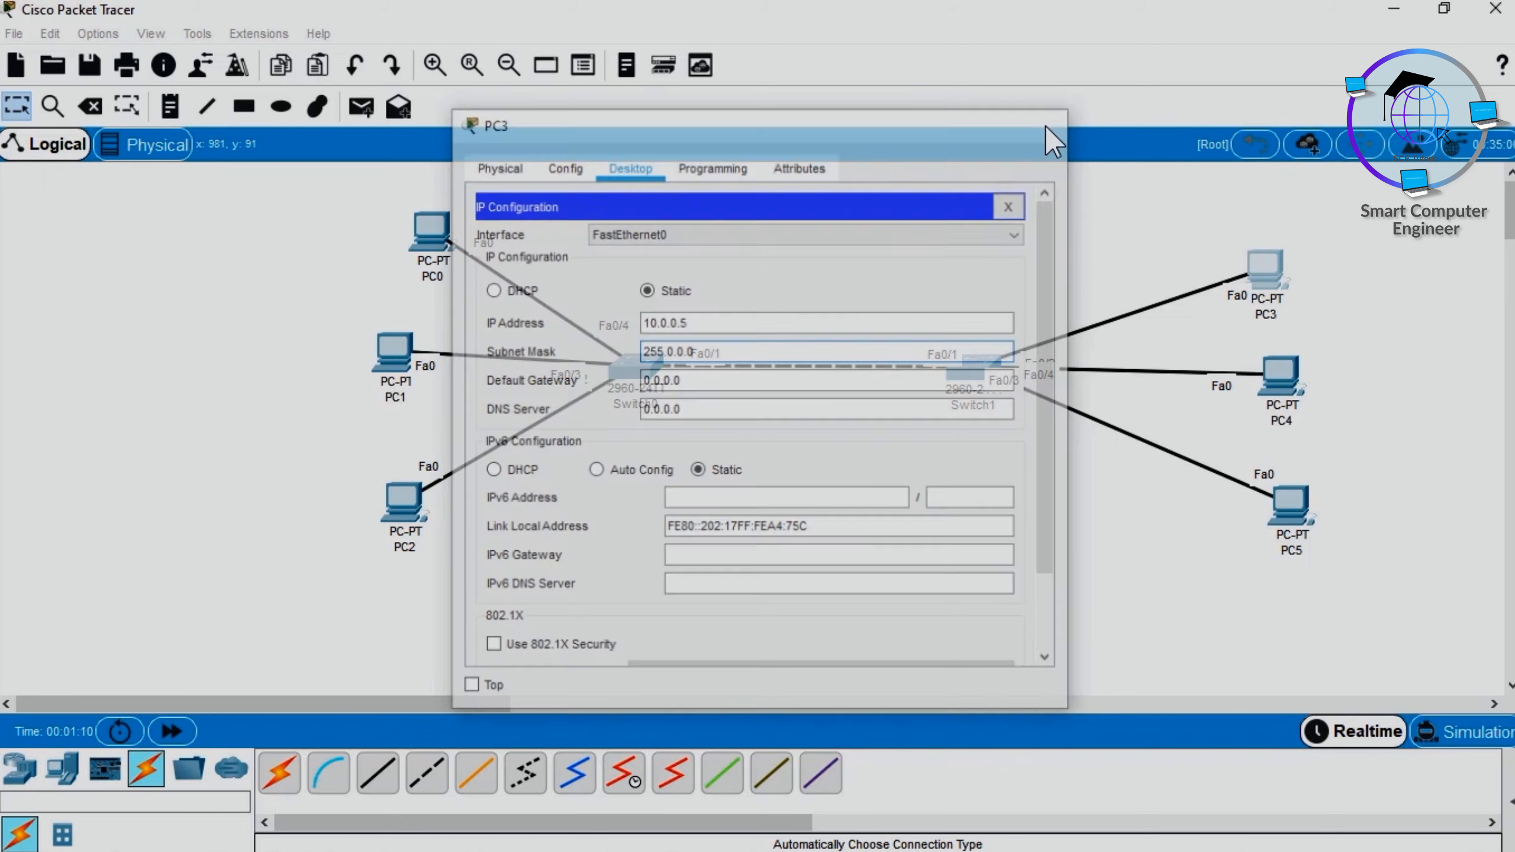
Assign PC4 the static IP address 10.0.0.6 with subnet mask 255.0.0.0
left_click(1279, 365)
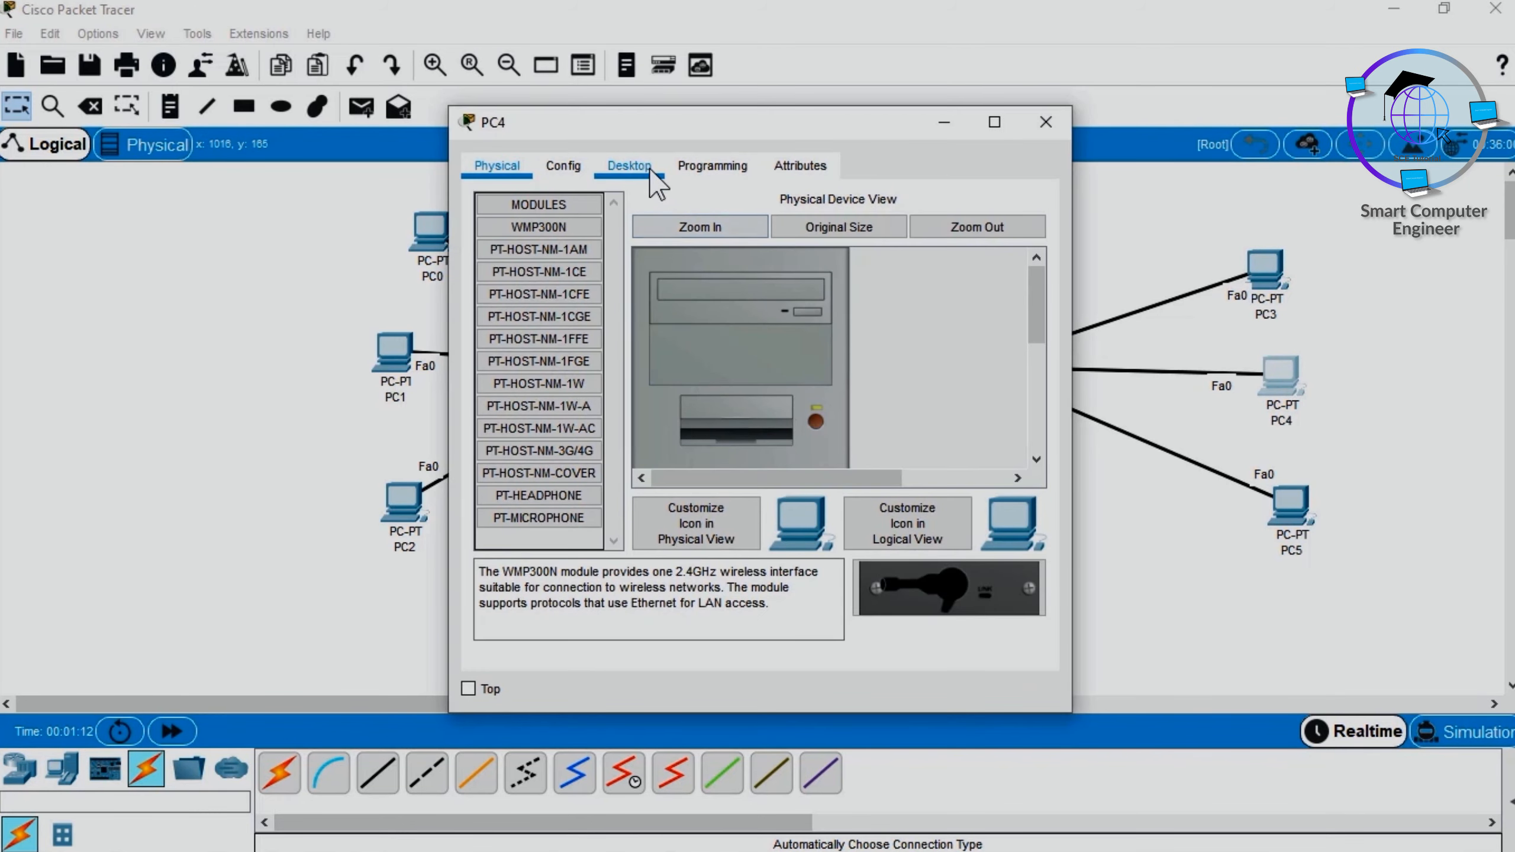
left_click(629, 166)
left_click(573, 228)
left_click(703, 324)
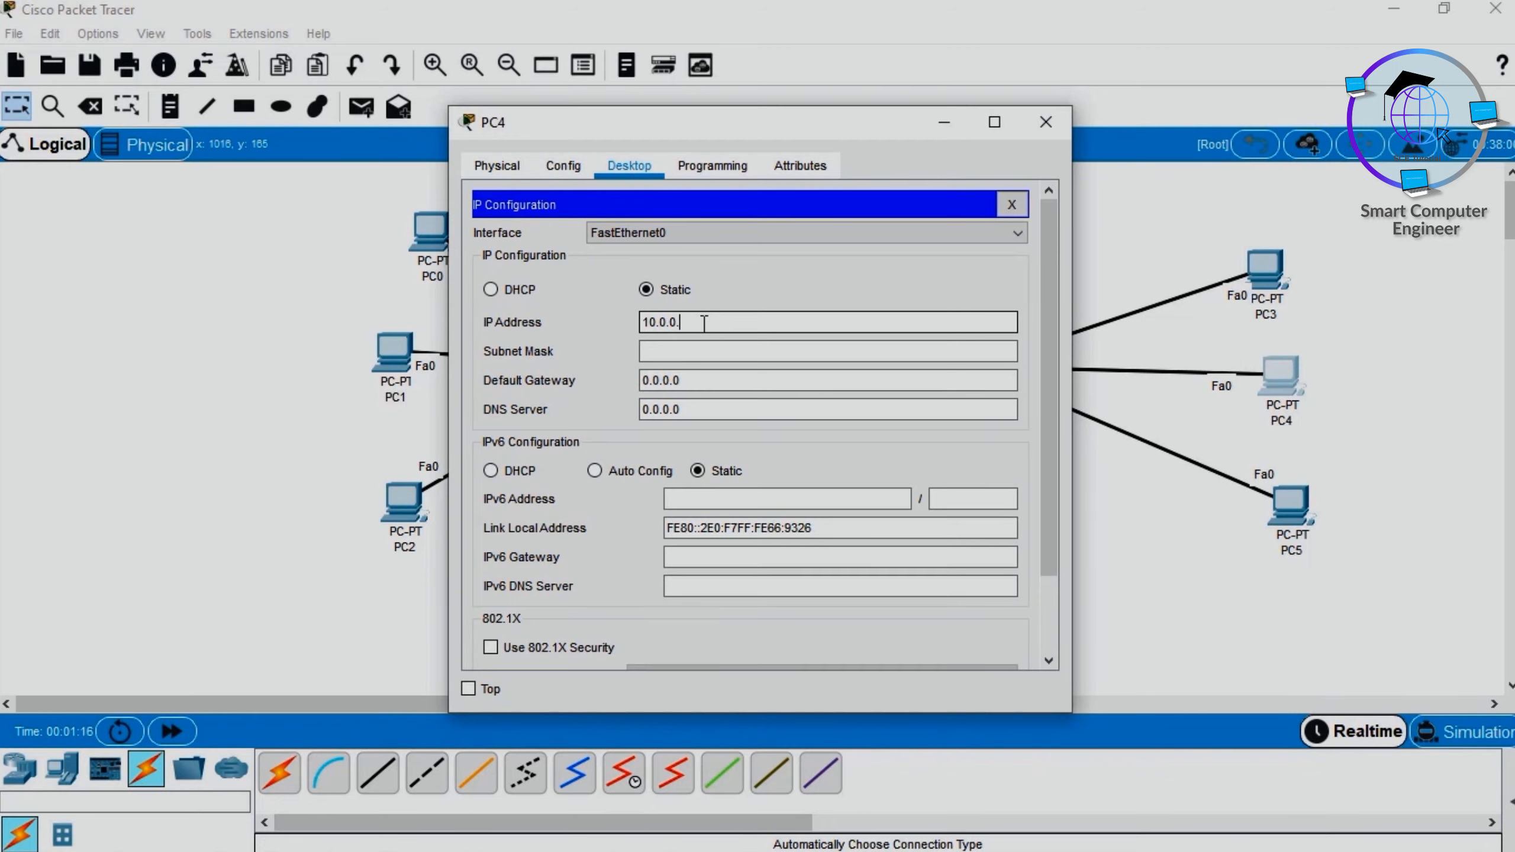
key("Tab")
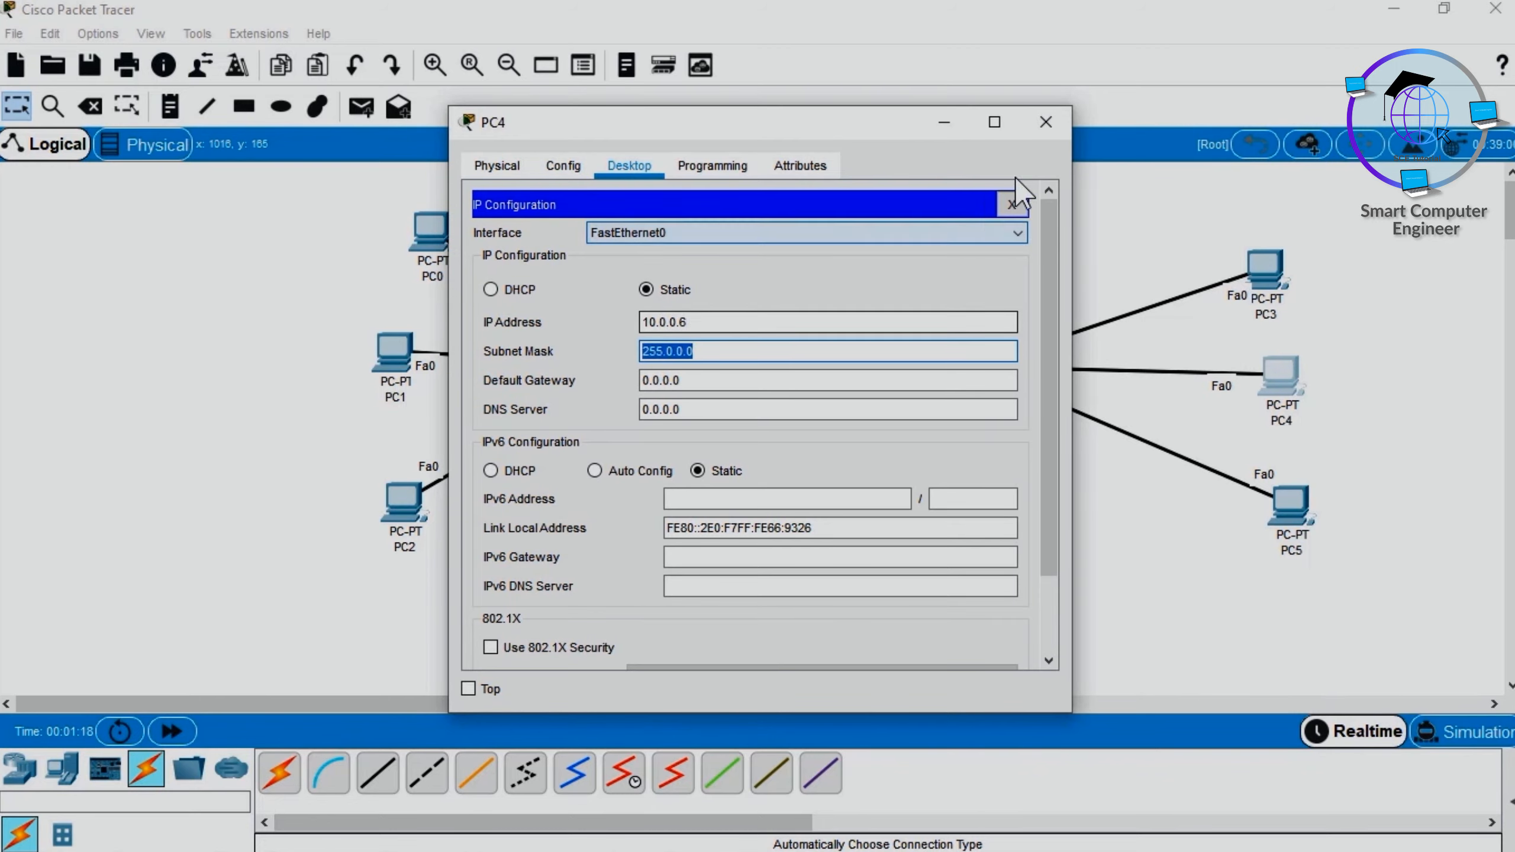
left_click(1045, 122)
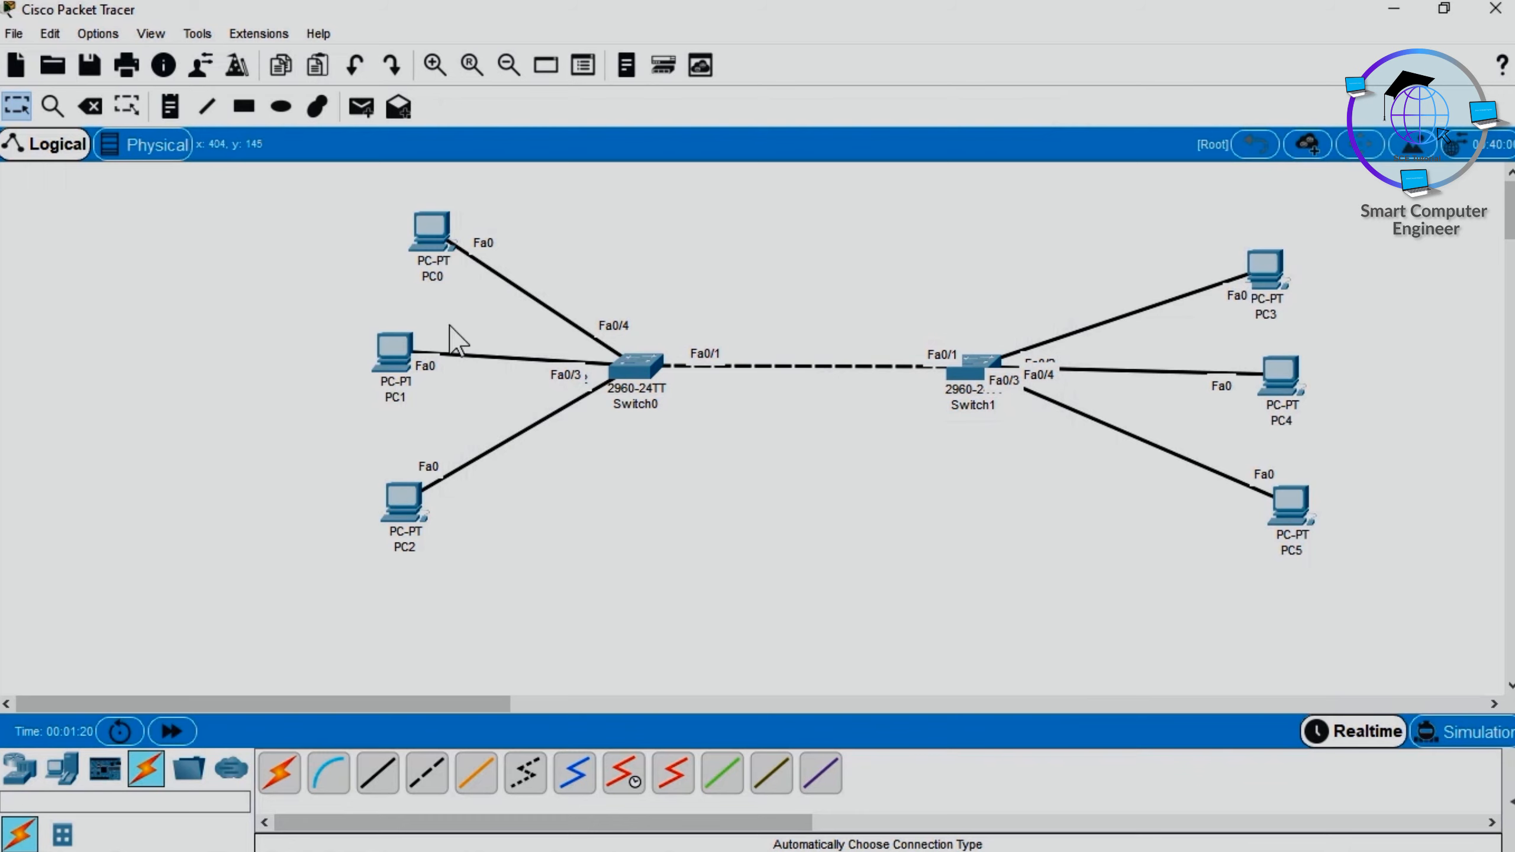
Open Switch0's command line and enter privileged mode with the enable command
left_click(635, 367)
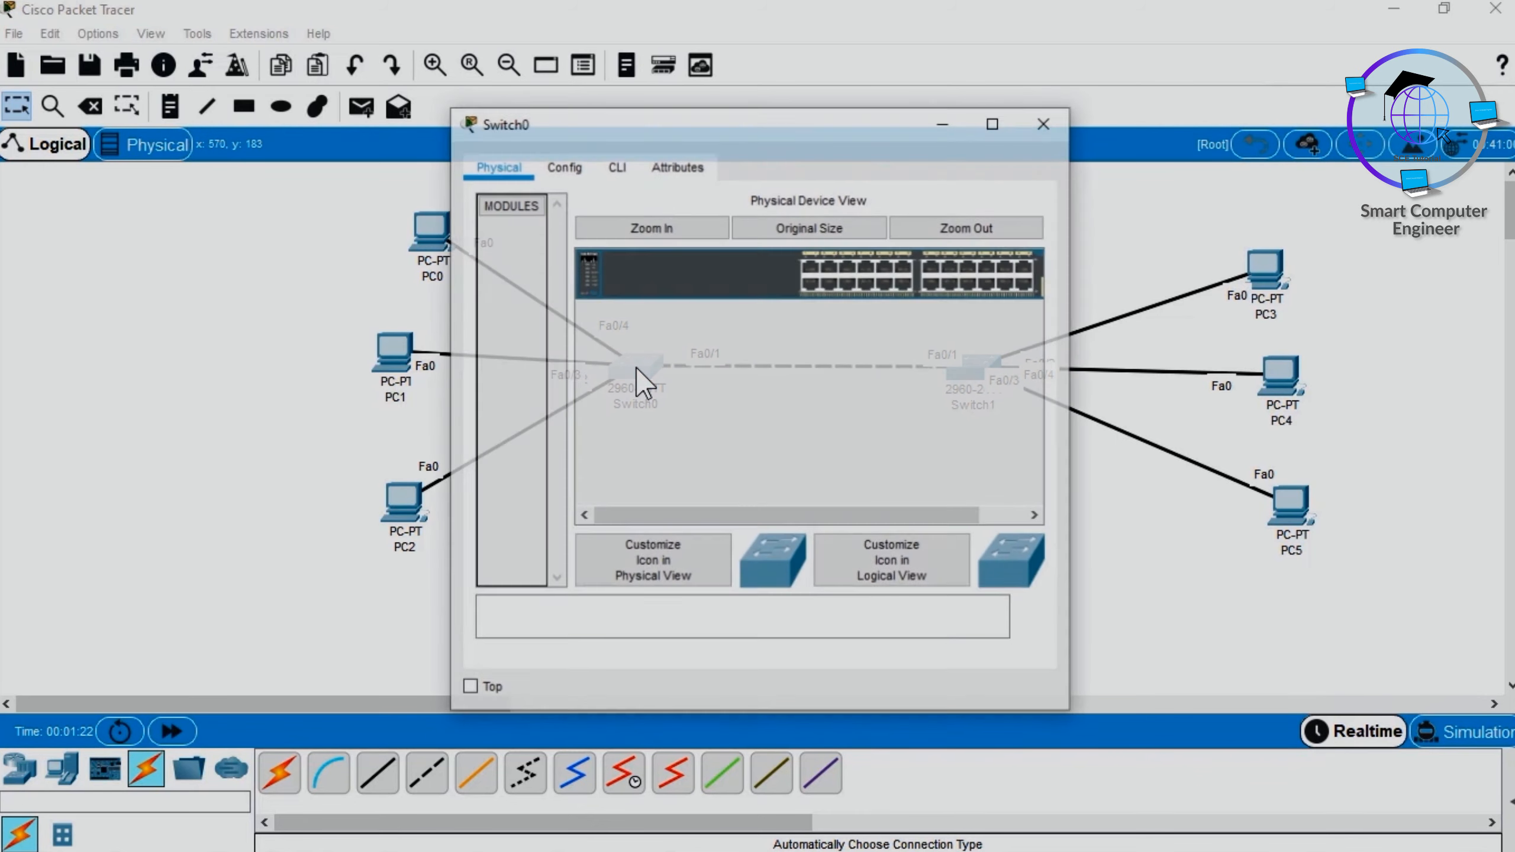
left_click(620, 166)
left_click_drag(669, 133, 841, 114)
key("Return")
key("Return")
key("Return")
type("en")
key("Tab")
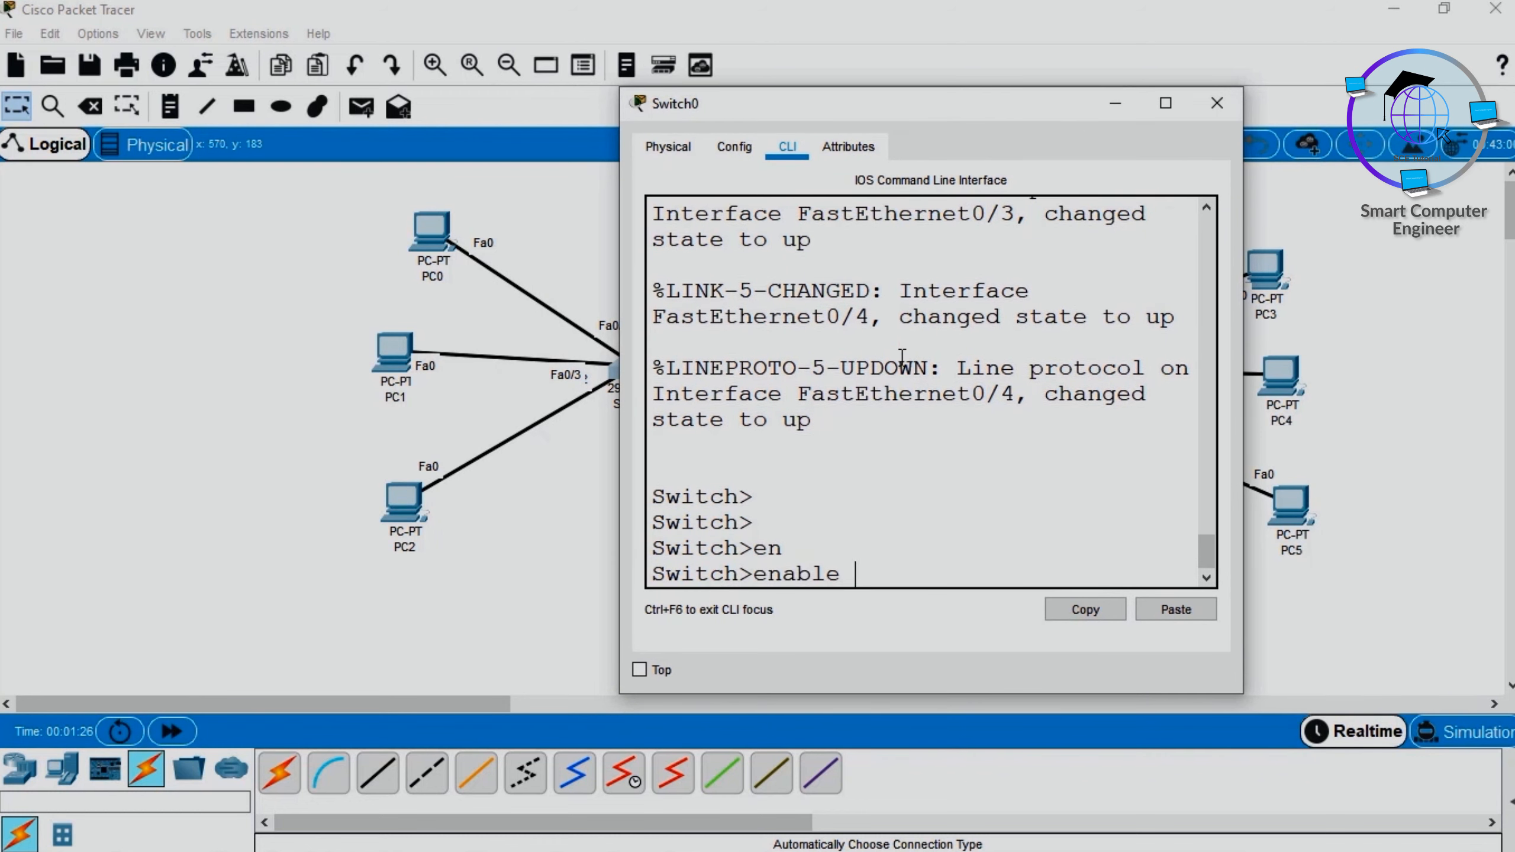
key("Return")
type("conf t")
key("Return")
key("Return")
key("Return")
type("exit")
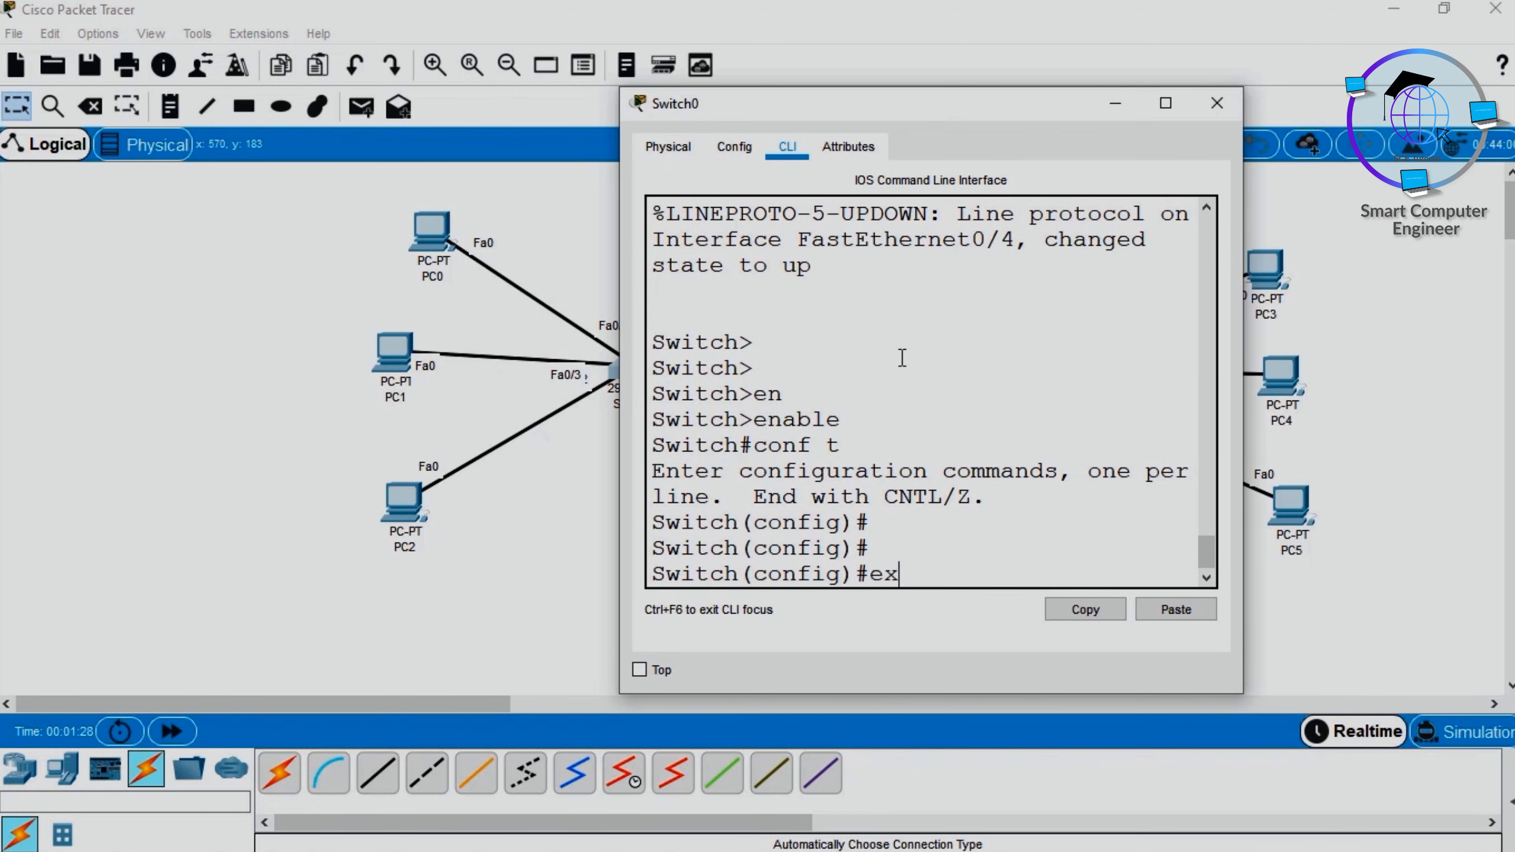
key("Return")
key("Return")
key("Return")
Run show interfaces status on Switch0 and examine the speed and duplex settings of ports Fa0/1 to Fa0/4
type("show in")
key("Tab")
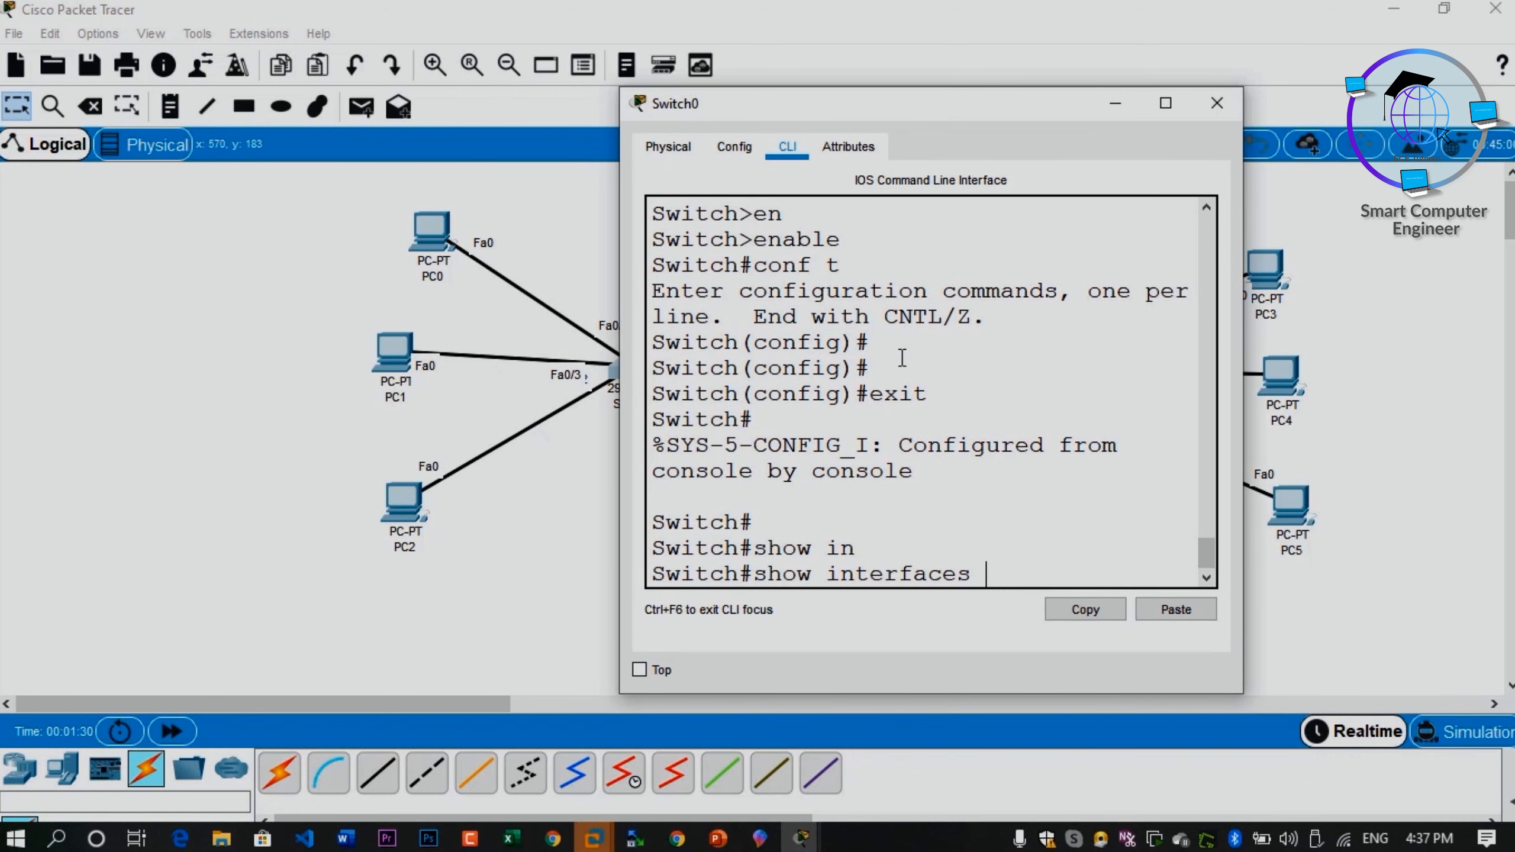
type("st")
key("Tab")
key("Return")
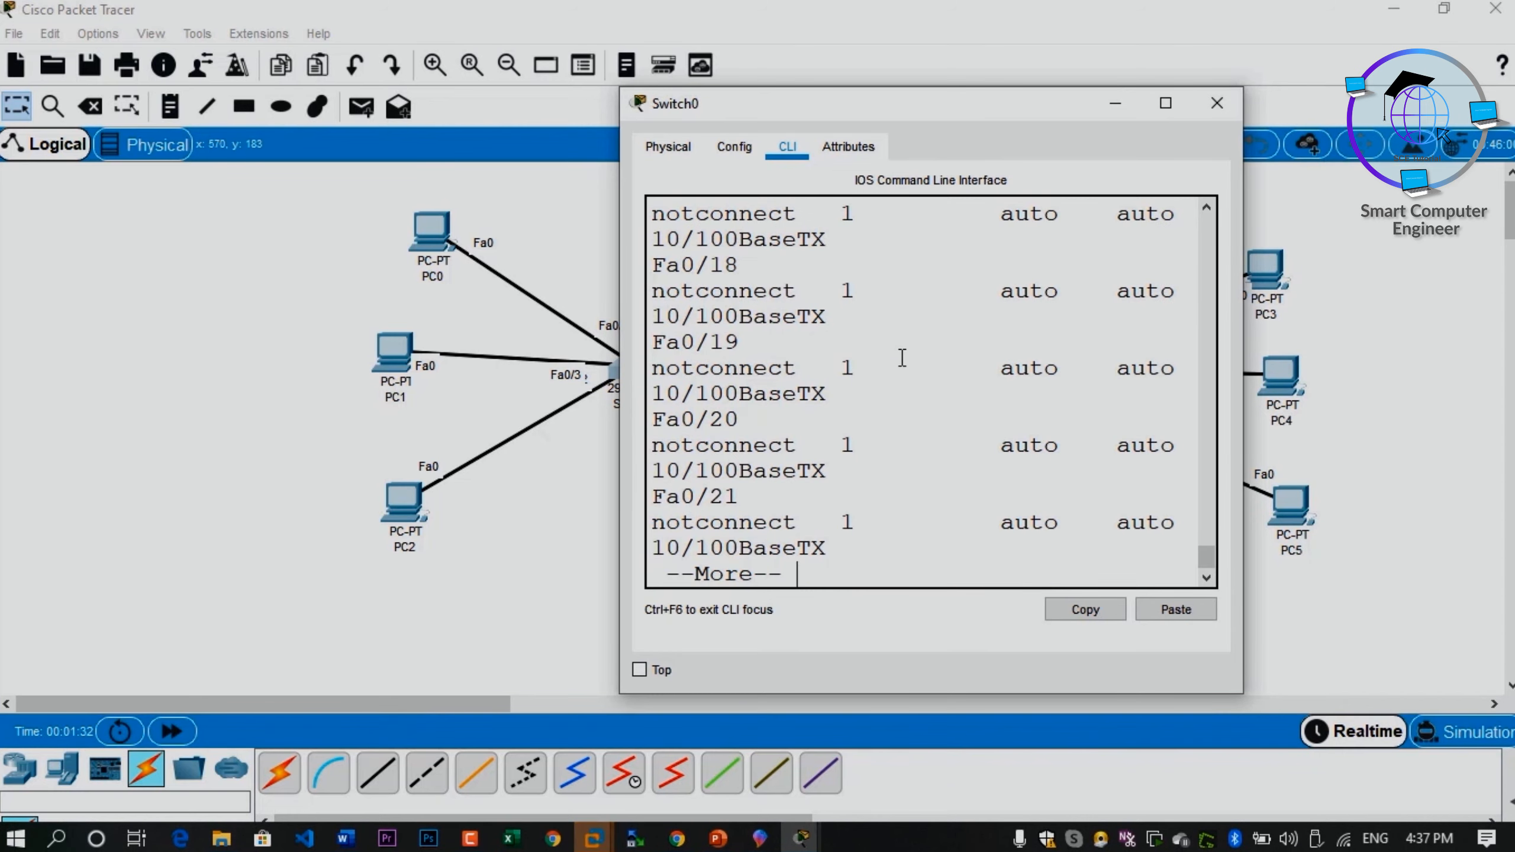
key("super+Up")
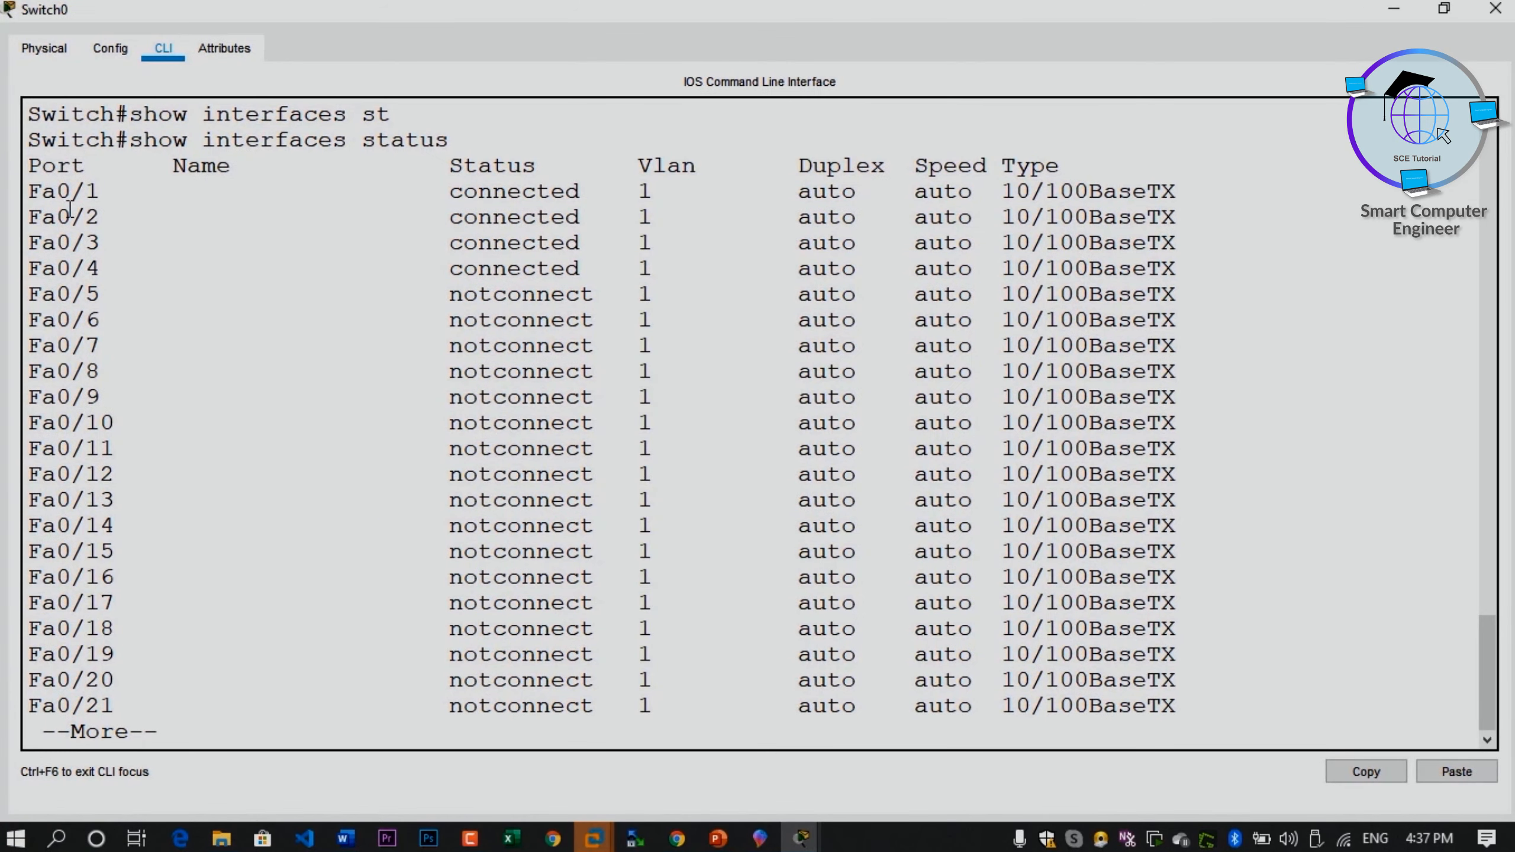
left_click_drag(29, 192, 990, 269)
left_click(960, 243)
left_click_drag(914, 193, 959, 192)
left_click_drag(799, 193, 850, 192)
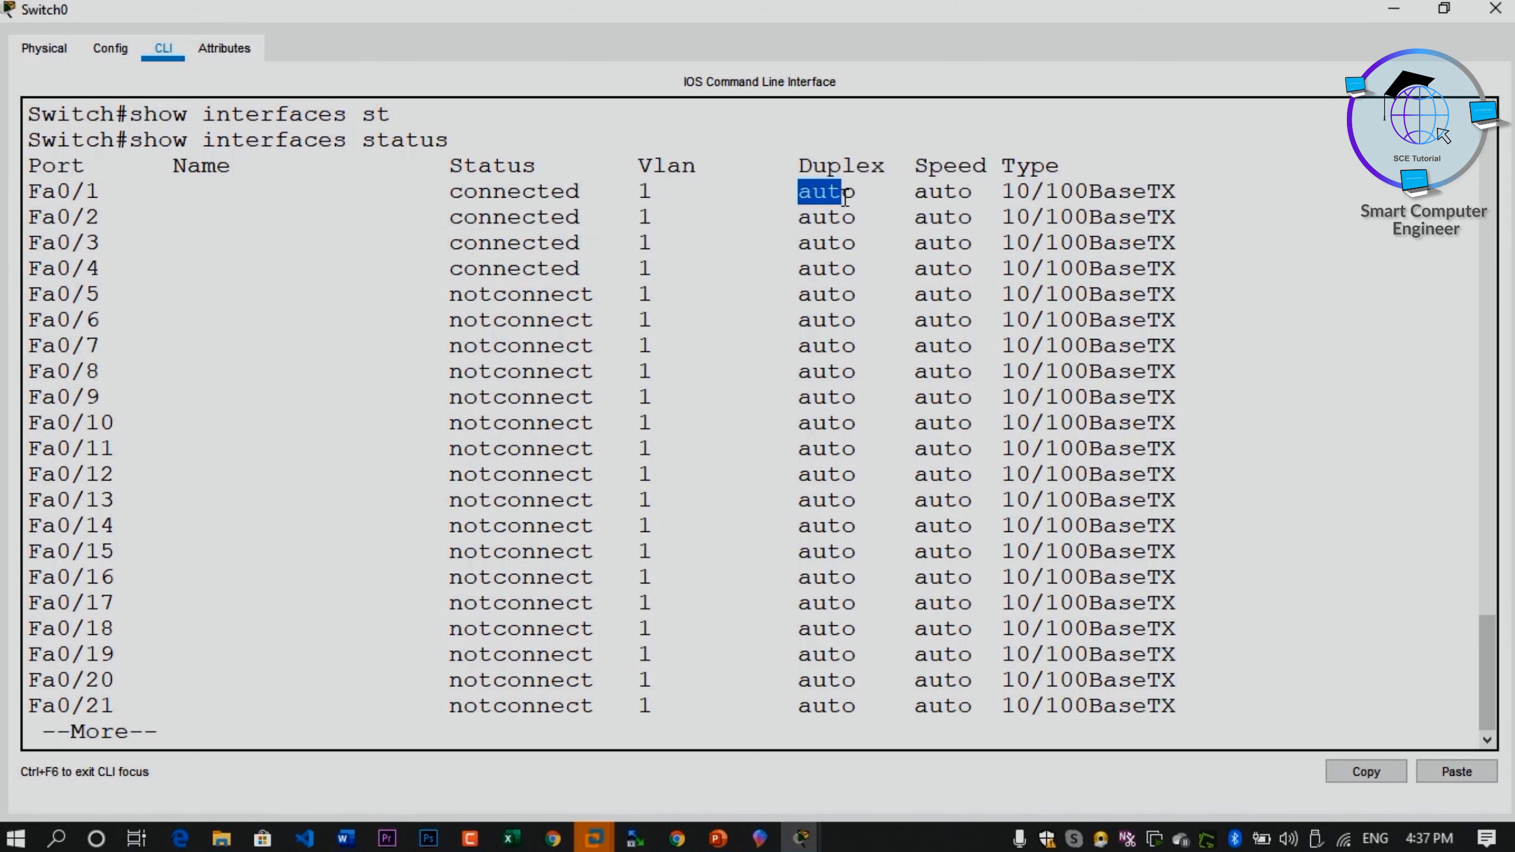
key("space")
type("con f")
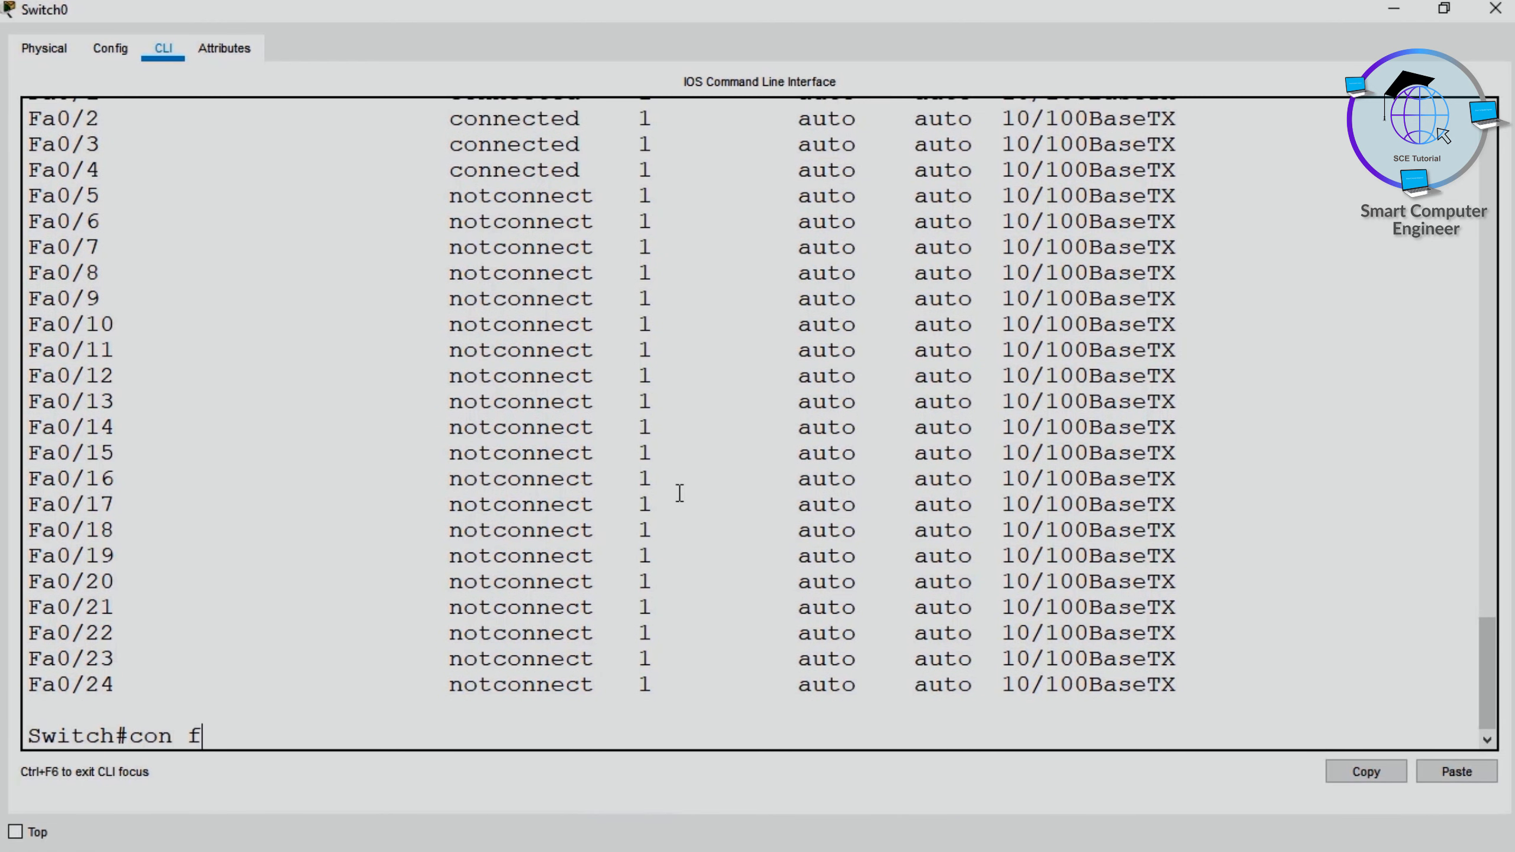
type("t")
key("Return")
type("con ft")
key("Return")
key("Return")
key("Return")
key("Return")
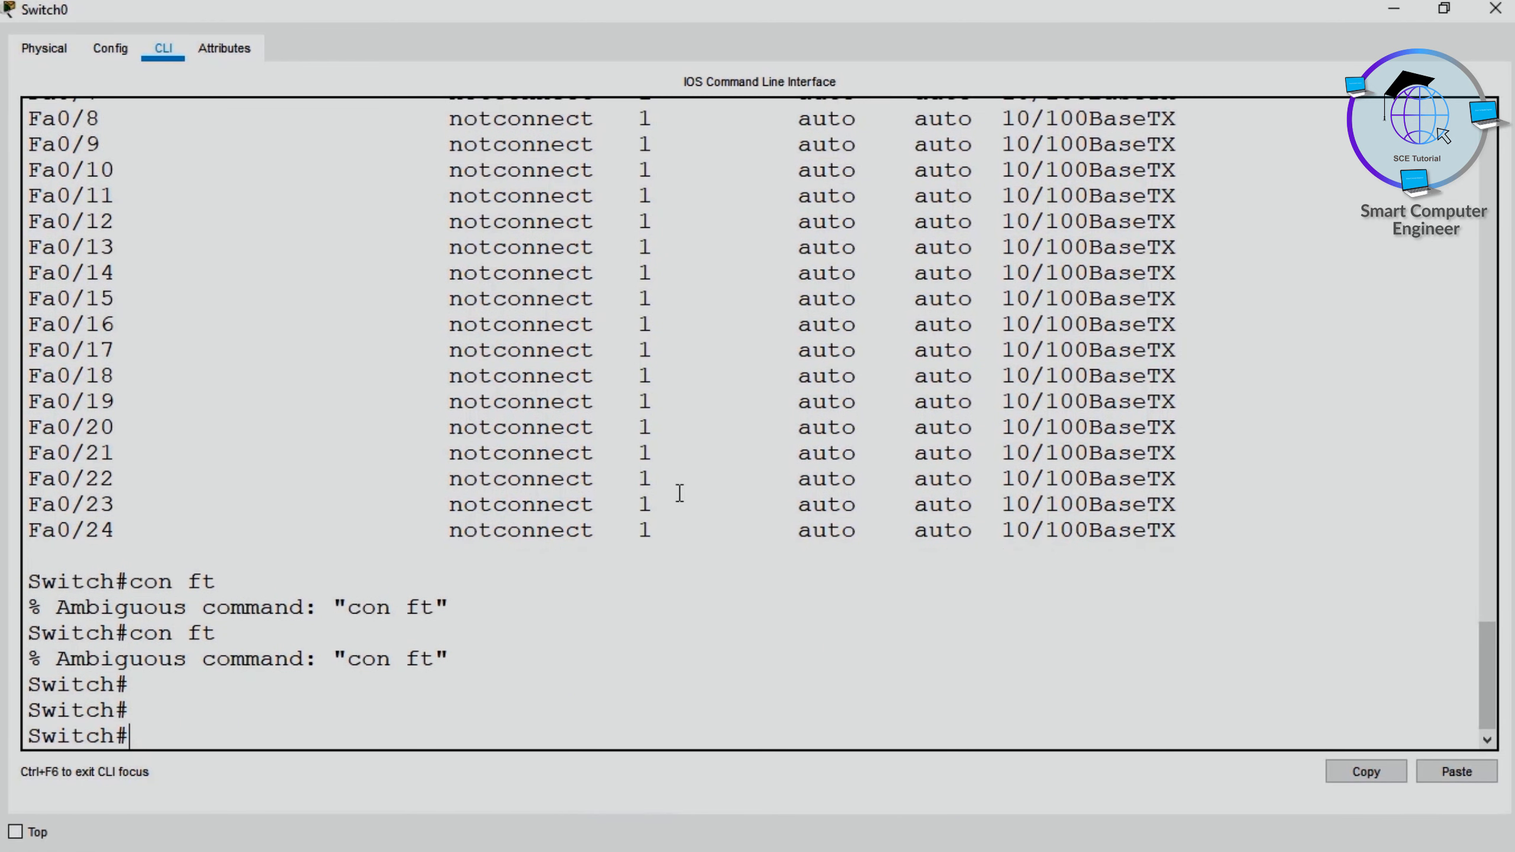
Enter global configuration mode on Switch0 with conf t
type("conf t")
key("Return")
key("Return")
key("Return")
key("Return")
key("Return")
key("Return")
key("Return")
key("Return")
key("Return")
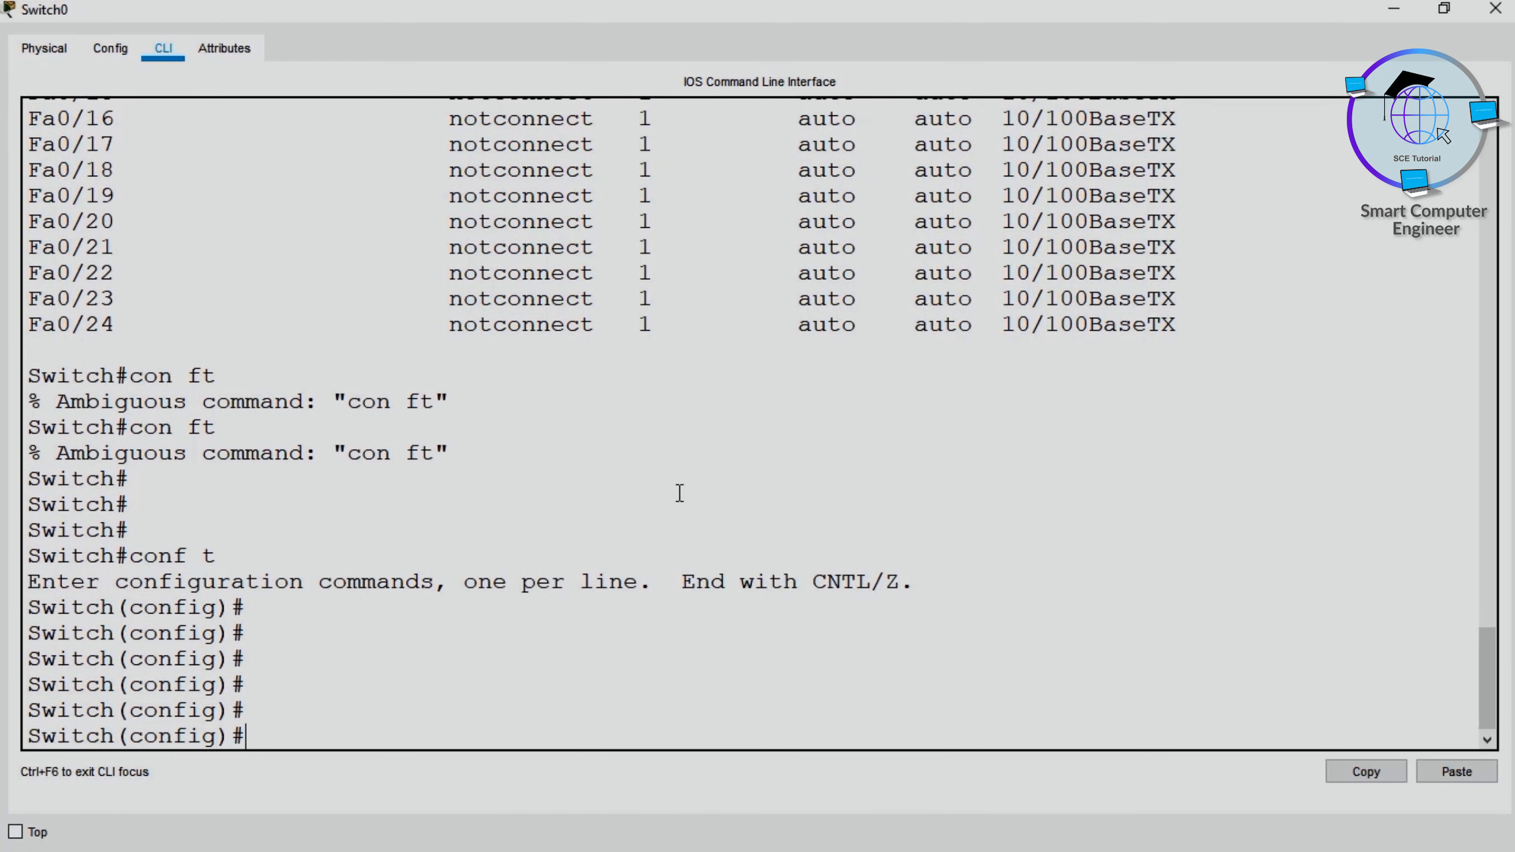
Select Switch0's port range with the command interface range fastEthernet 0/2-5
type("in")
key("Tab")
type("ra")
key("Tab")
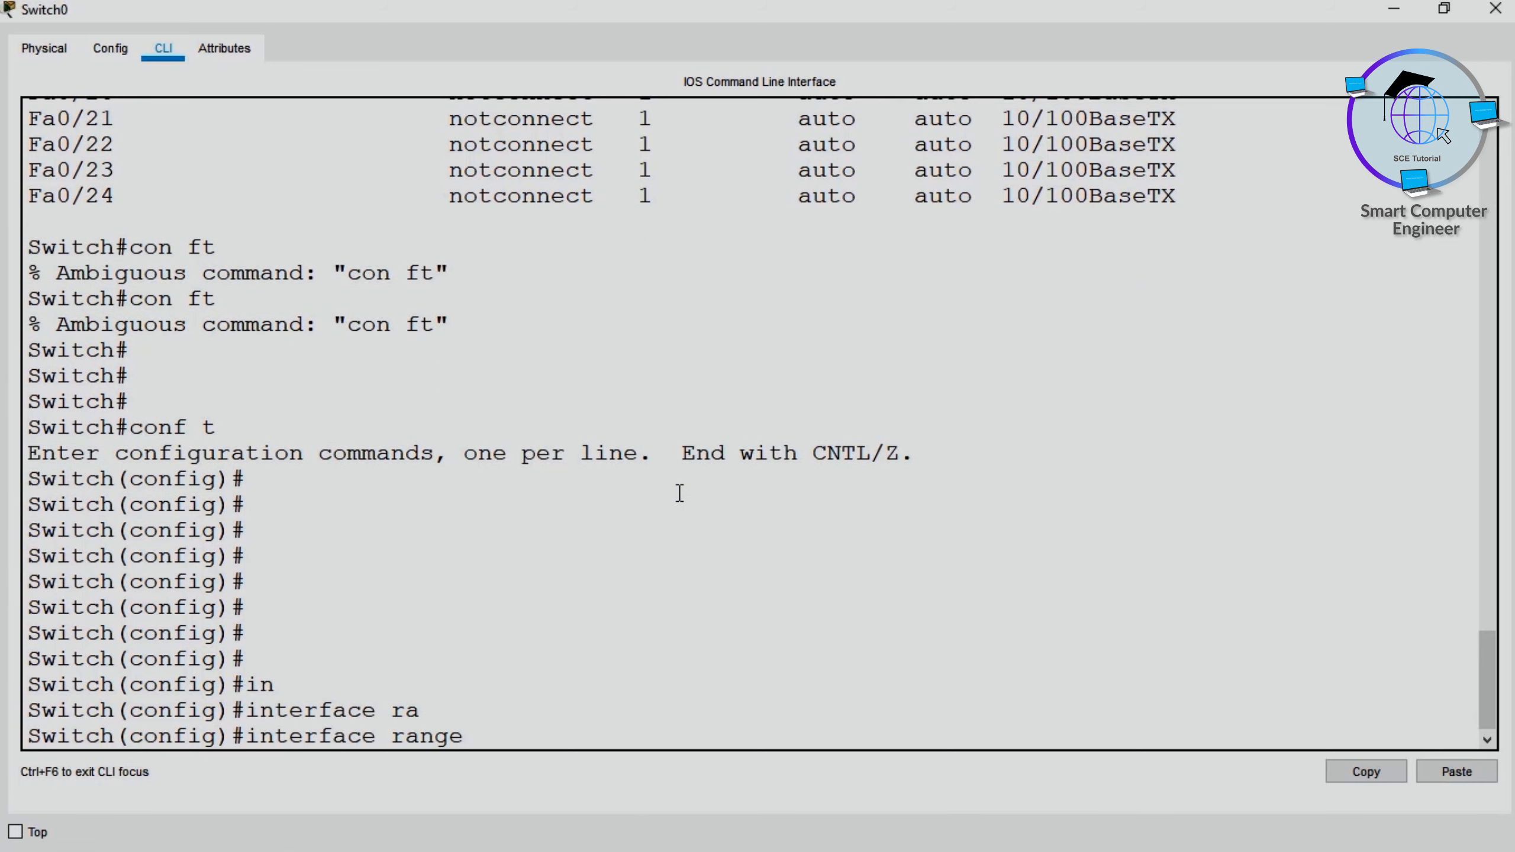
type("fa")
key("Tab")
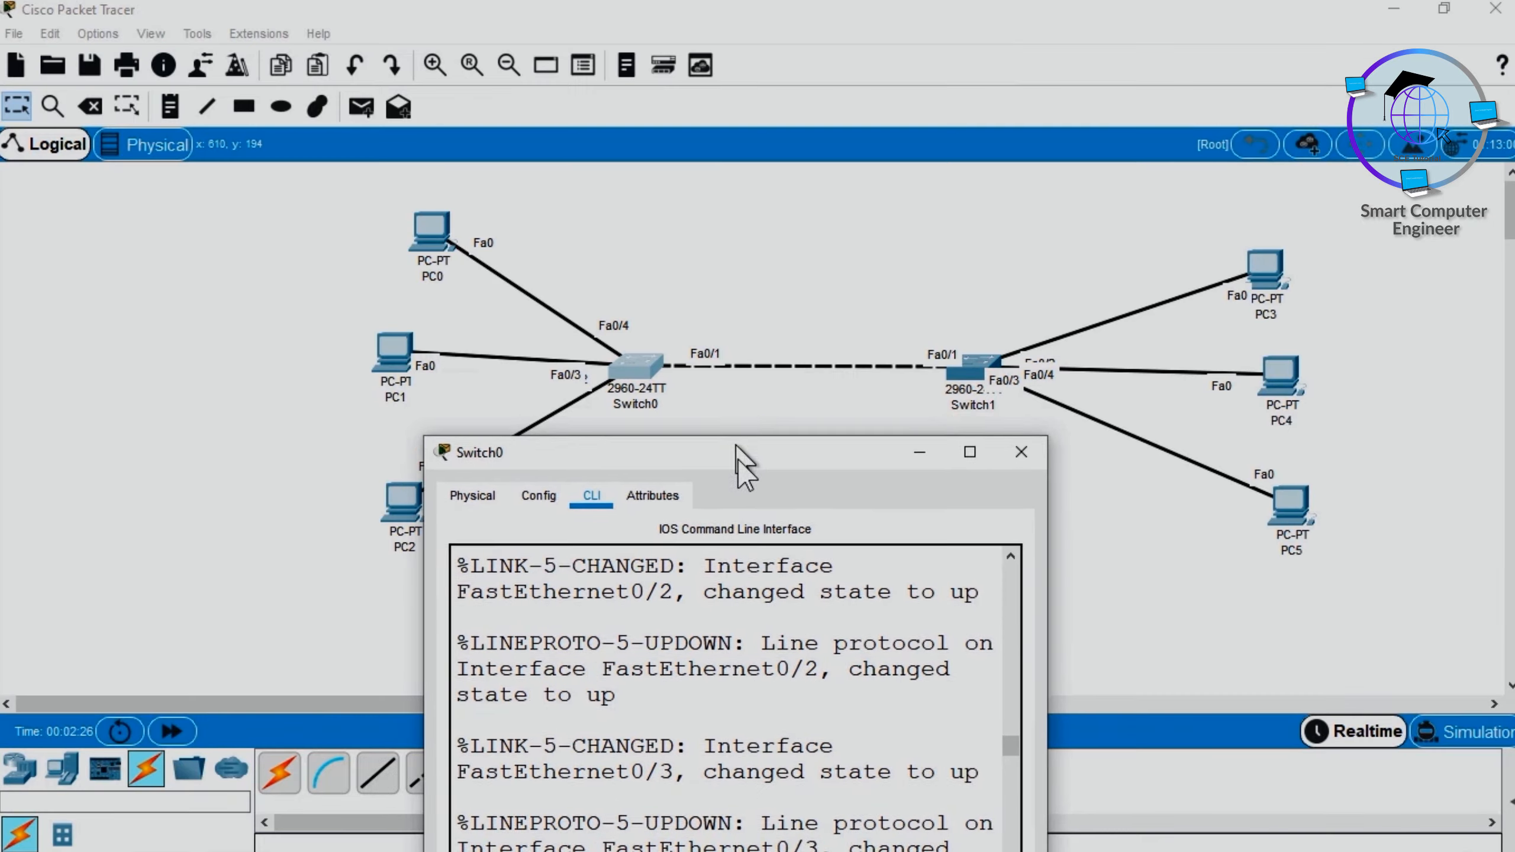
left_click_drag(748, 413, 895, 9)
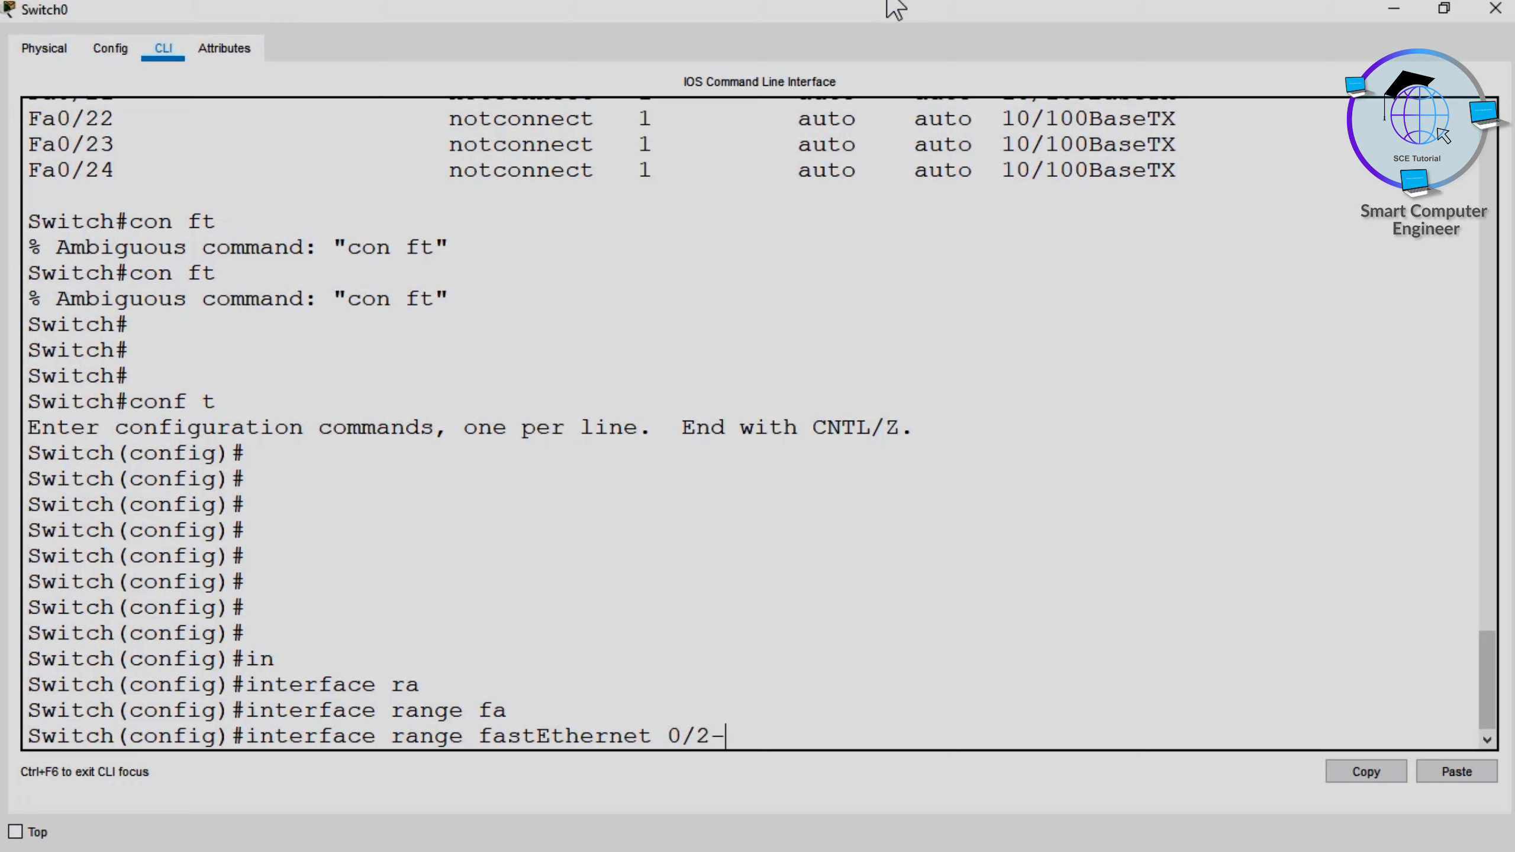
key("Return")
type("sw")
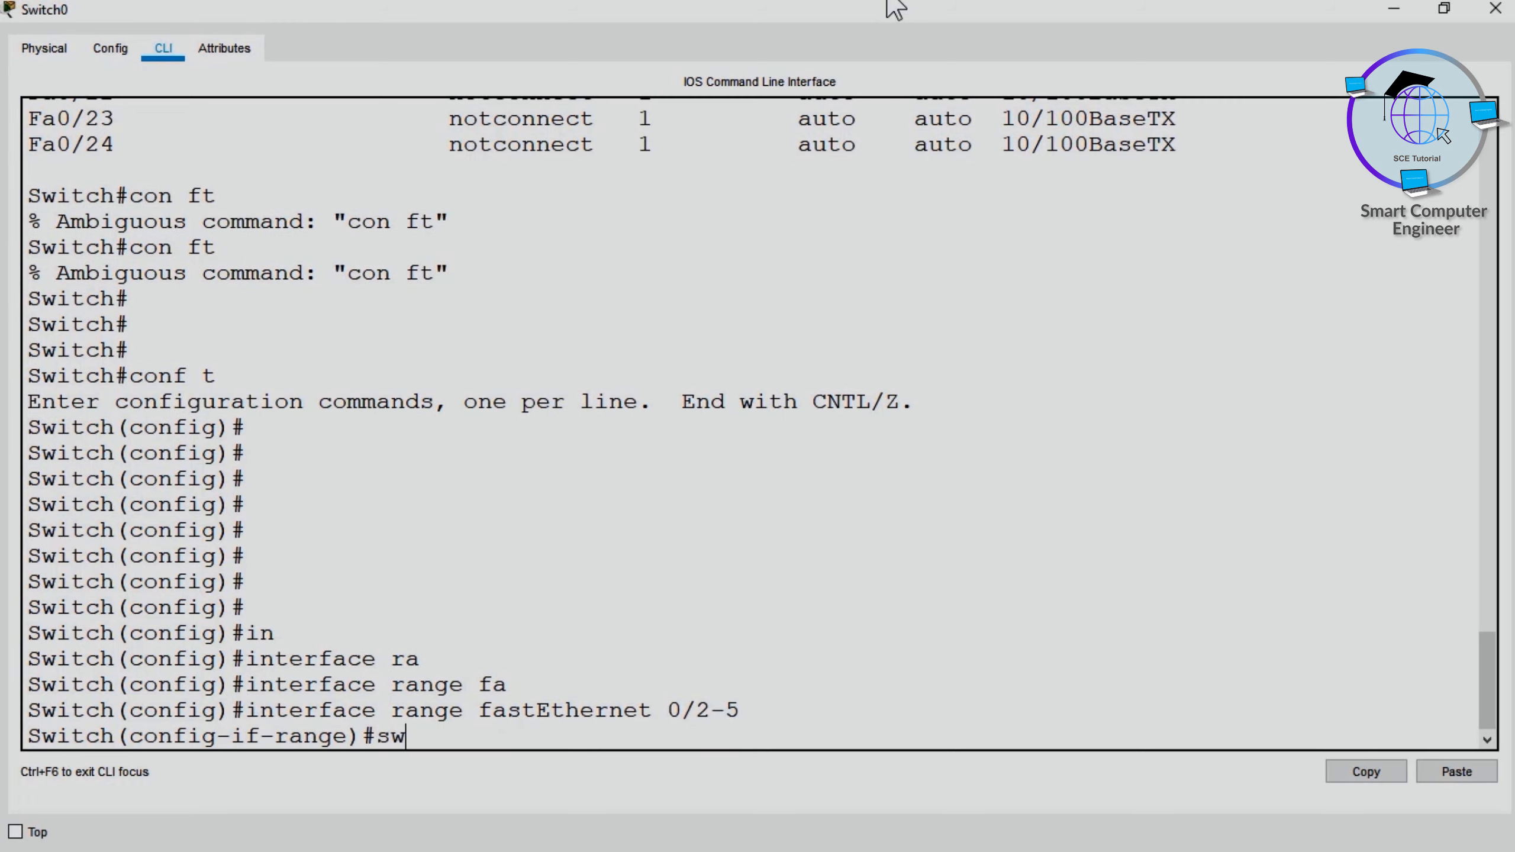
key("Tab")
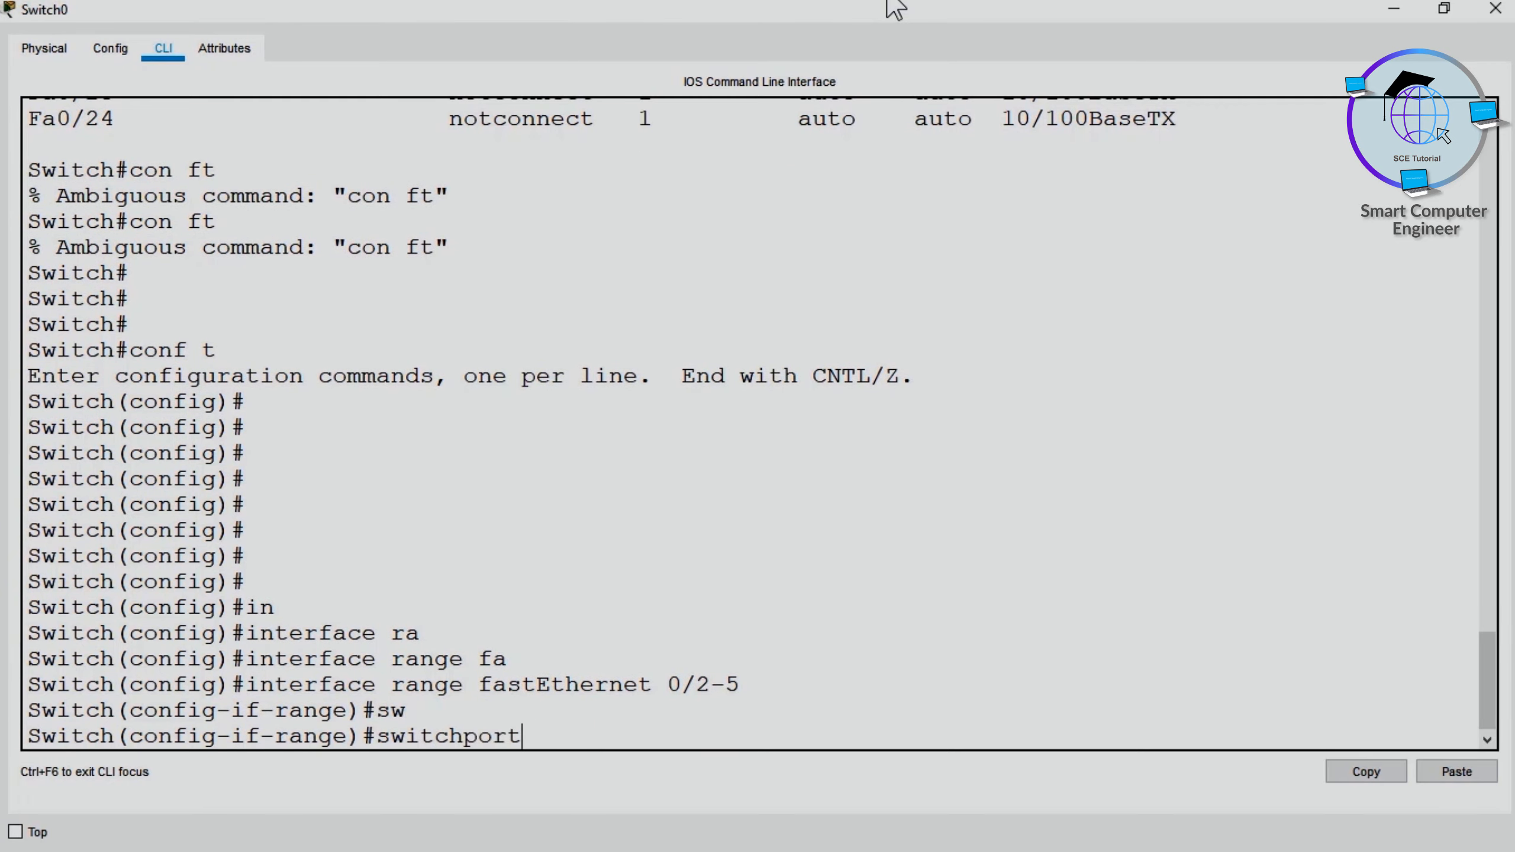
key("BackSpace")
key("BackSpace")
key("BackSpace")
key("BackSpace")
key("BackSpace")
key("BackSpace")
key("BackSpace")
key("BackSpace")
key("BackSpace")
key("BackSpace")
Enable spanning-tree portfast on the selected FastEthernet 0/2-5 ports
type("spna")
key("Tab")
key("BackSpace")
key("BackSpace")
type("r")
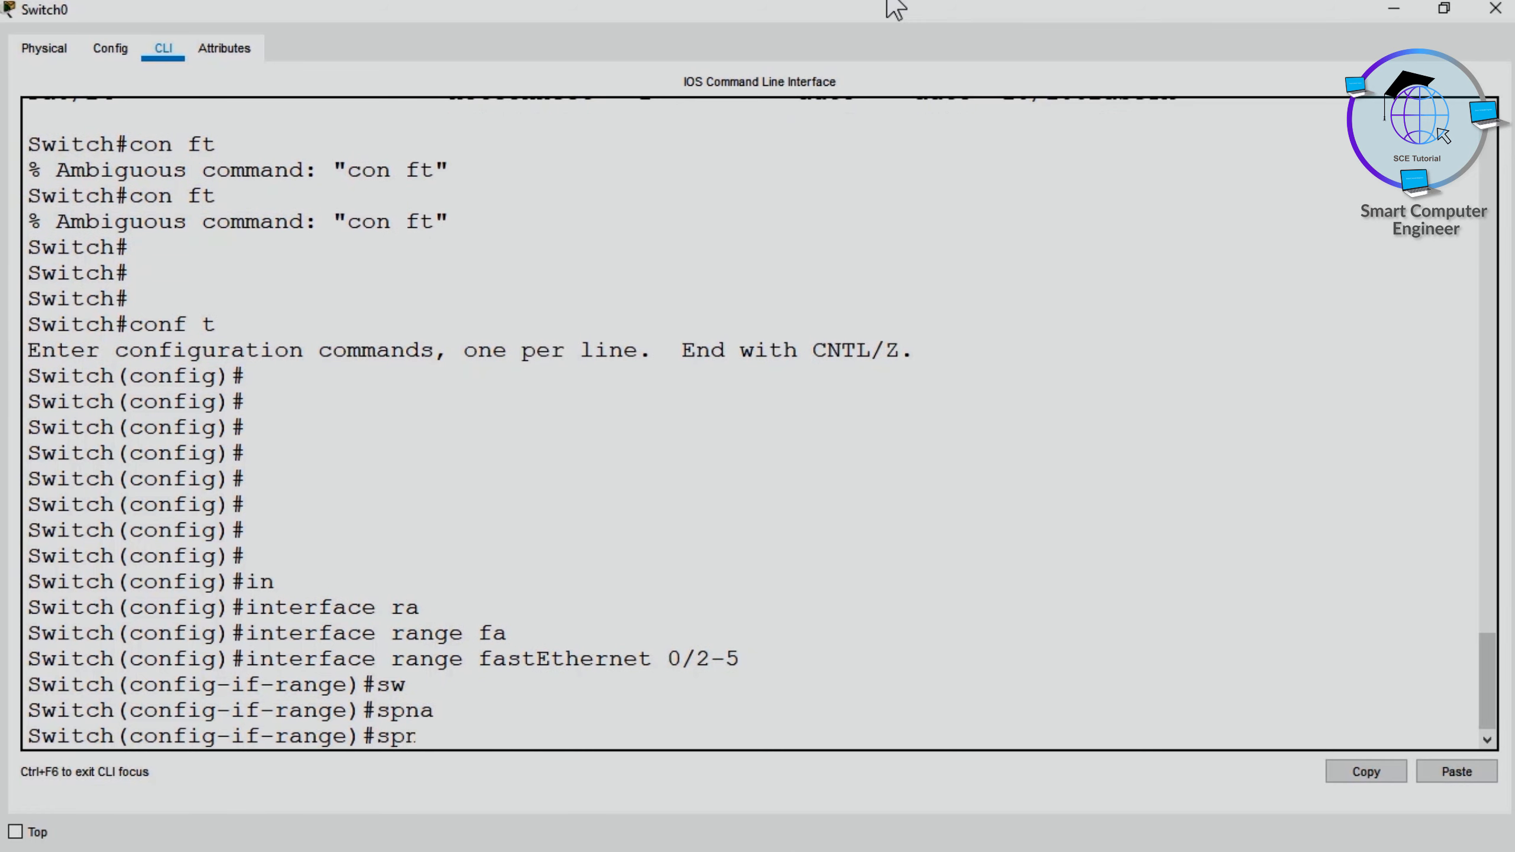
key("BackSpace")
type("an")
key("Tab")
type("por")
key("Tab")
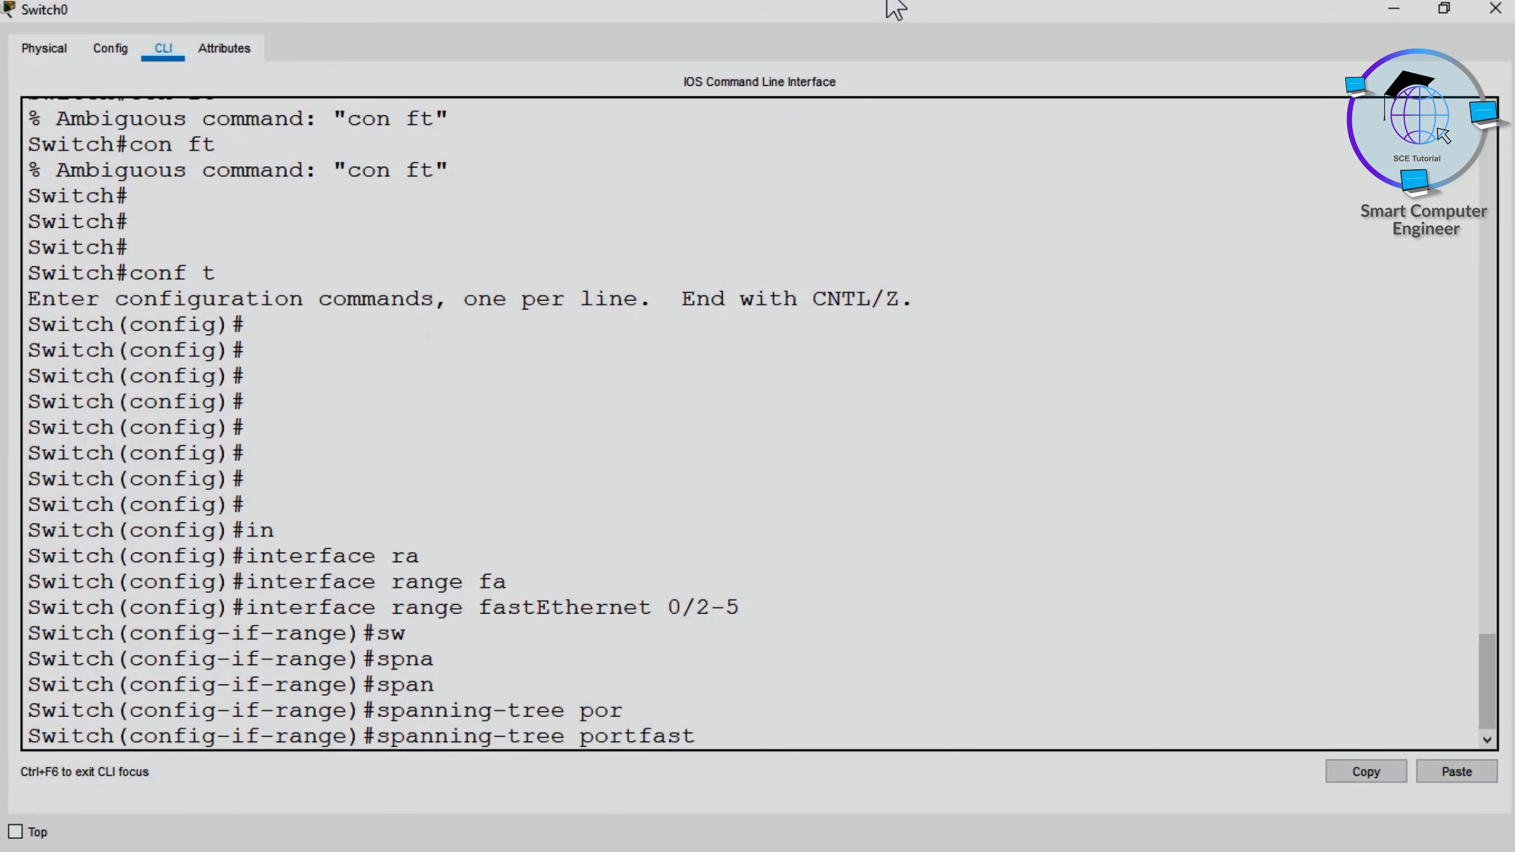
key("Return")
key("Return")
key("Return")
key("Return")
key("Return")
key("Return")
key("Return")
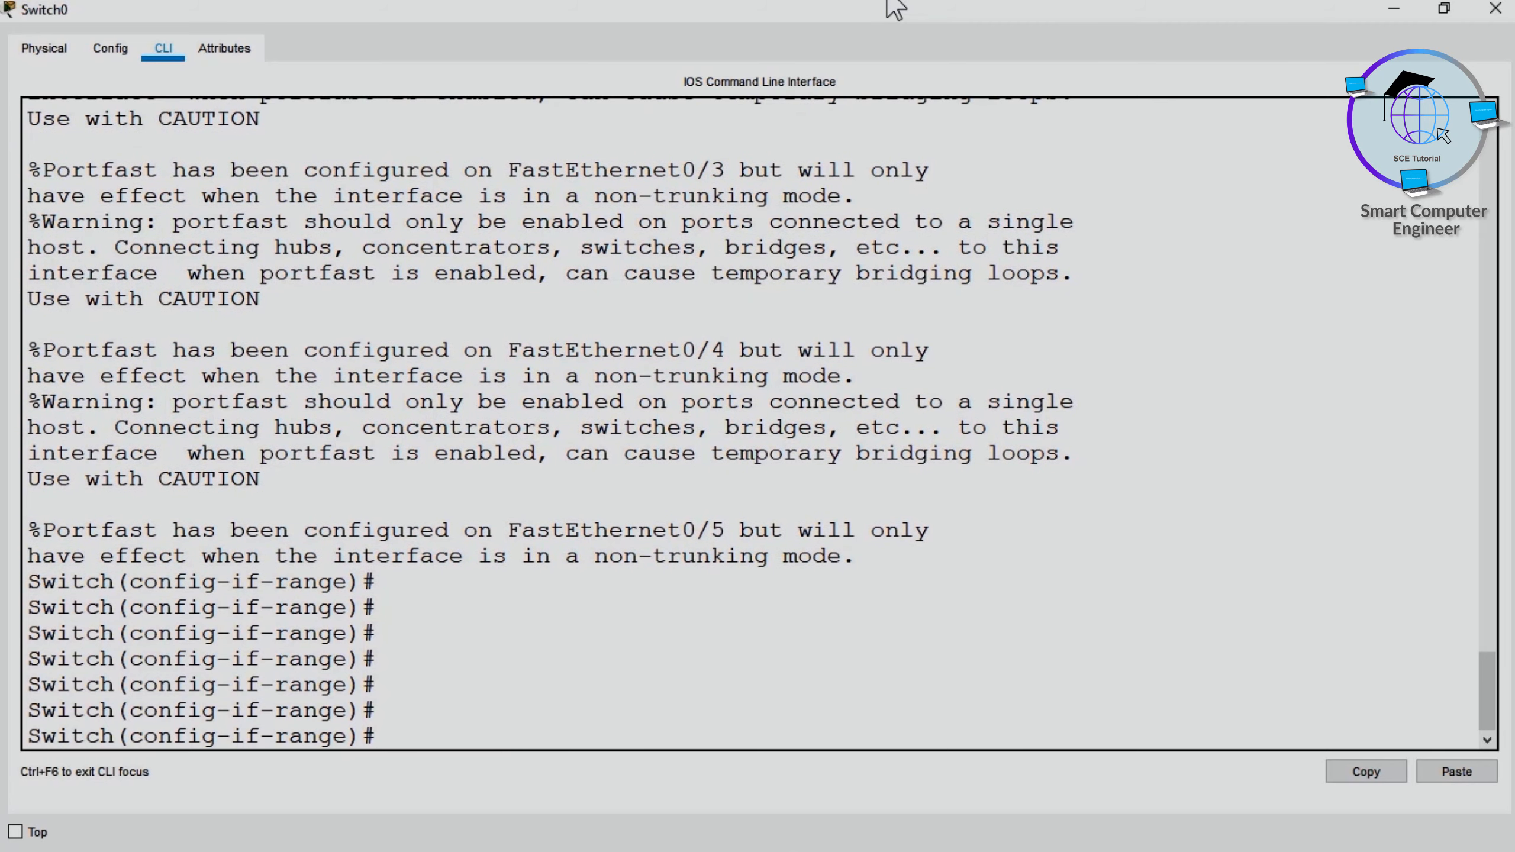
Try to enable port security on FastEthernet 0/2-5 with the command switchport port-security
type("sw")
key("Tab")
type("po")
key("Tab")
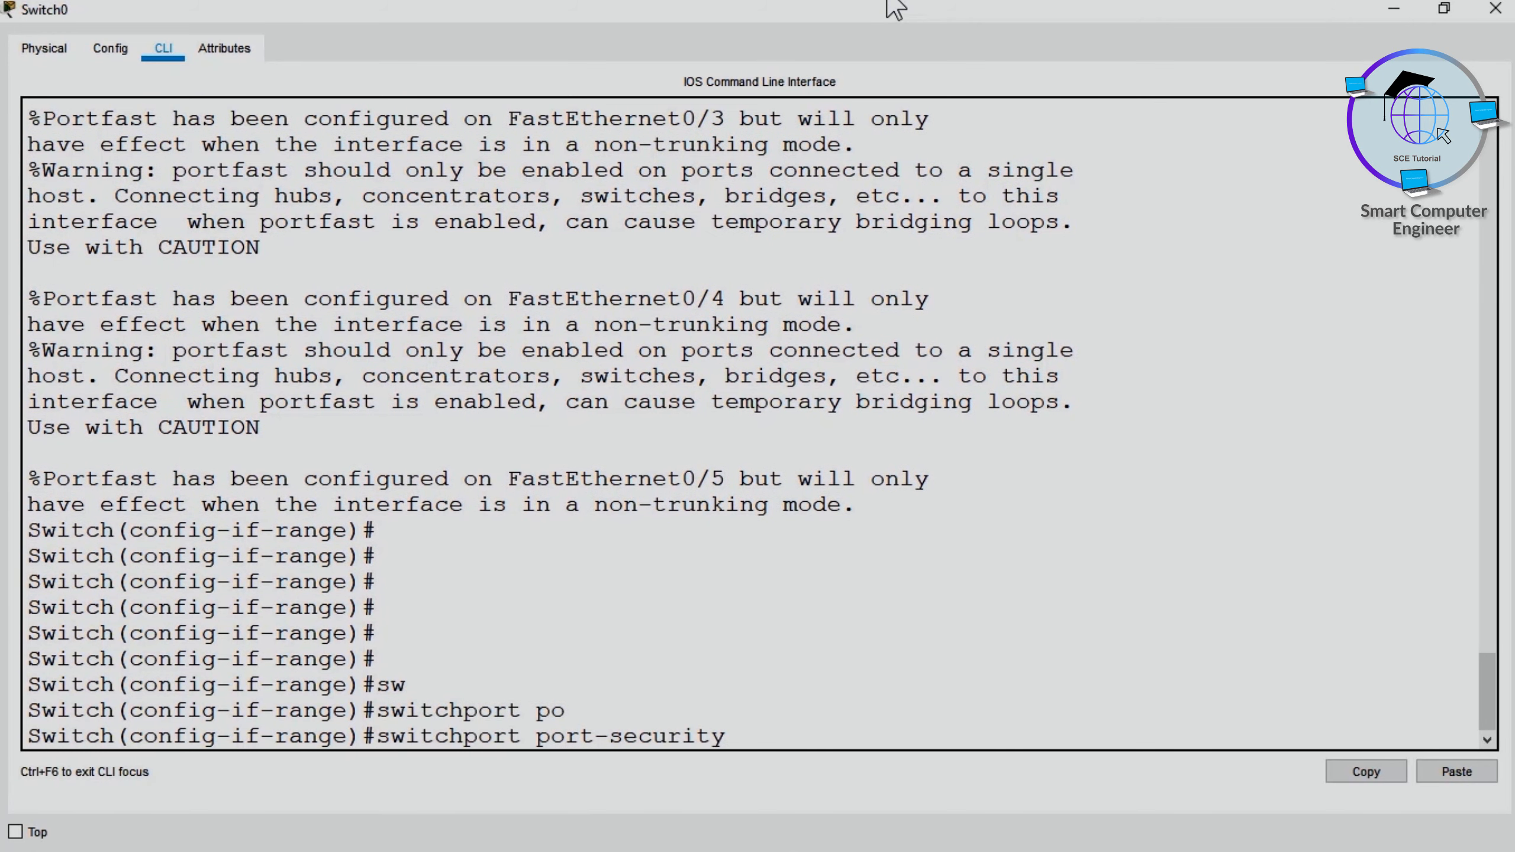
key("Return")
type("s")
key("BackSpace")
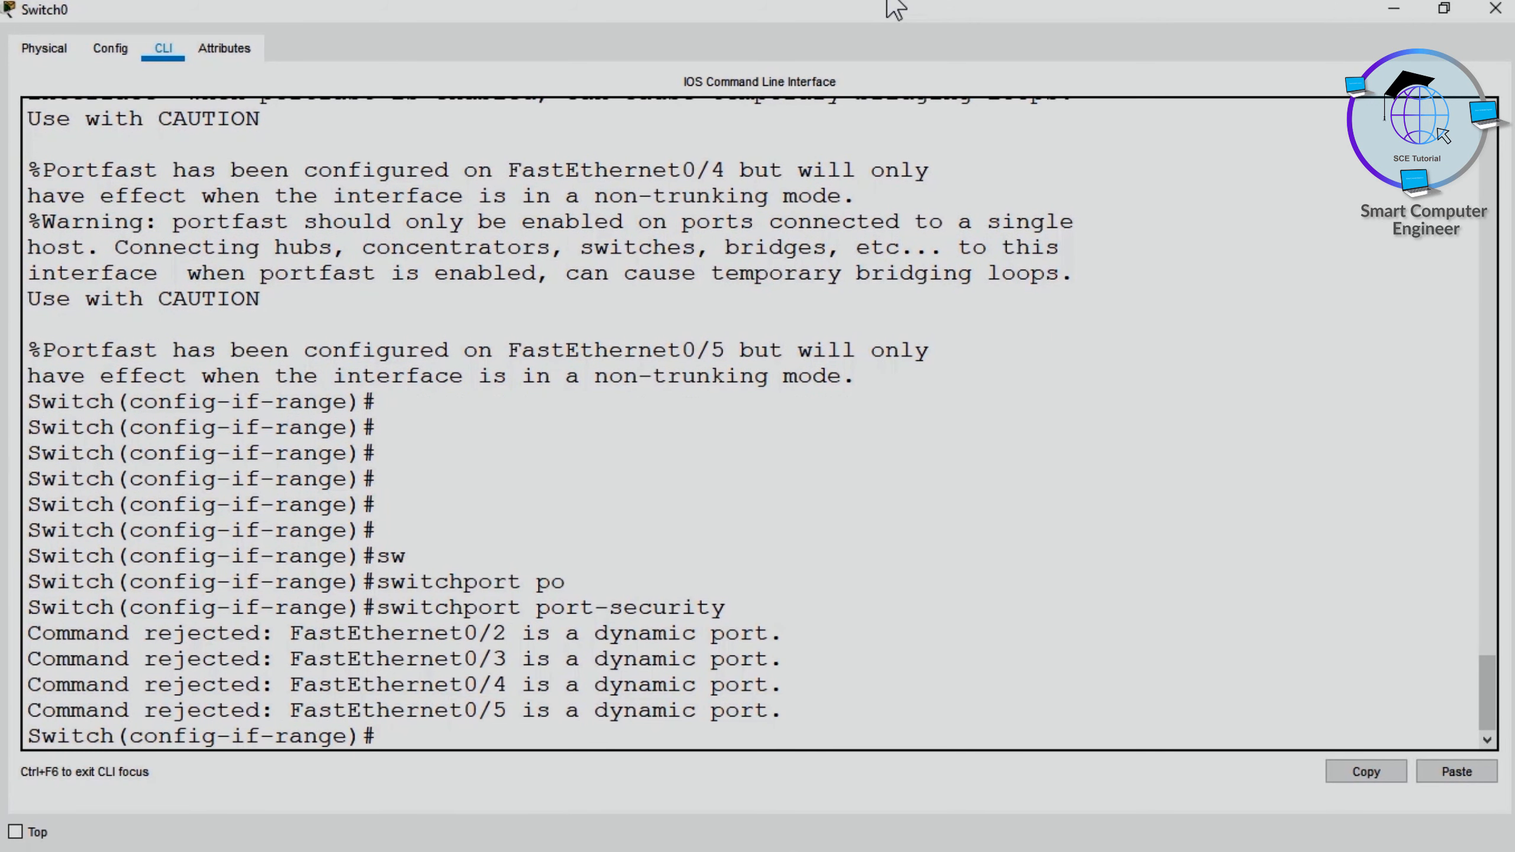
key("Return")
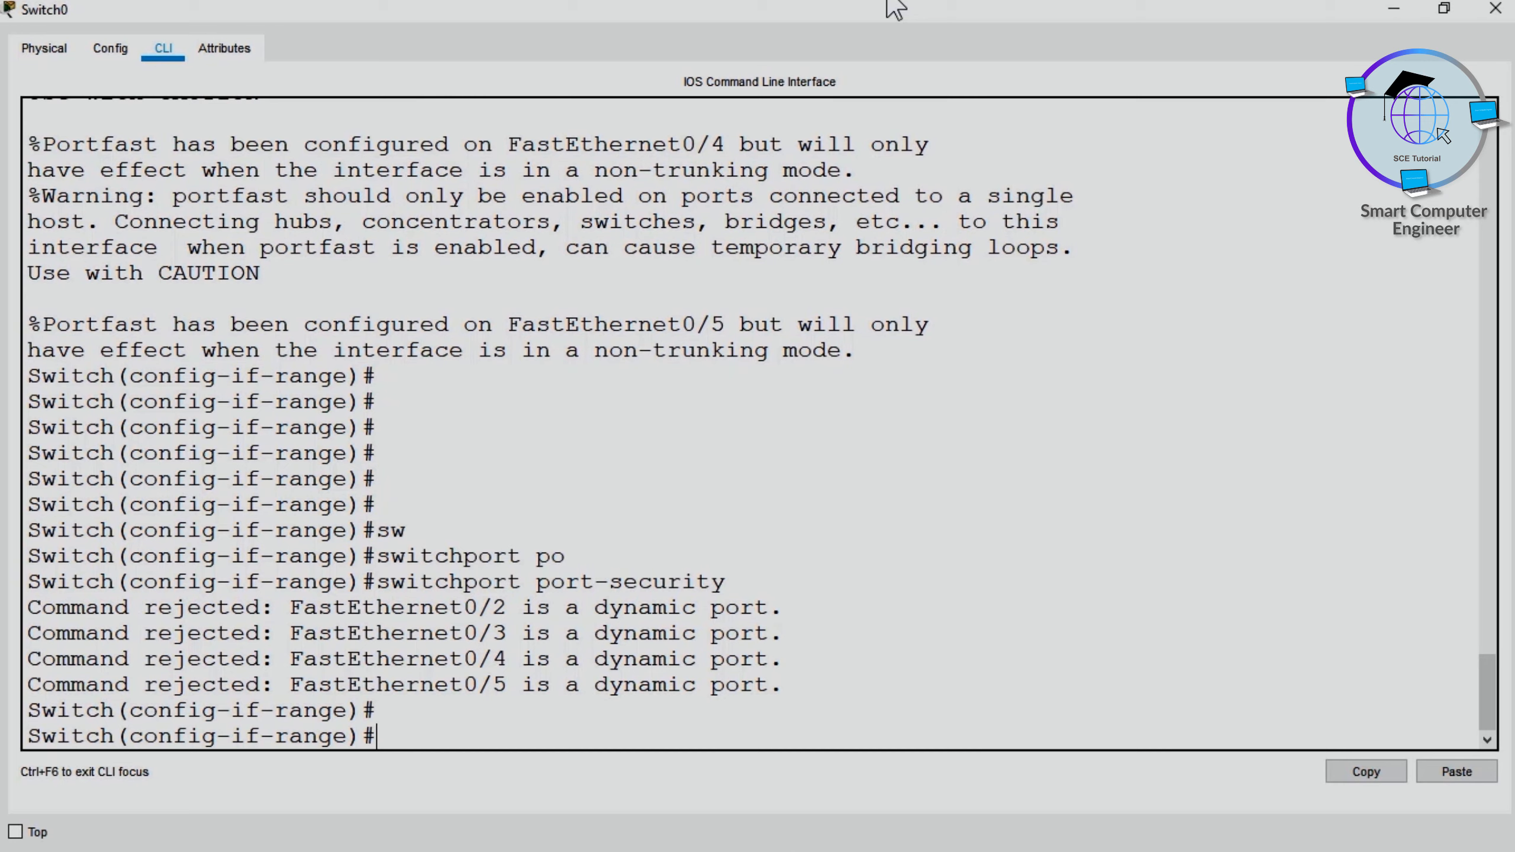
Set the selected FastEthernet 0/2-5 ports to access mode with the command switchport mode access
type("sw")
key("Tab")
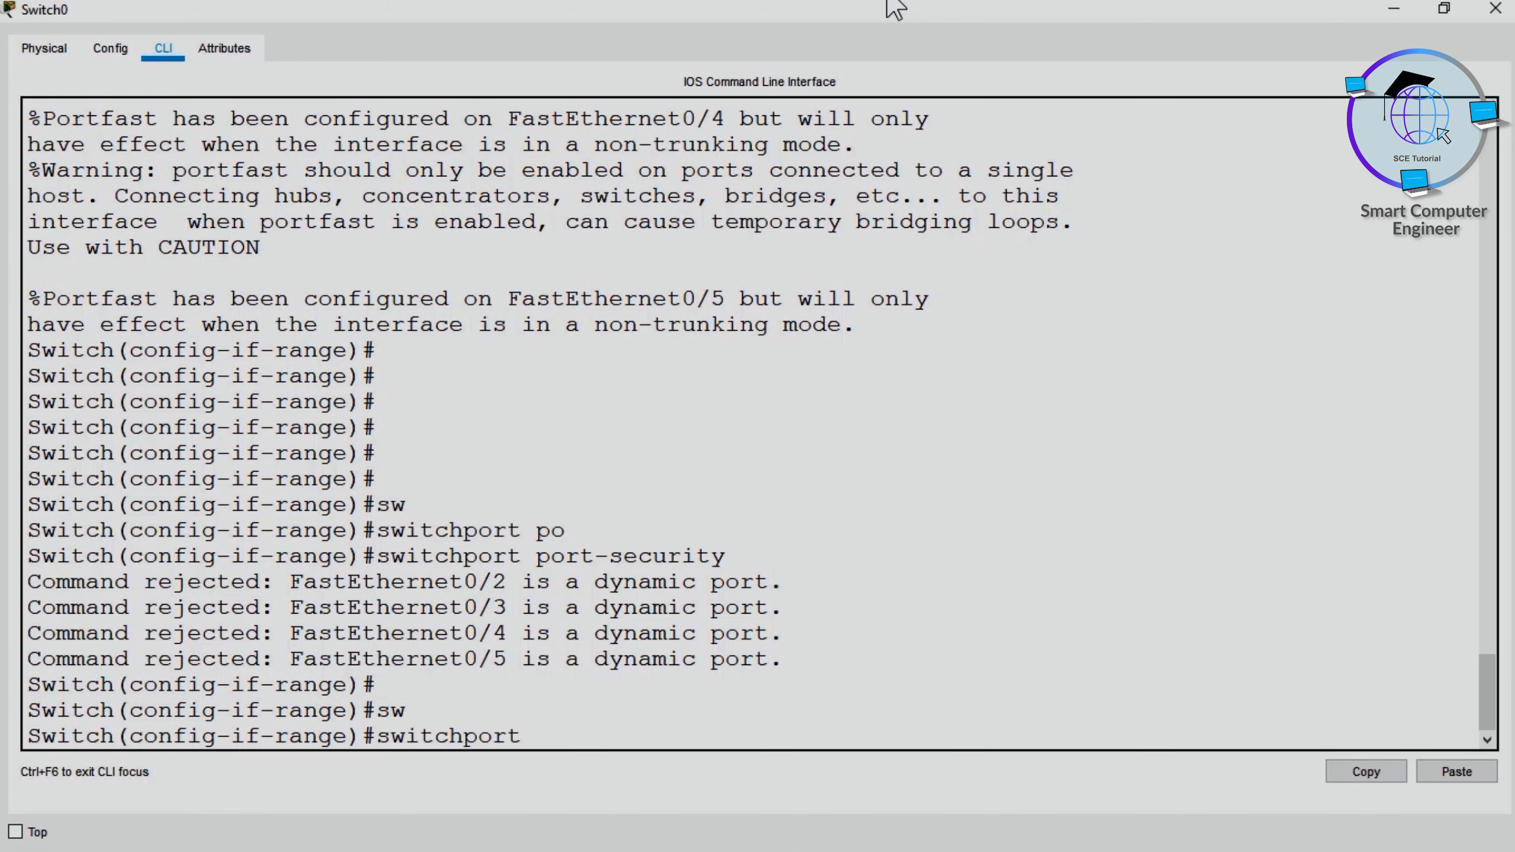
type("mod")
key("Tab")
type("ac")
key("Tab")
key("Return")
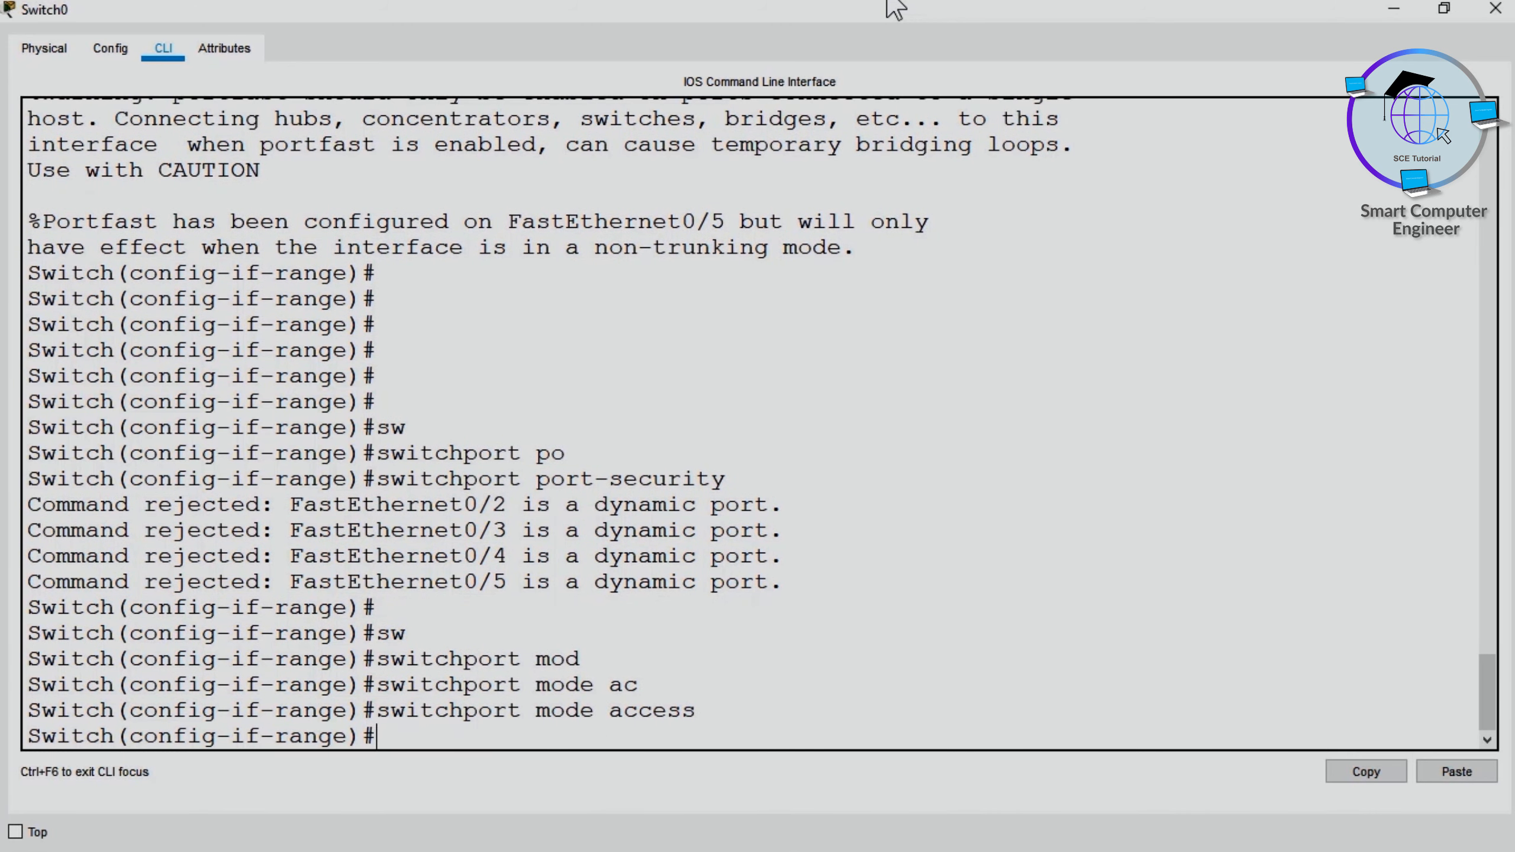
Assign the selected port range to VLAN 1 with the command switchport access vlan 1
type("sw")
key("Tab")
type("acc")
key("Tab")
type("vl")
key("Tab")
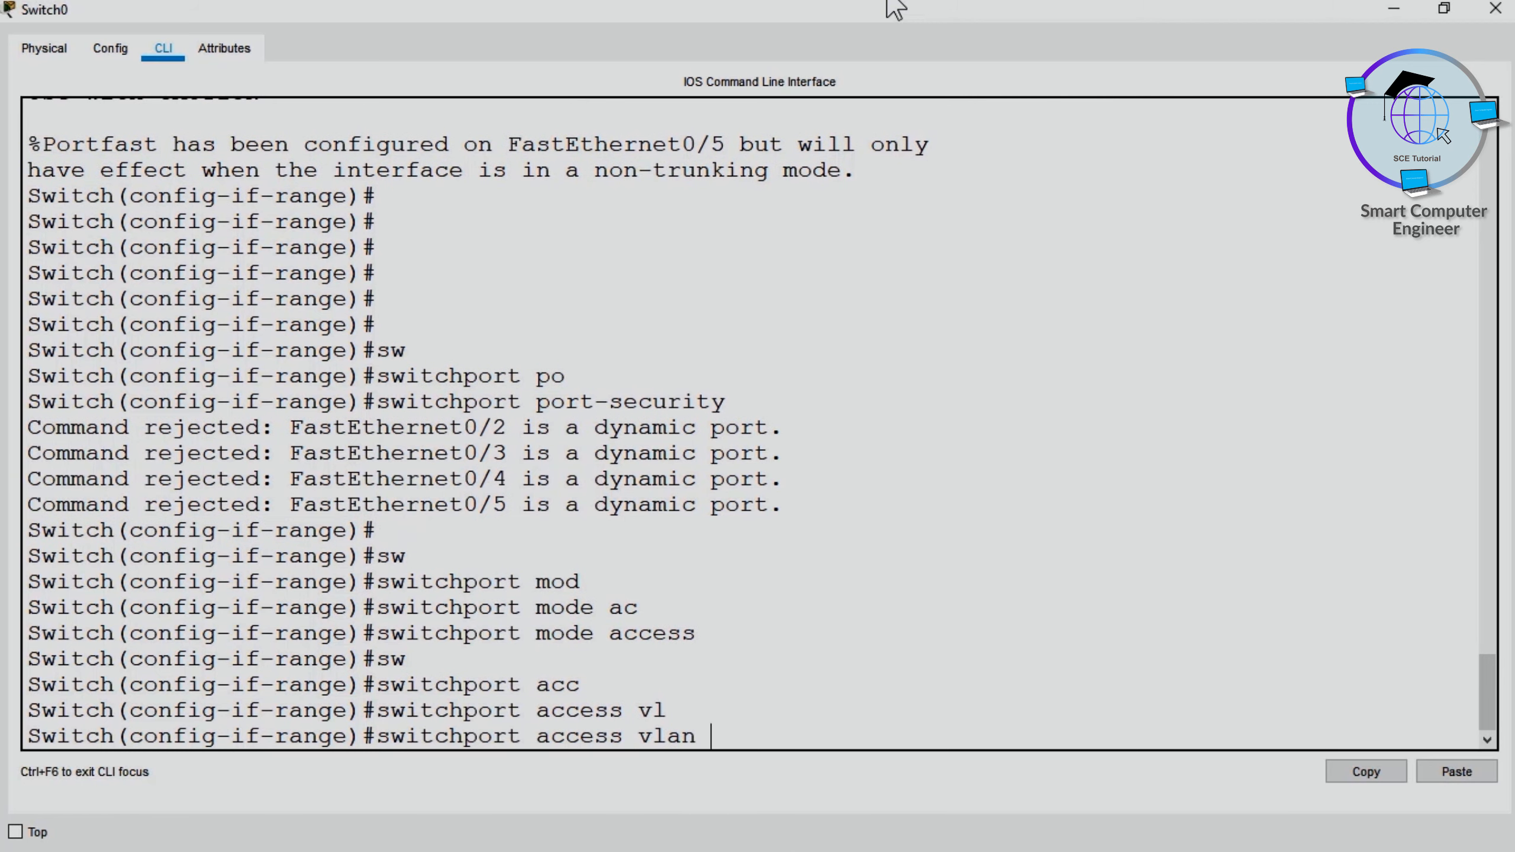
type("1")
key("Return")
Enable port security on the FastEthernet 0/2-5 access ports with the command switchport port-security
type("sw")
key("Tab")
type("por")
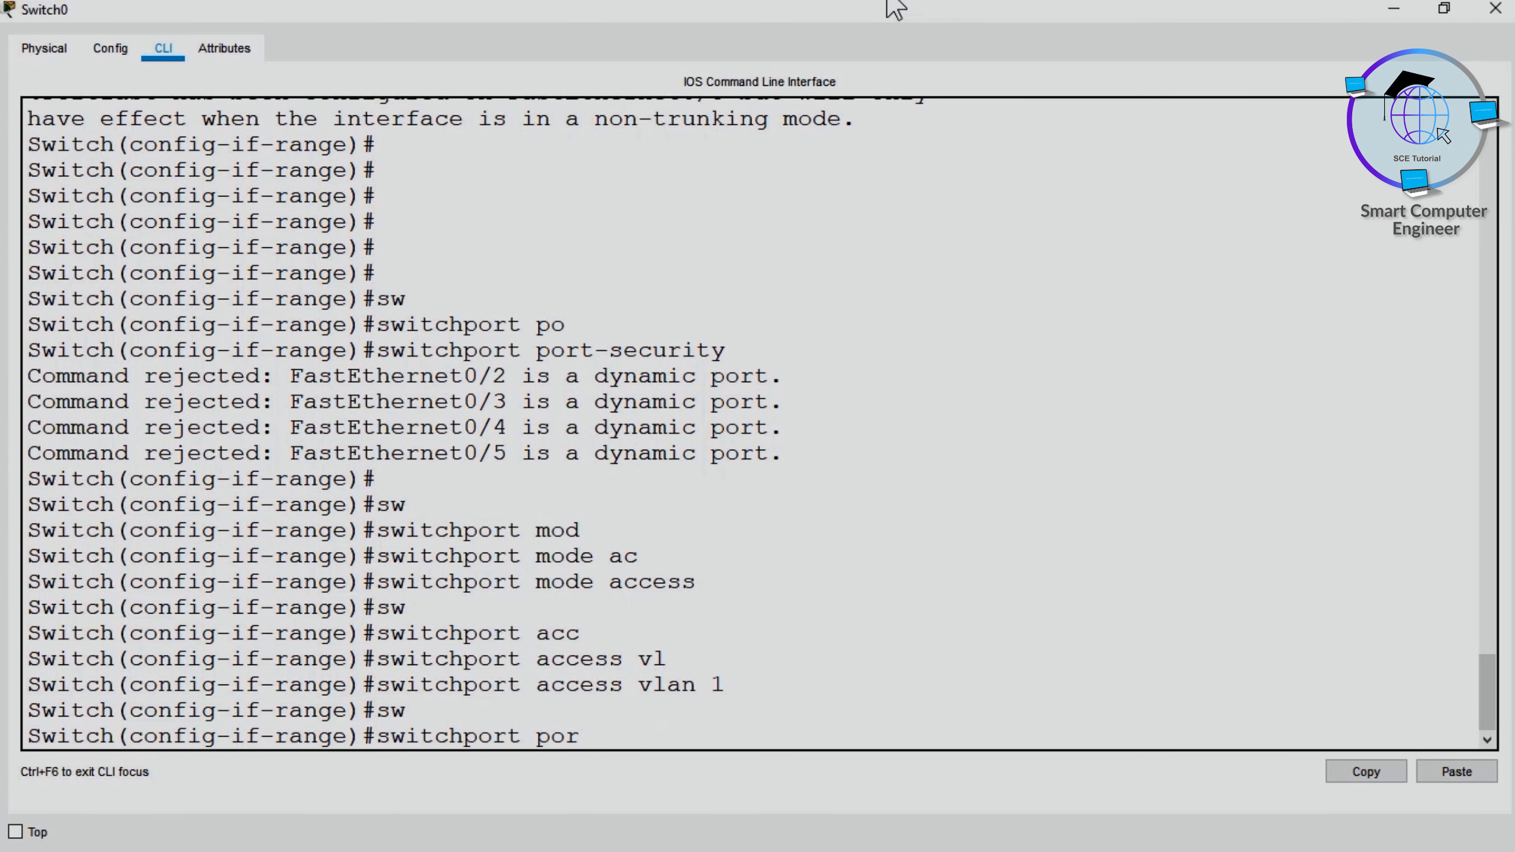
key("Tab")
type("sec")
key("Tab")
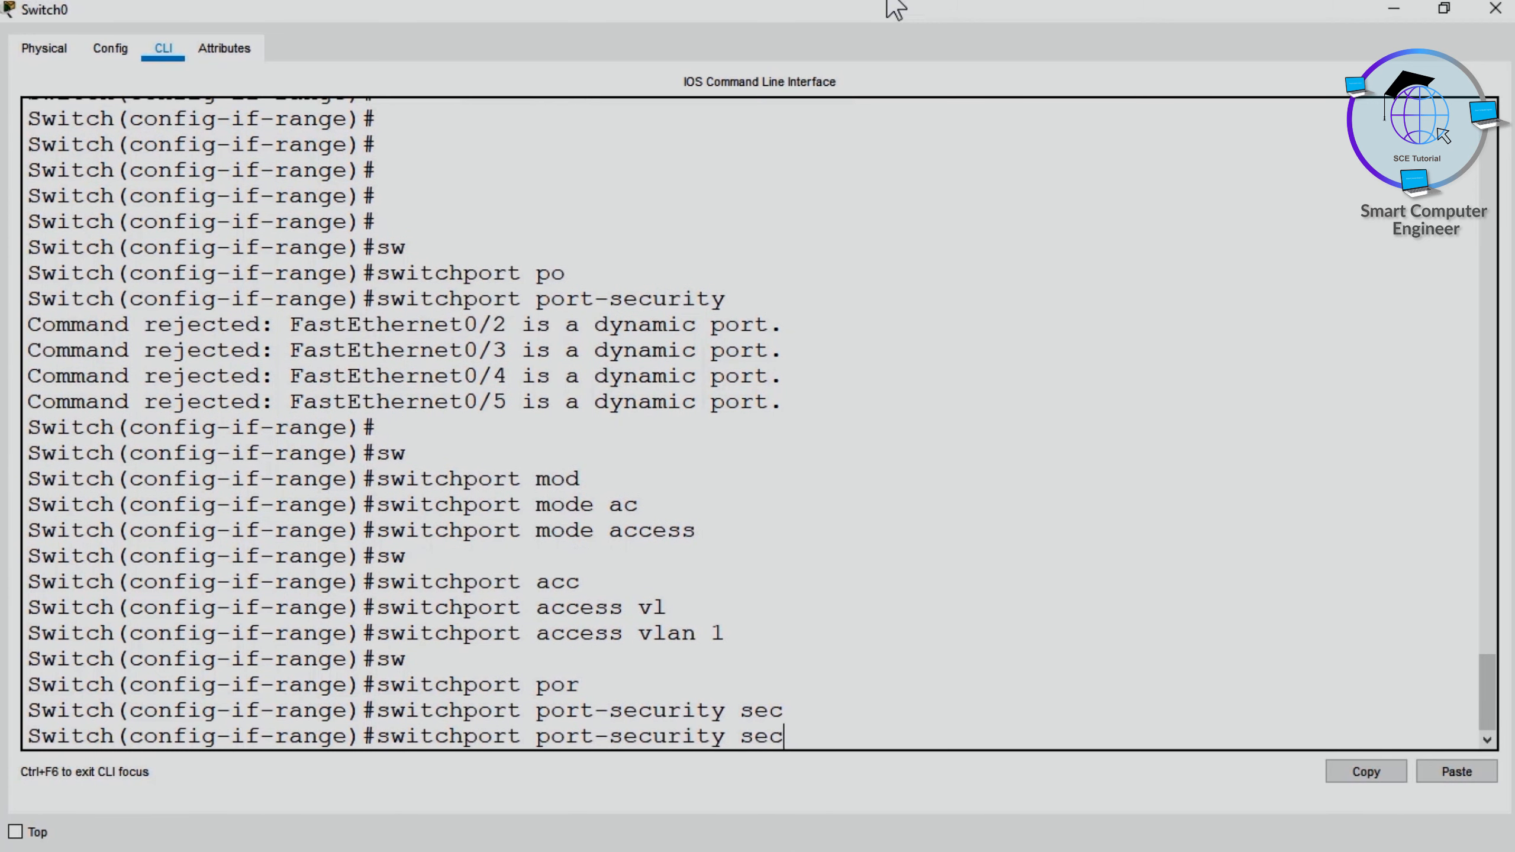
key("BackSpace")
key("BackSpace")
key("BackSpace")
key("Return")
List the port-security options and enable sticky MAC address learning with switchport port-security mac-address sticky
type("sw")
key("Tab")
type("po")
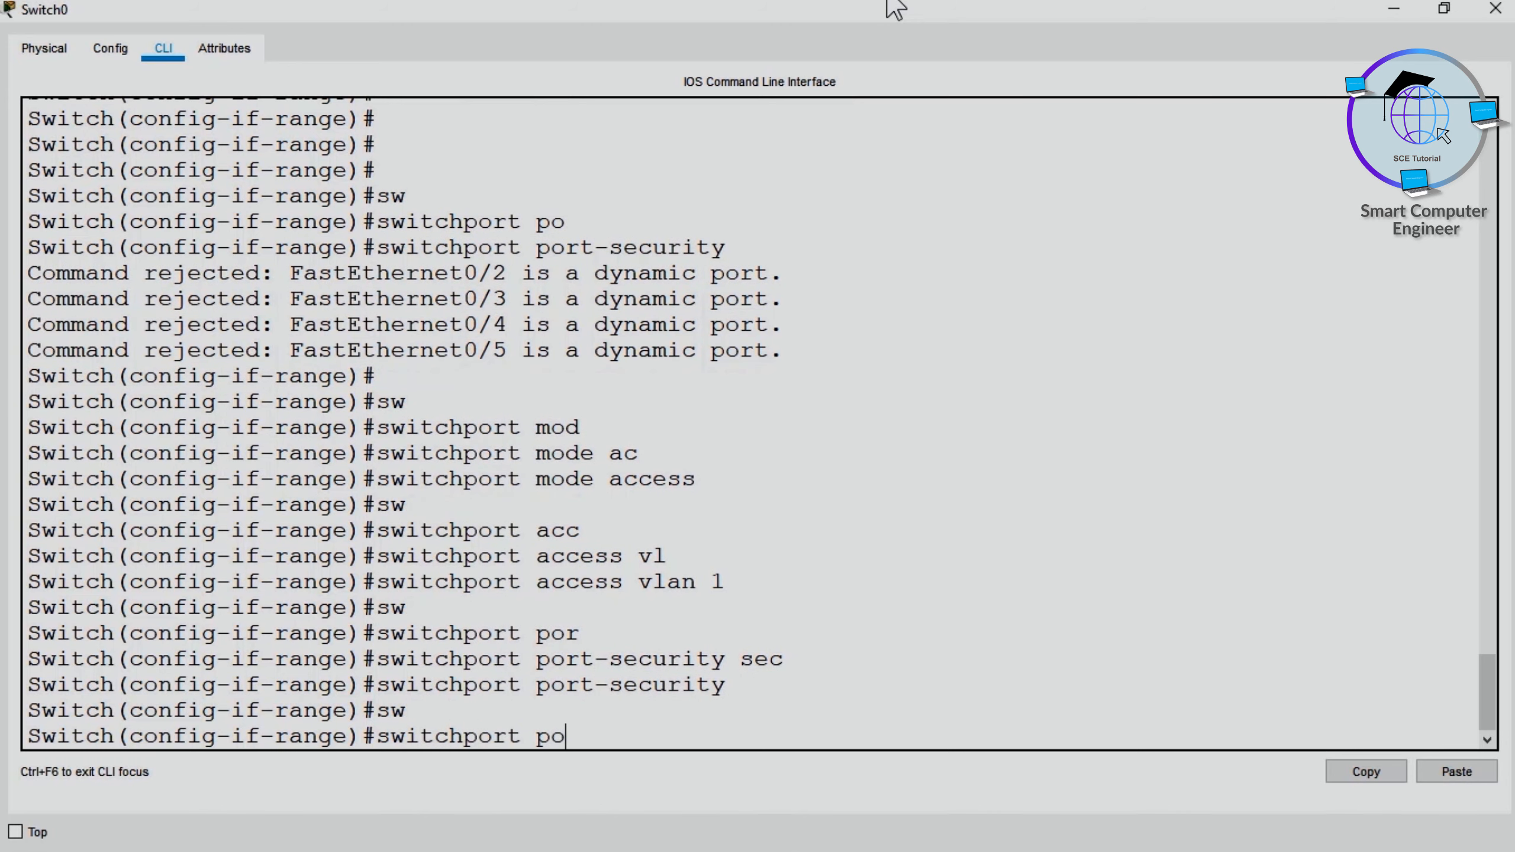
type("r")
key("Tab")
type("?")
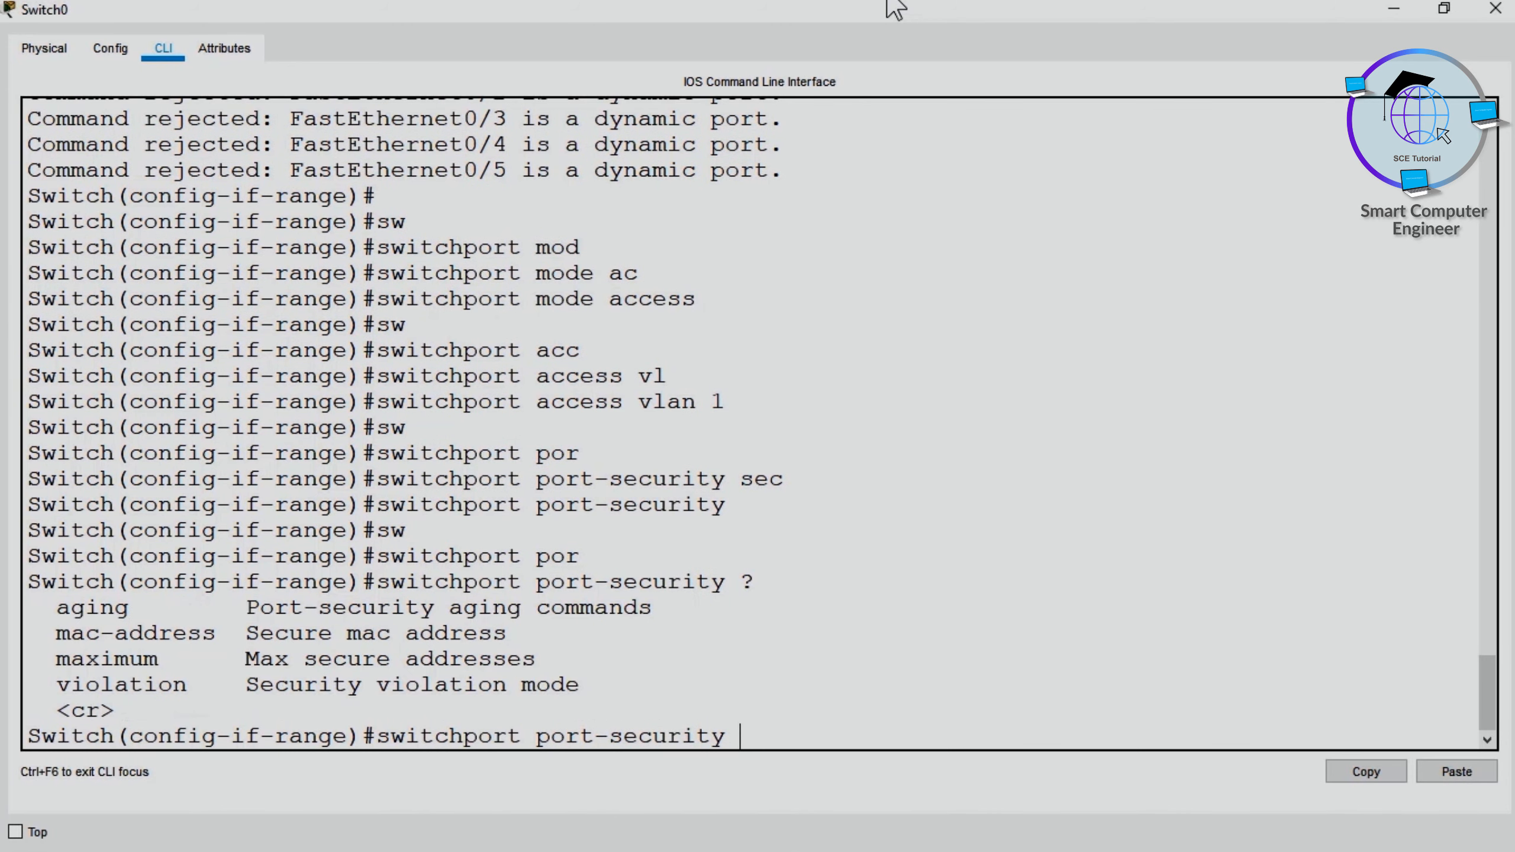
type("mac")
key("Tab")
type("s")
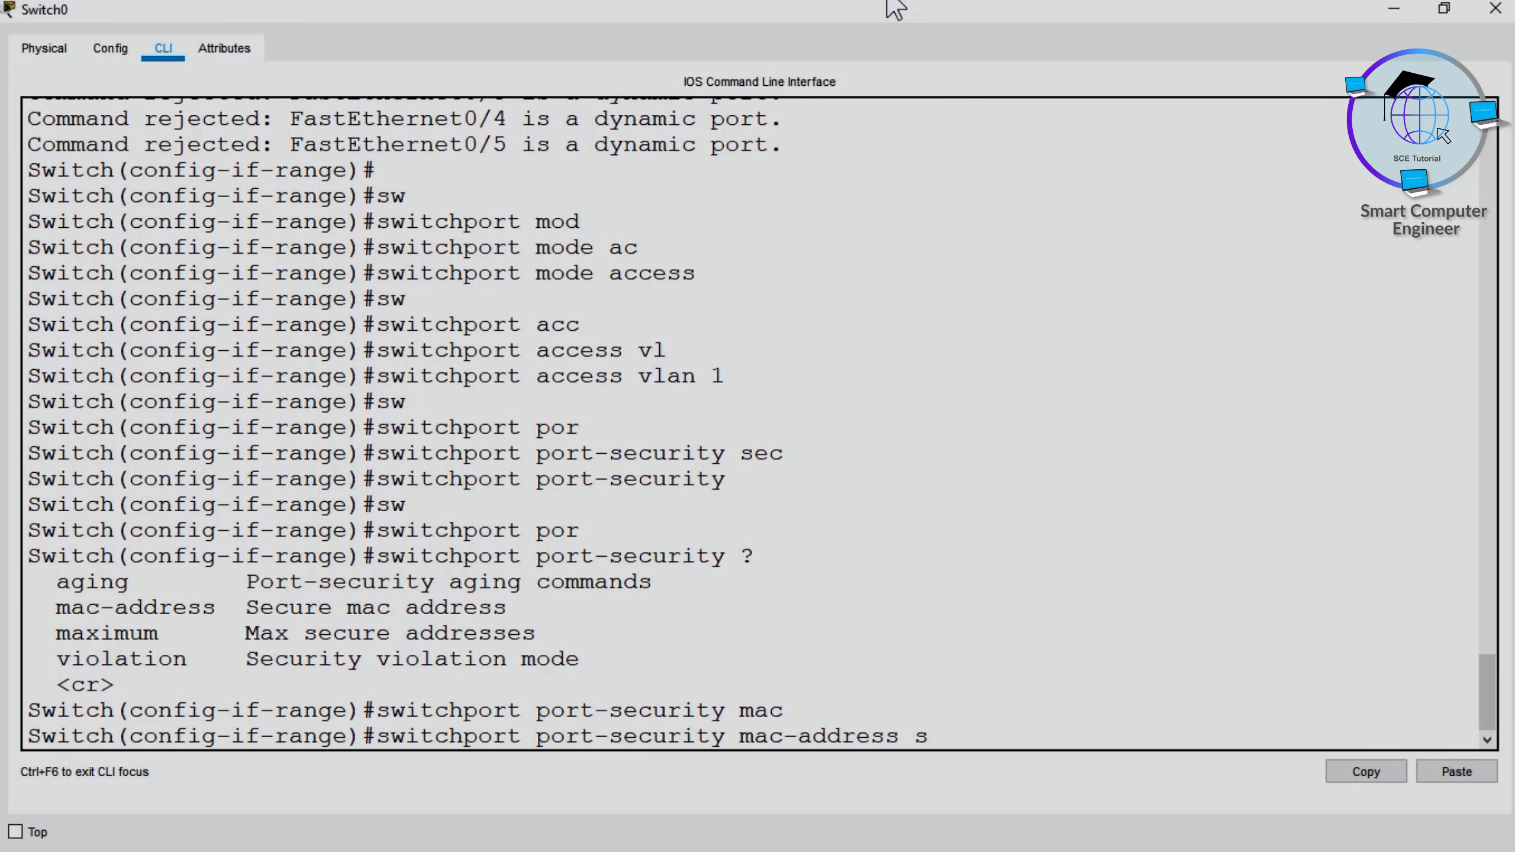
type("t")
key("Tab")
key("Return")
Set the port-security violation mode to shutdown on the selected ports, listing the available modes first
type("sw")
key("Tab")
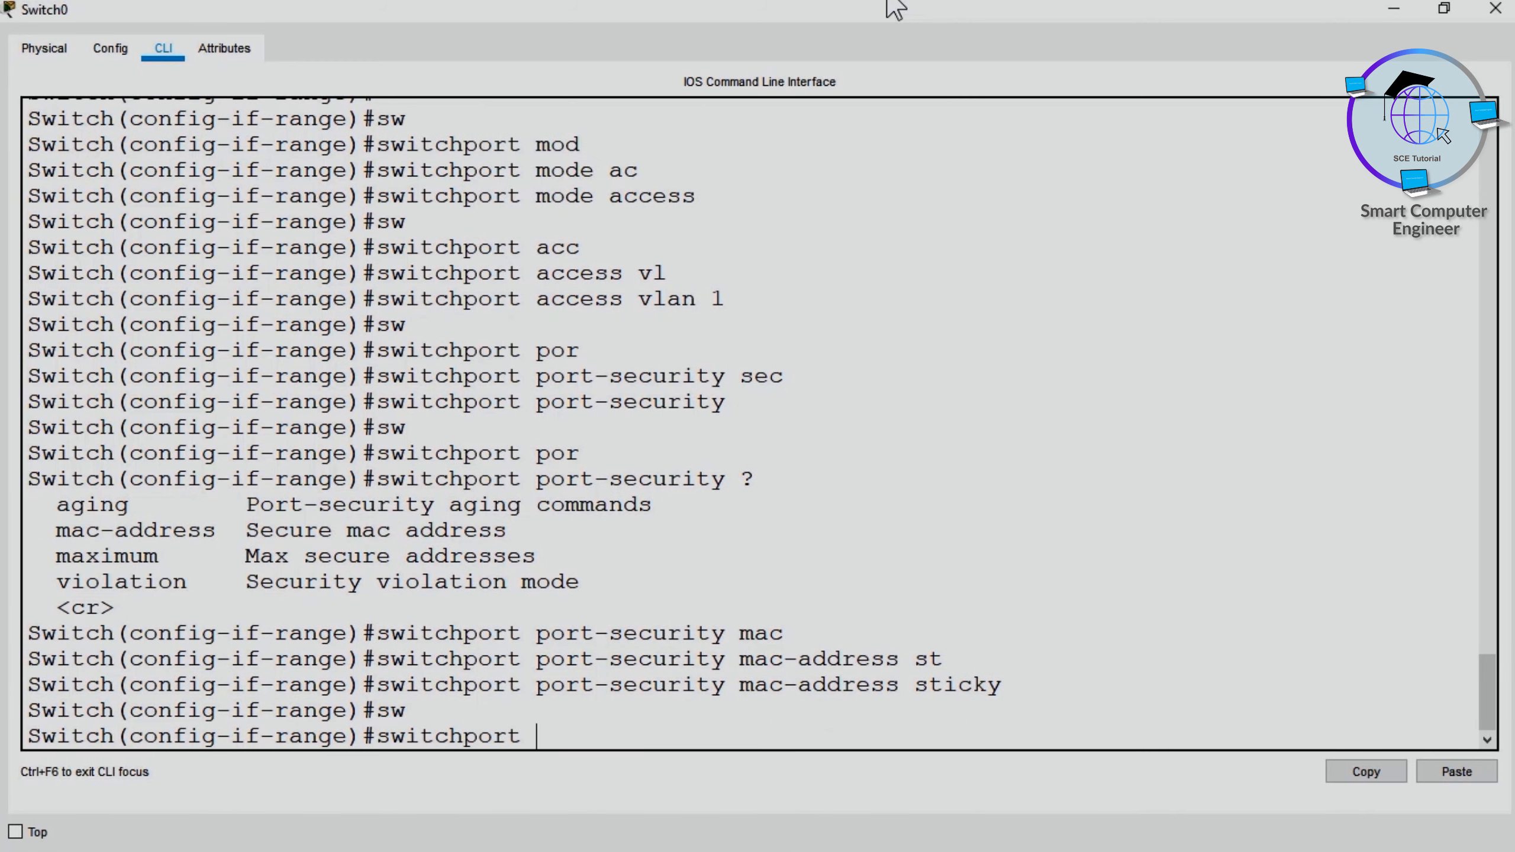
type("por")
key("Tab")
type("voi")
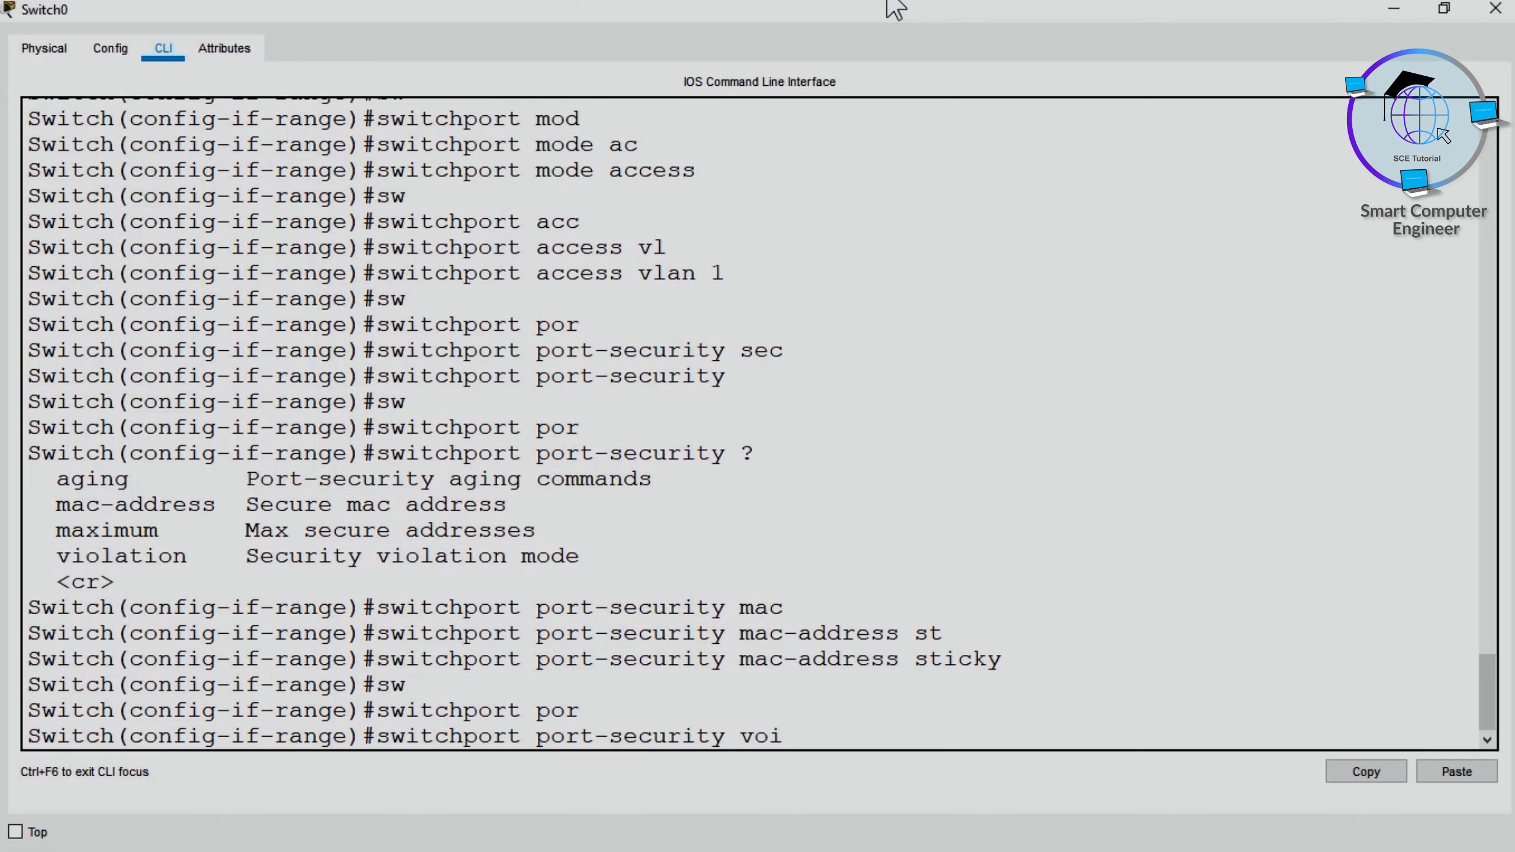
key("BackSpace")
key("BackSpace")
type("iol")
key("Tab")
type("/")
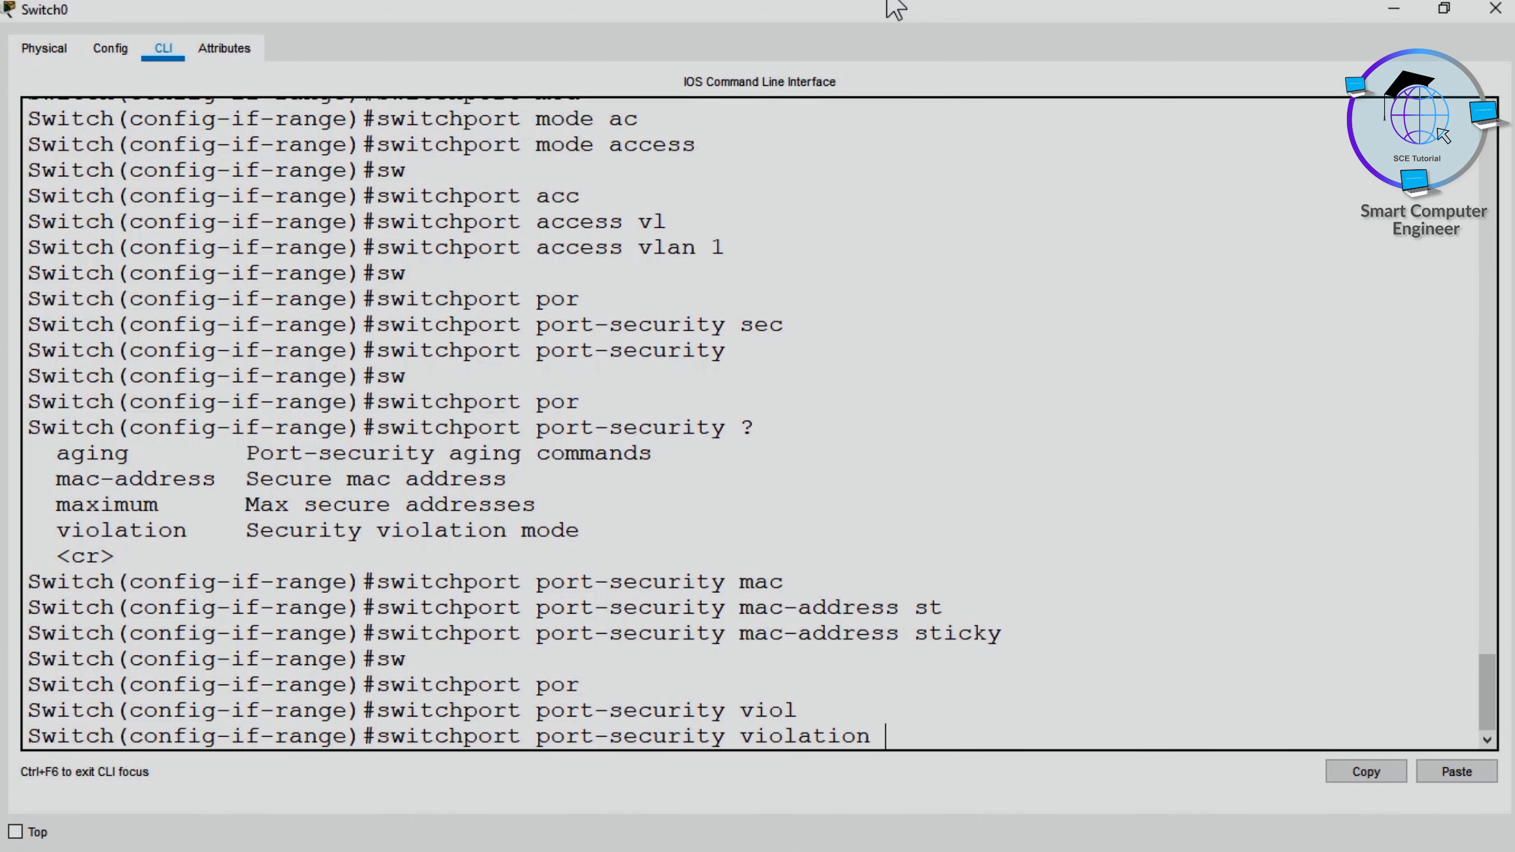
type("?shu")
key("Tab")
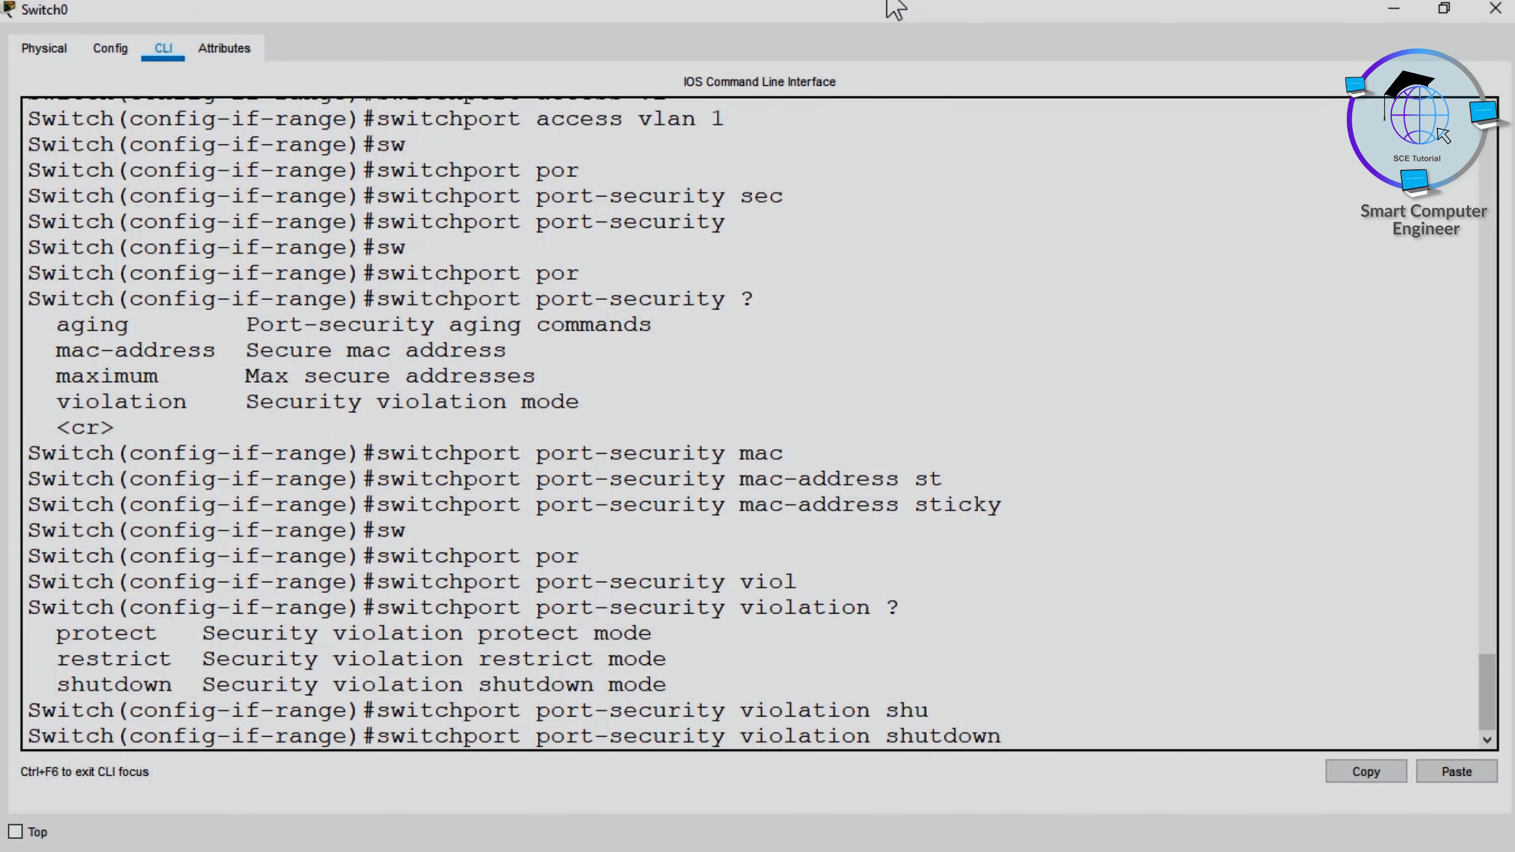
key("Return")
Try to set port-security aging on the selected ports with the command switchport port-security aging 10
type("sw")
key("Tab")
type("m")
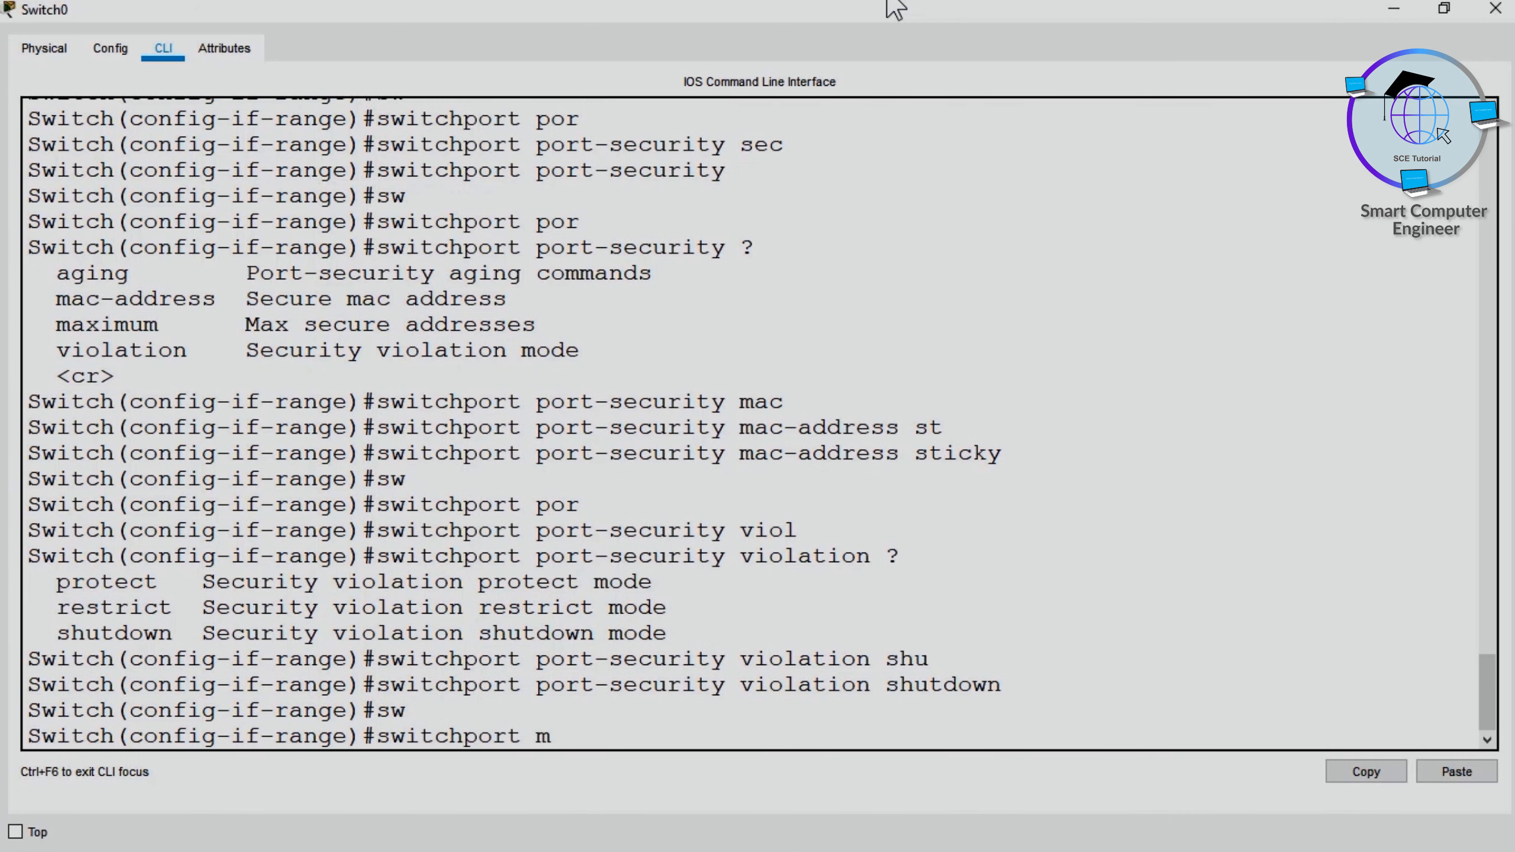
type("p")
key("BackSpace")
key("BackSpace")
type("por")
key("Tab")
type("ag")
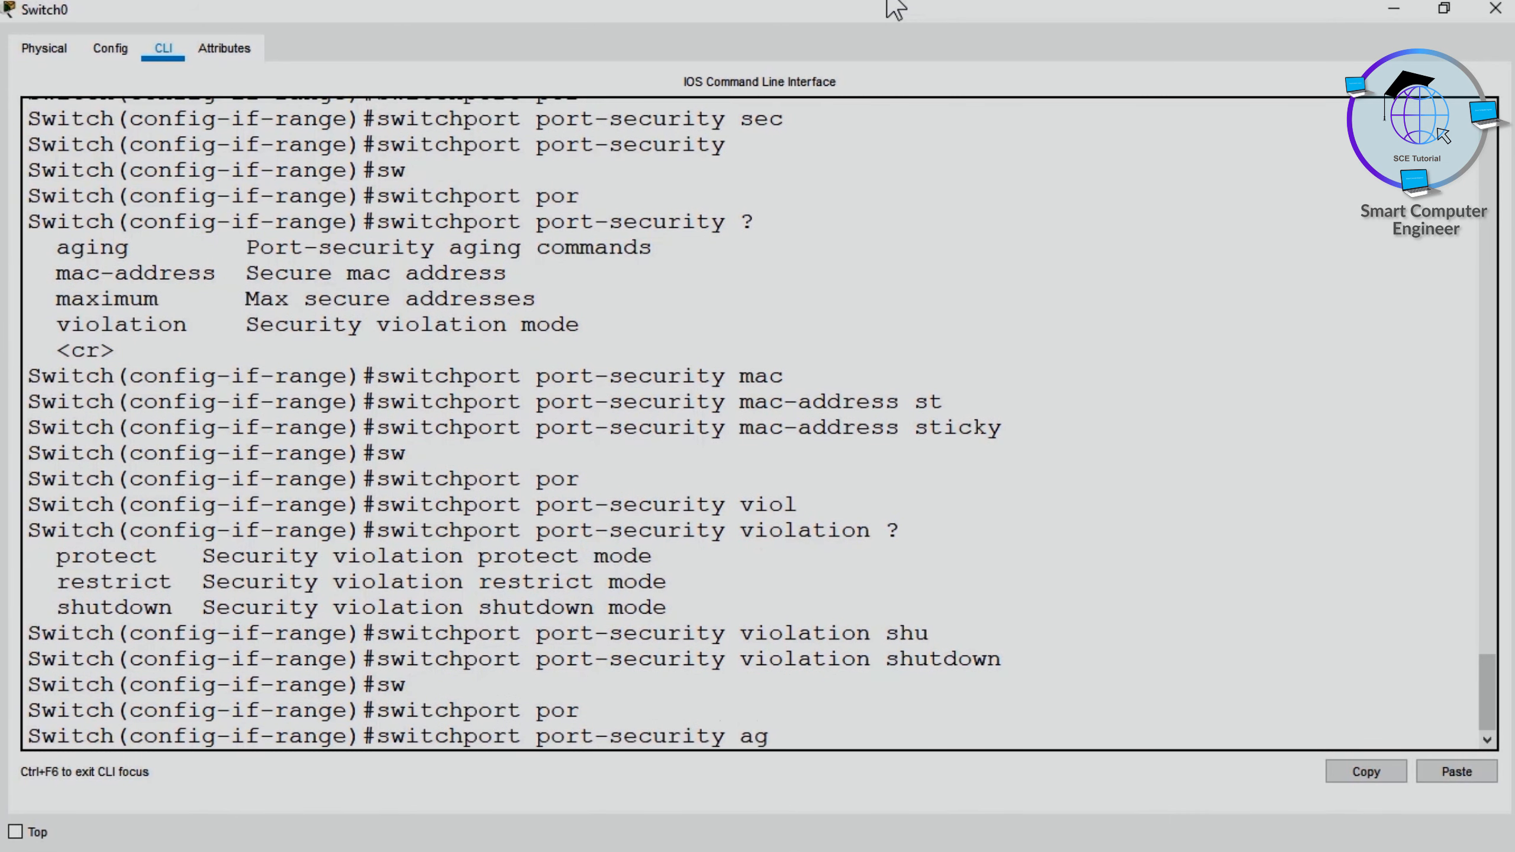
key("Tab")
type("10")
key("Return")
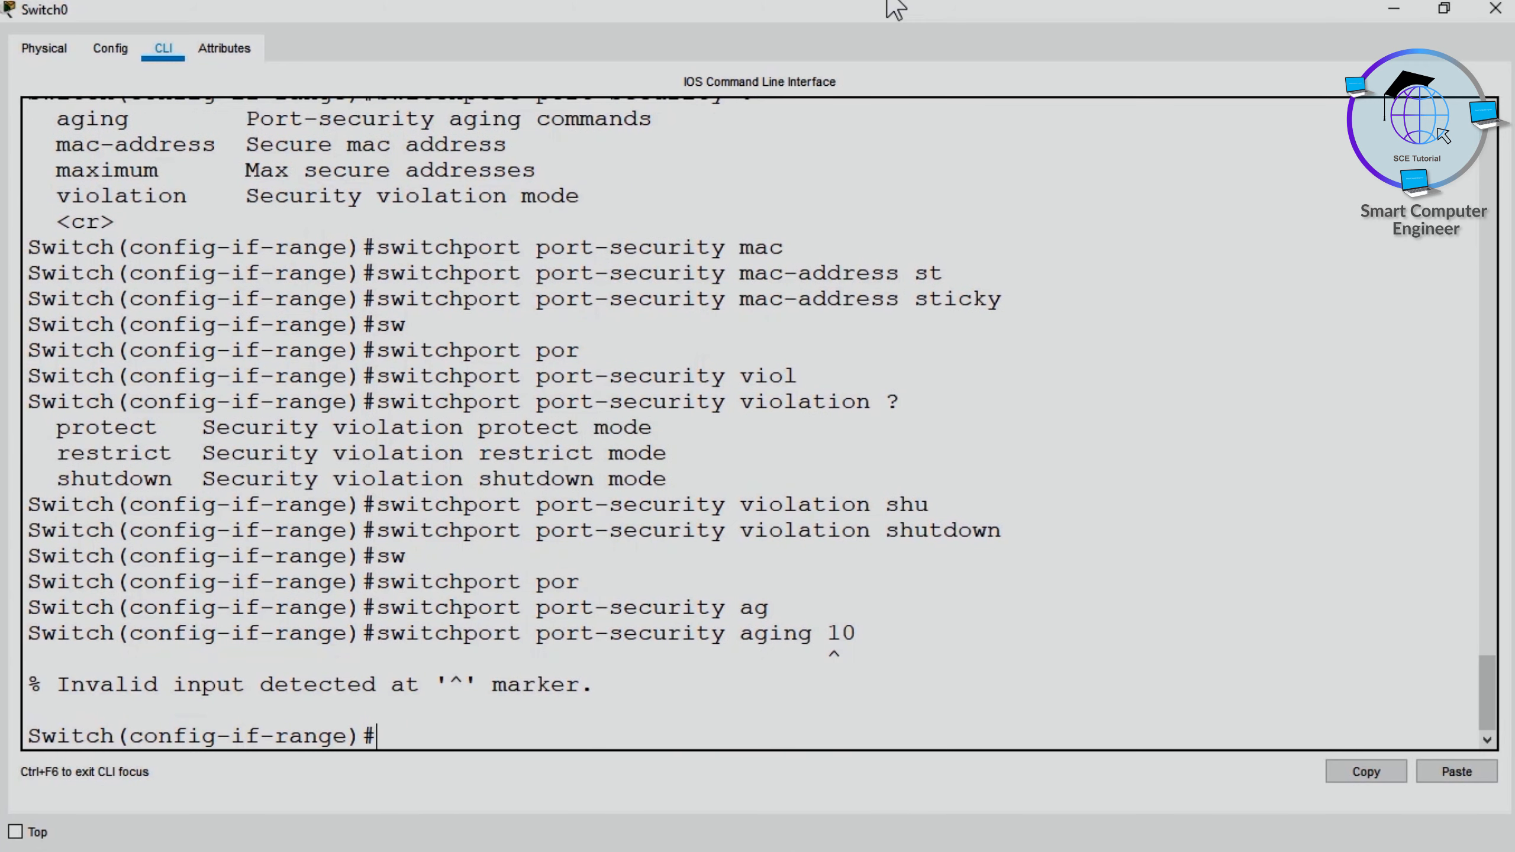
Check the aging options and set the port-security aging time to 5 minutes
key("Up")
key("BackSpace")
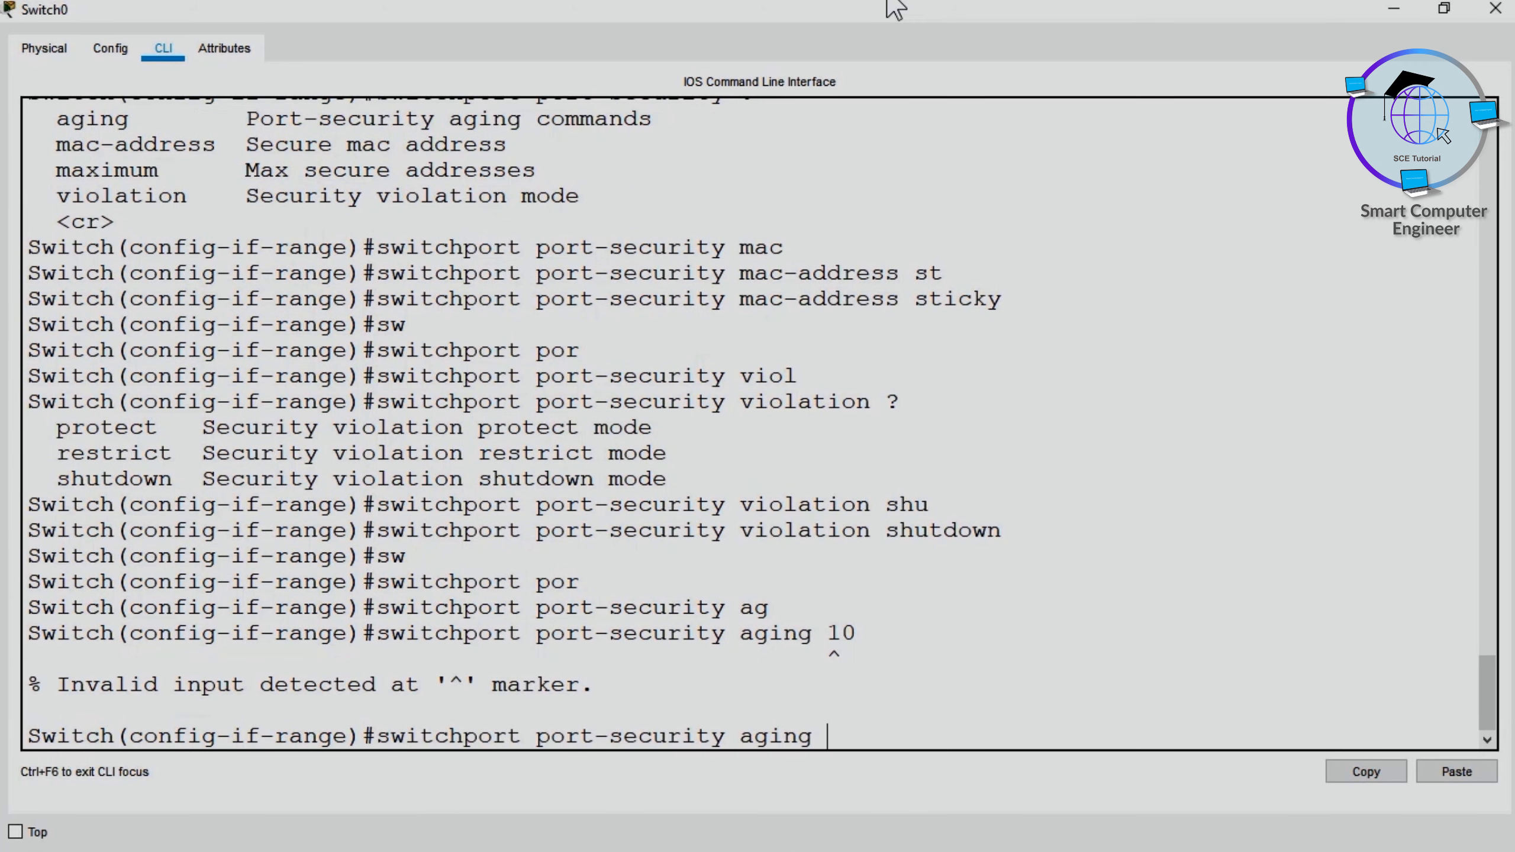
type("?ti")
key("Tab")
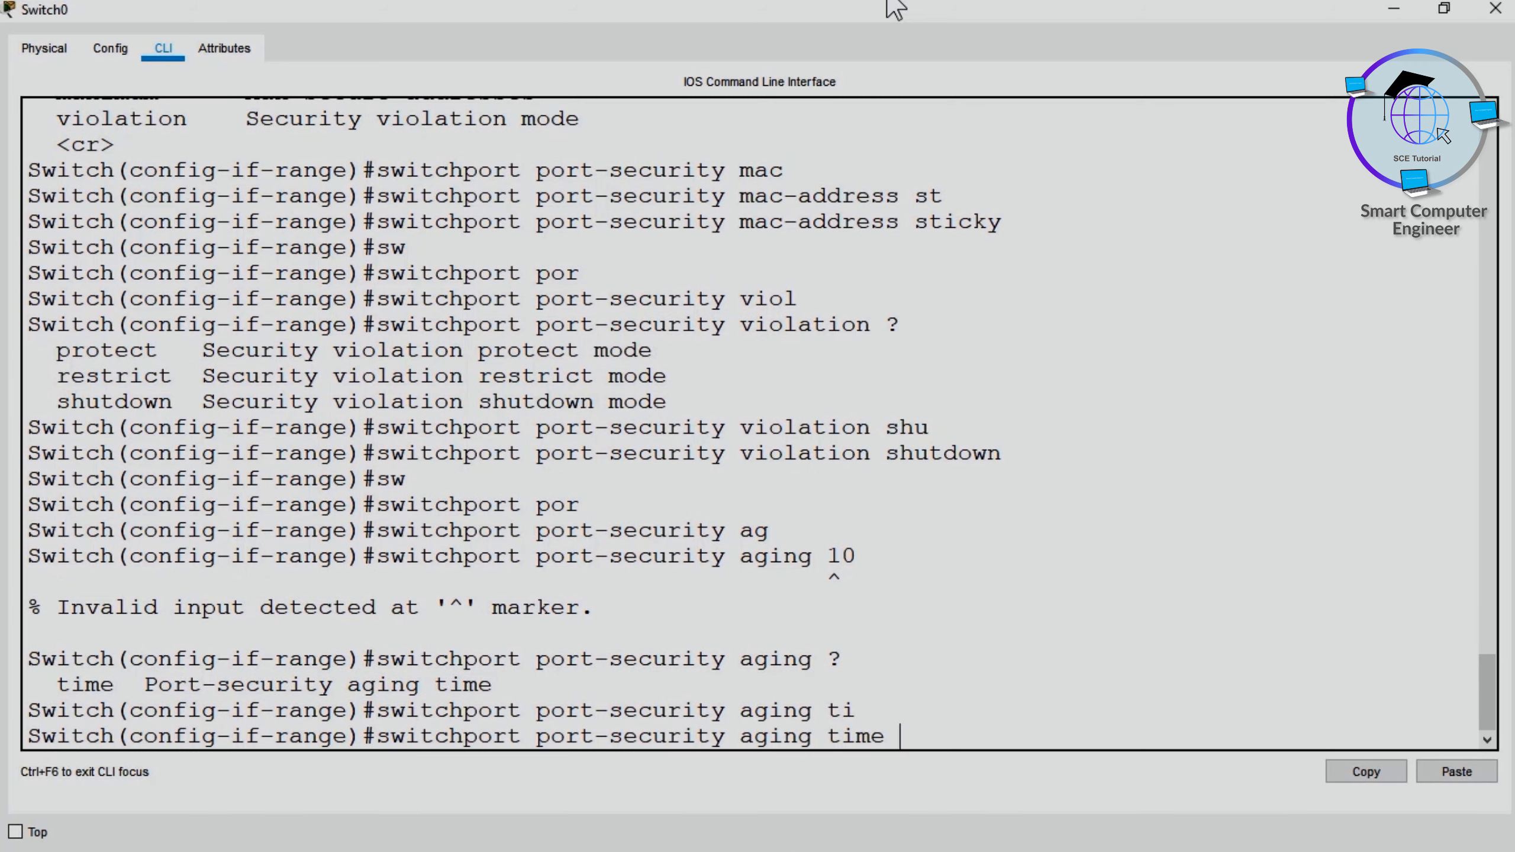
type("?5")
key("Return")
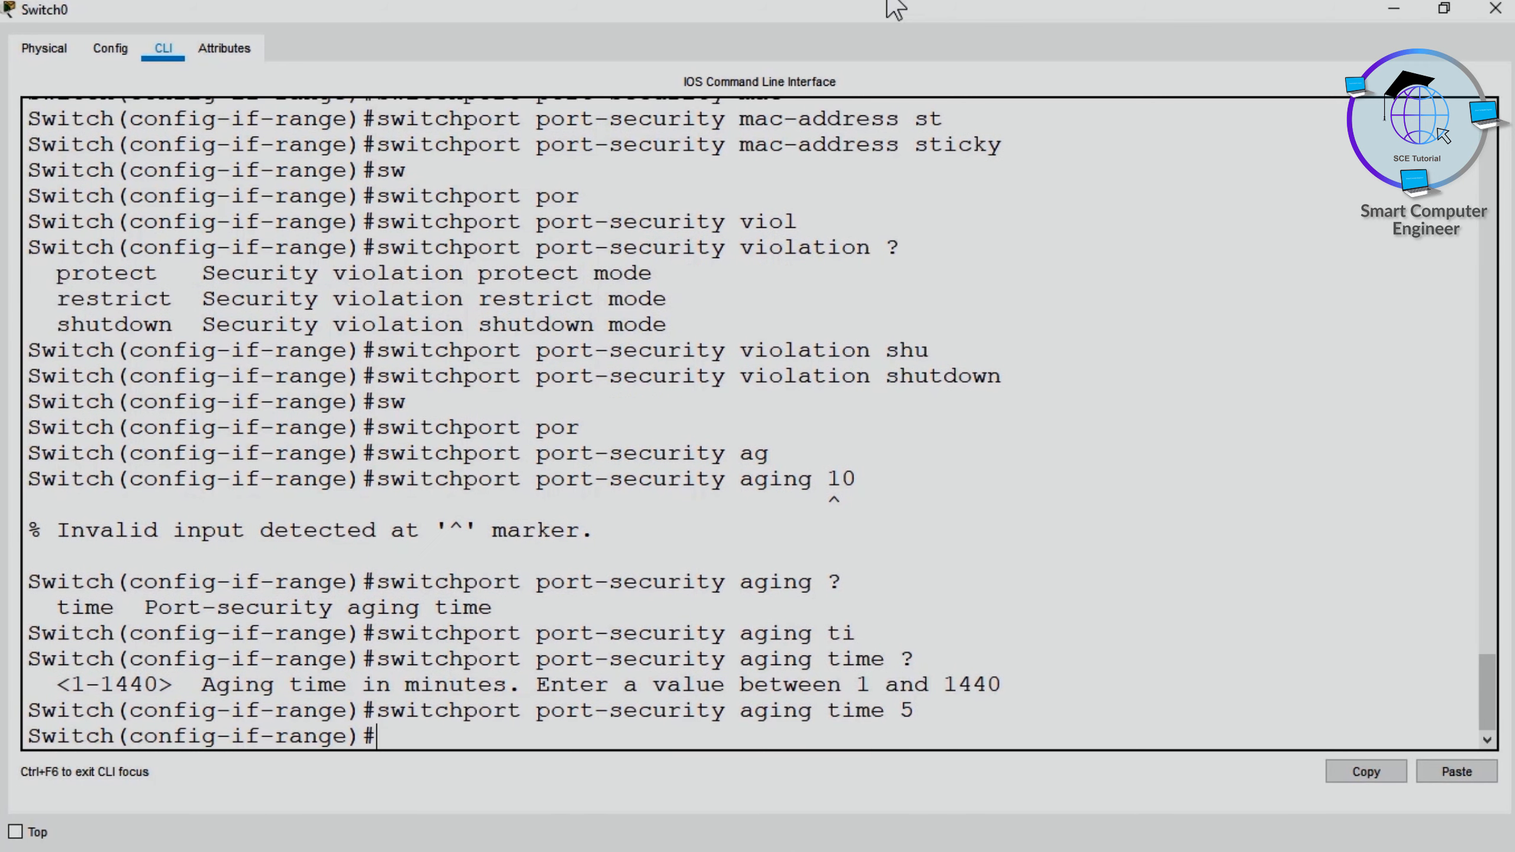
Leave Switch0's interface range configuration and return to privileged EXEC mode with end
key("Return")
type("end")
key("Return")
key("Return")
key("Return")
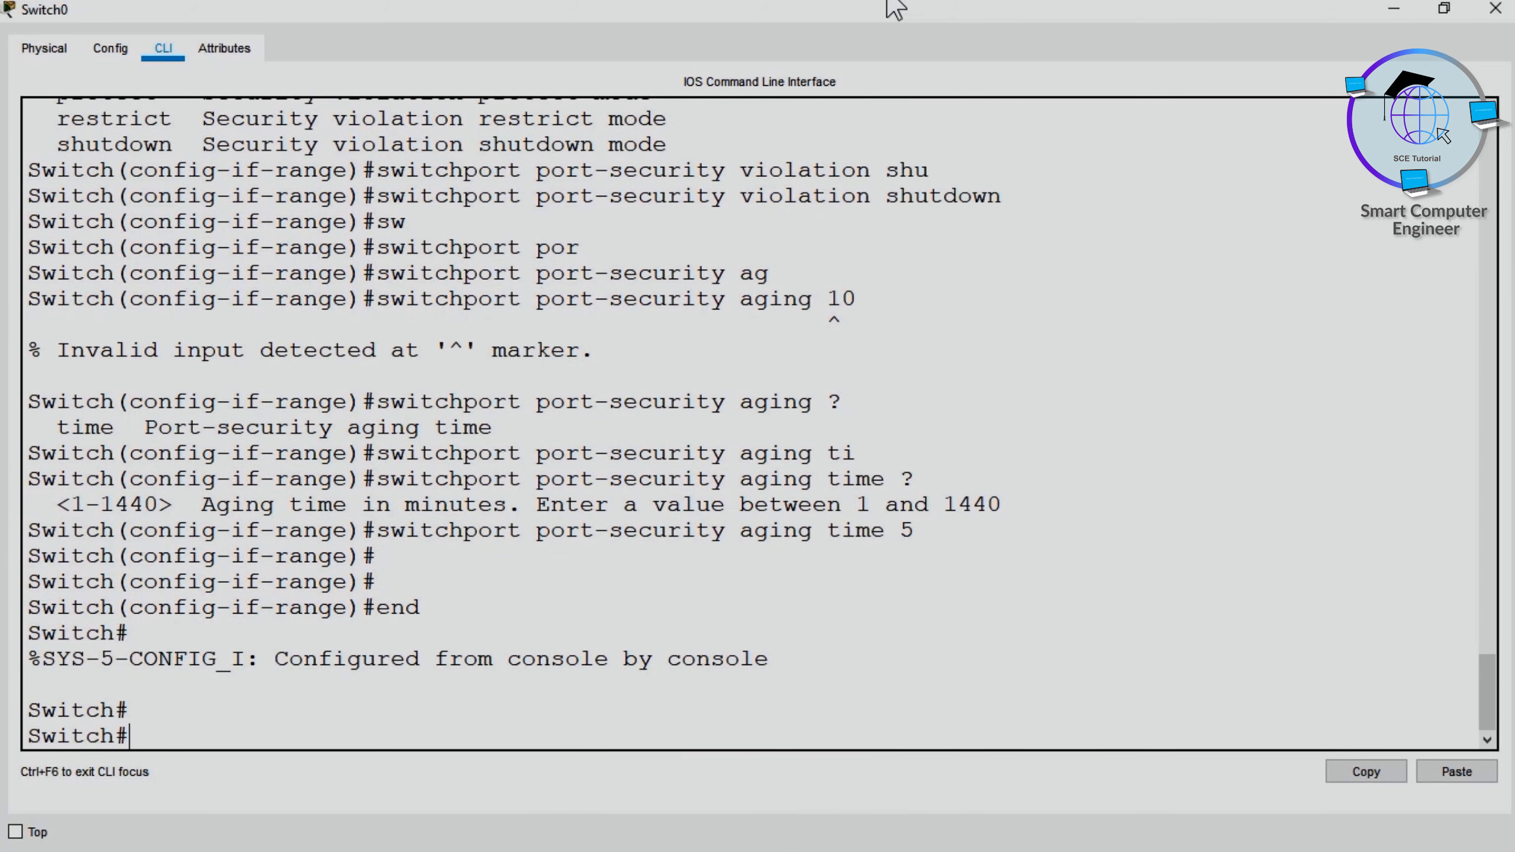
Display Switch0's port-security table with show port-security and examine the current address count for each port
key("Return")
type("show por")
key("Tab")
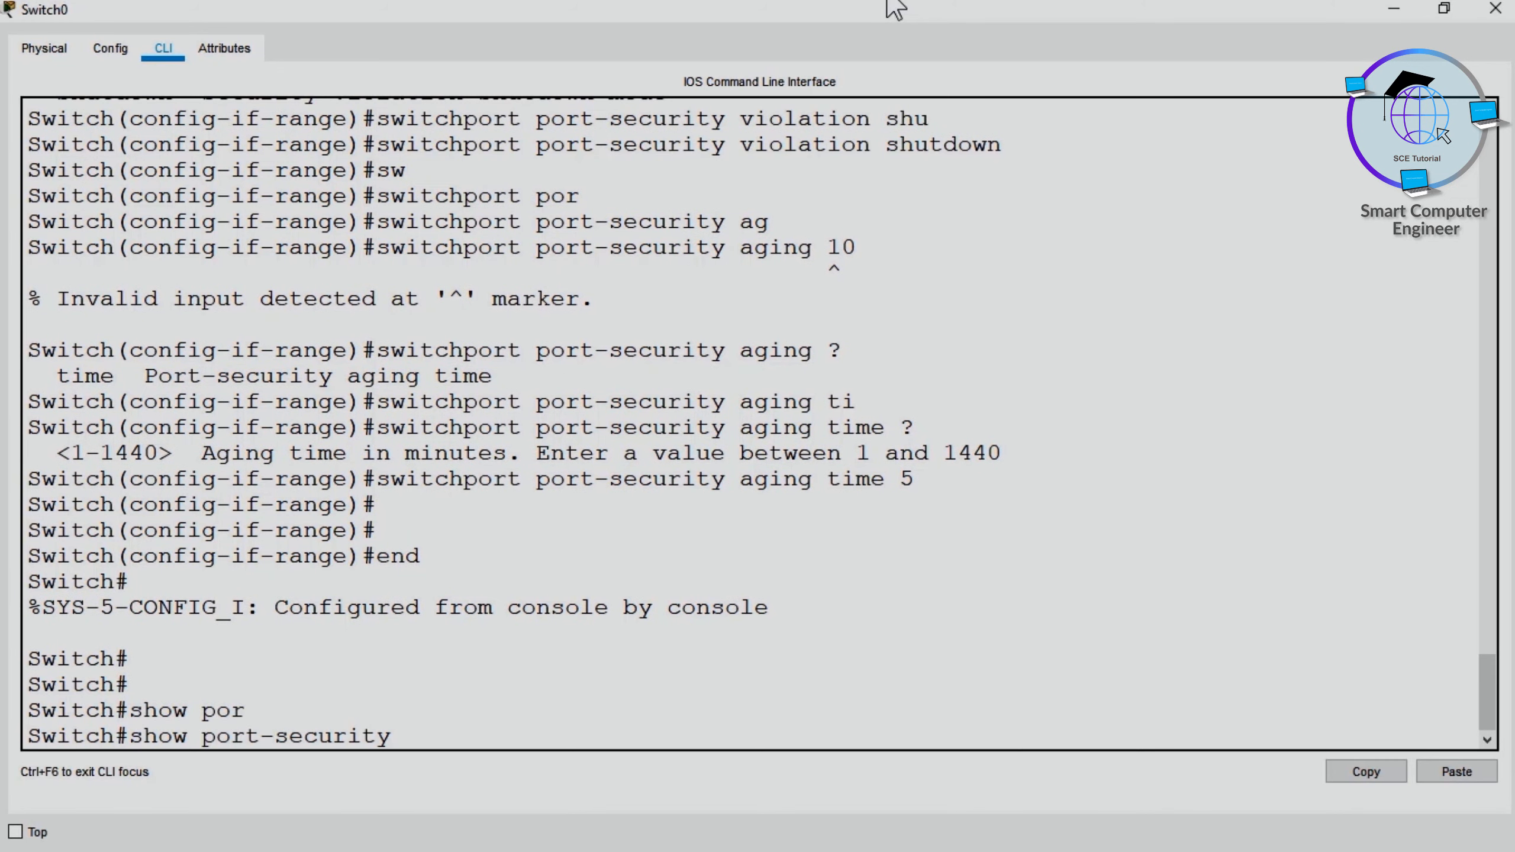
key("Return")
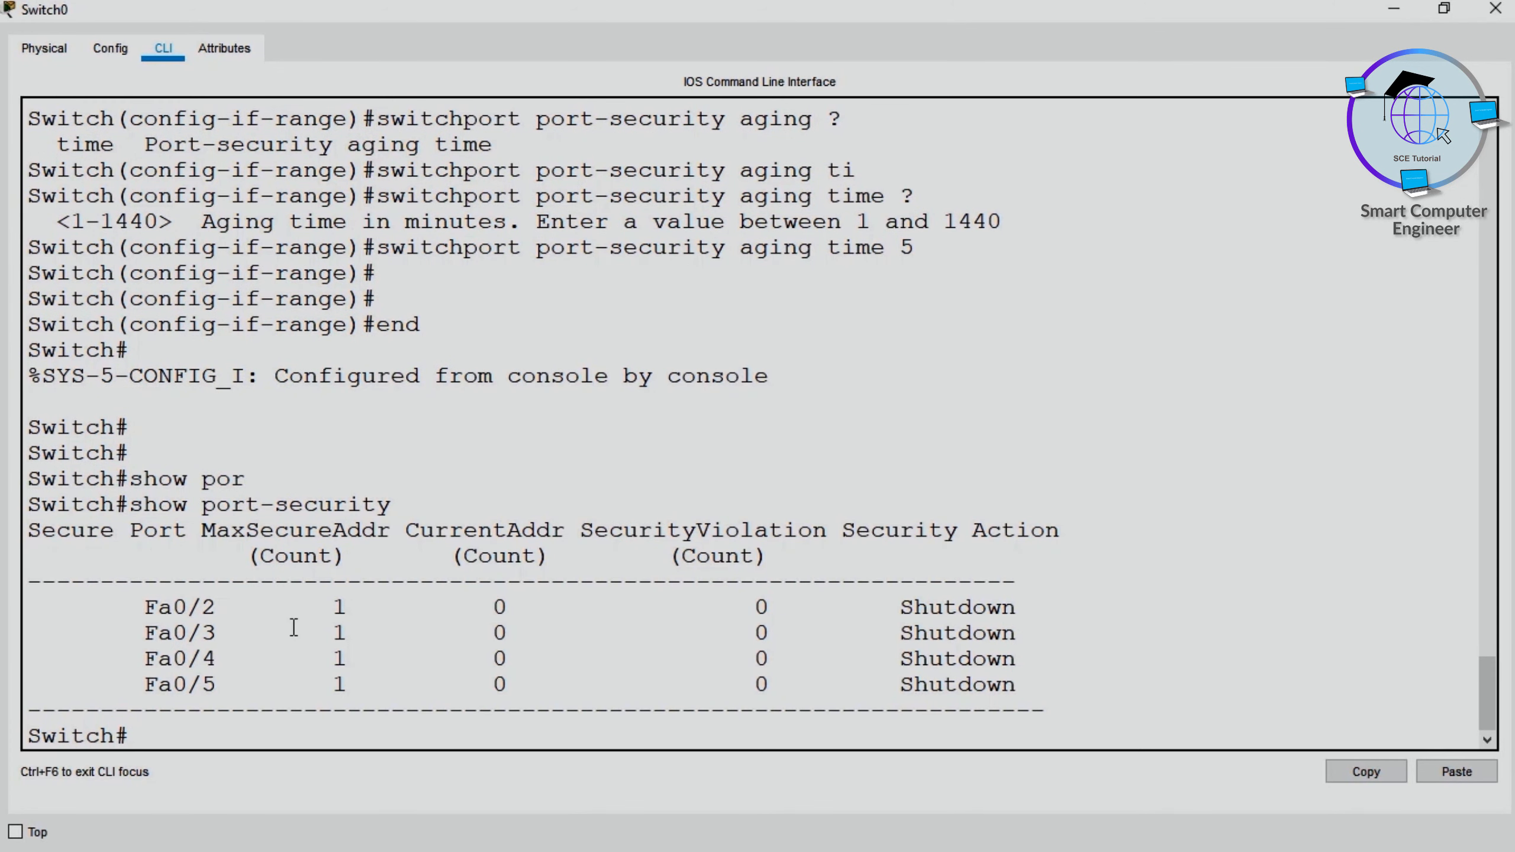
left_click_drag(479, 601, 527, 687)
left_click(507, 626)
left_click_drag(497, 608, 515, 714)
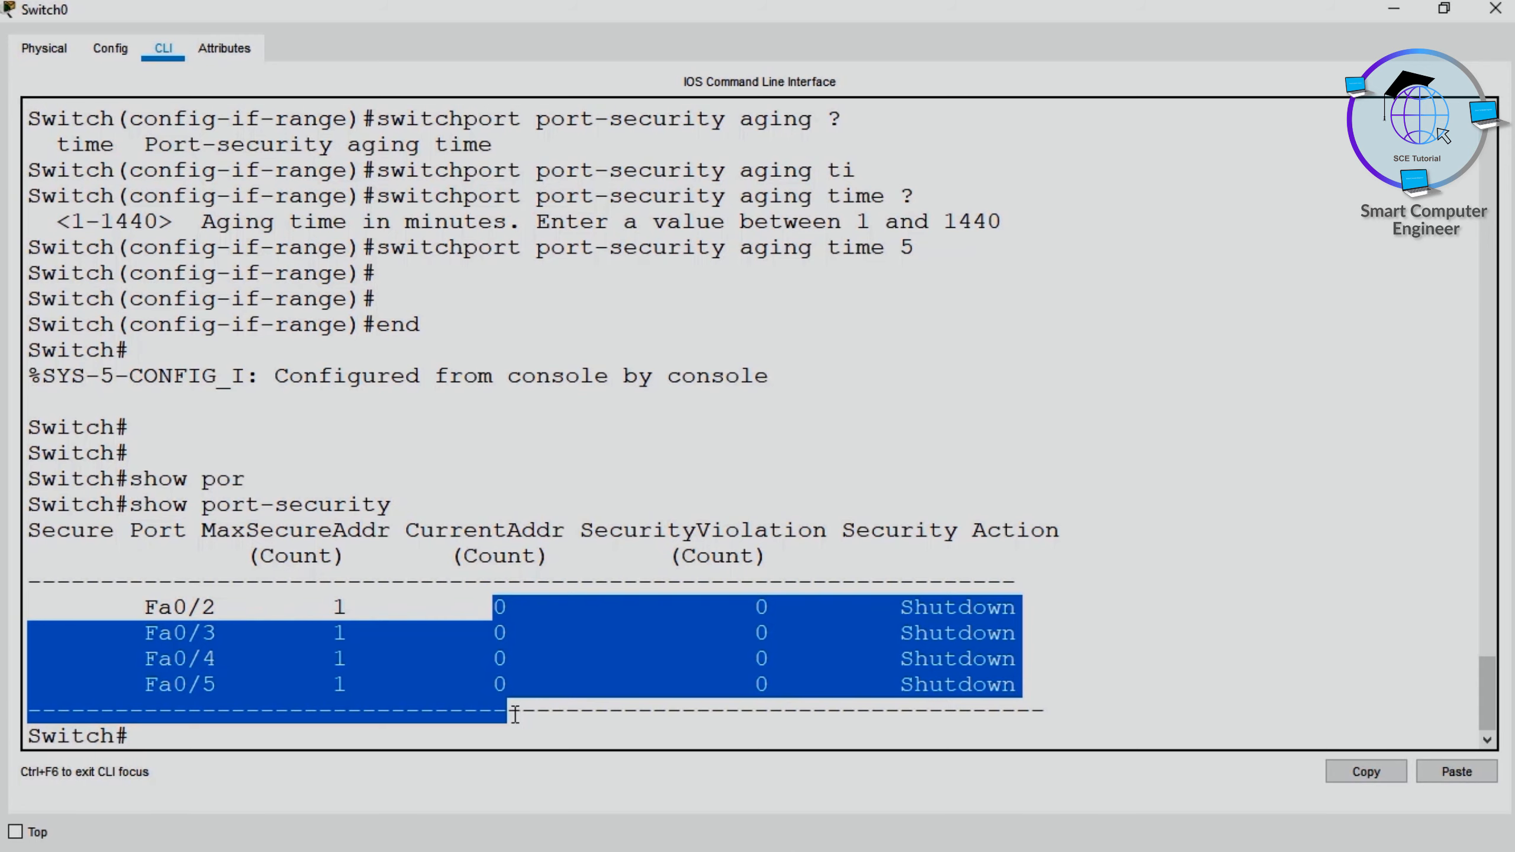
Uncover the topology and check PC0's IP configuration
left_click_drag(628, 6, 1053, 42)
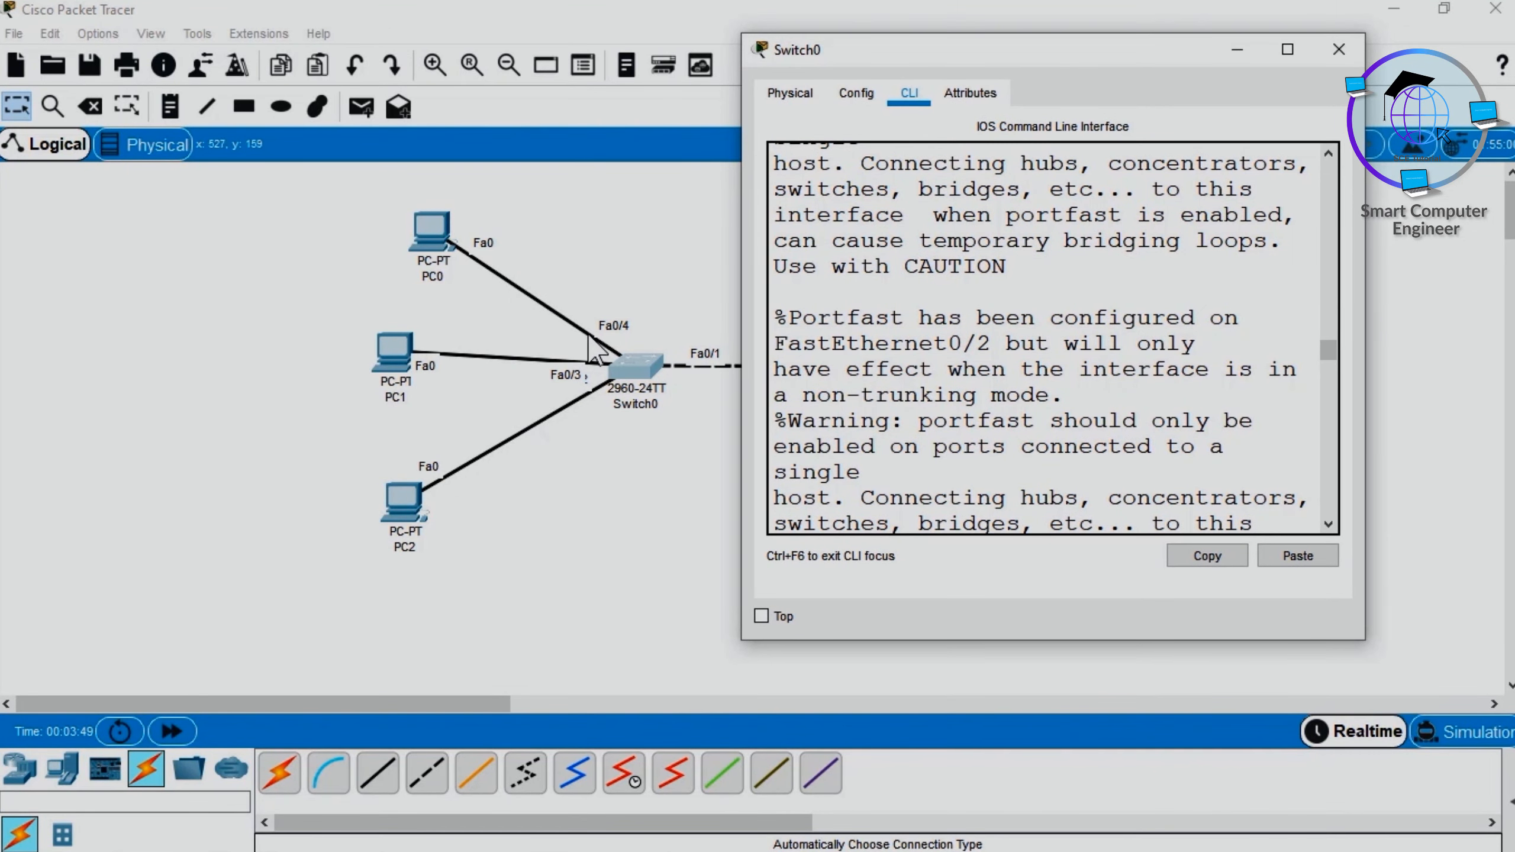
left_click(424, 235)
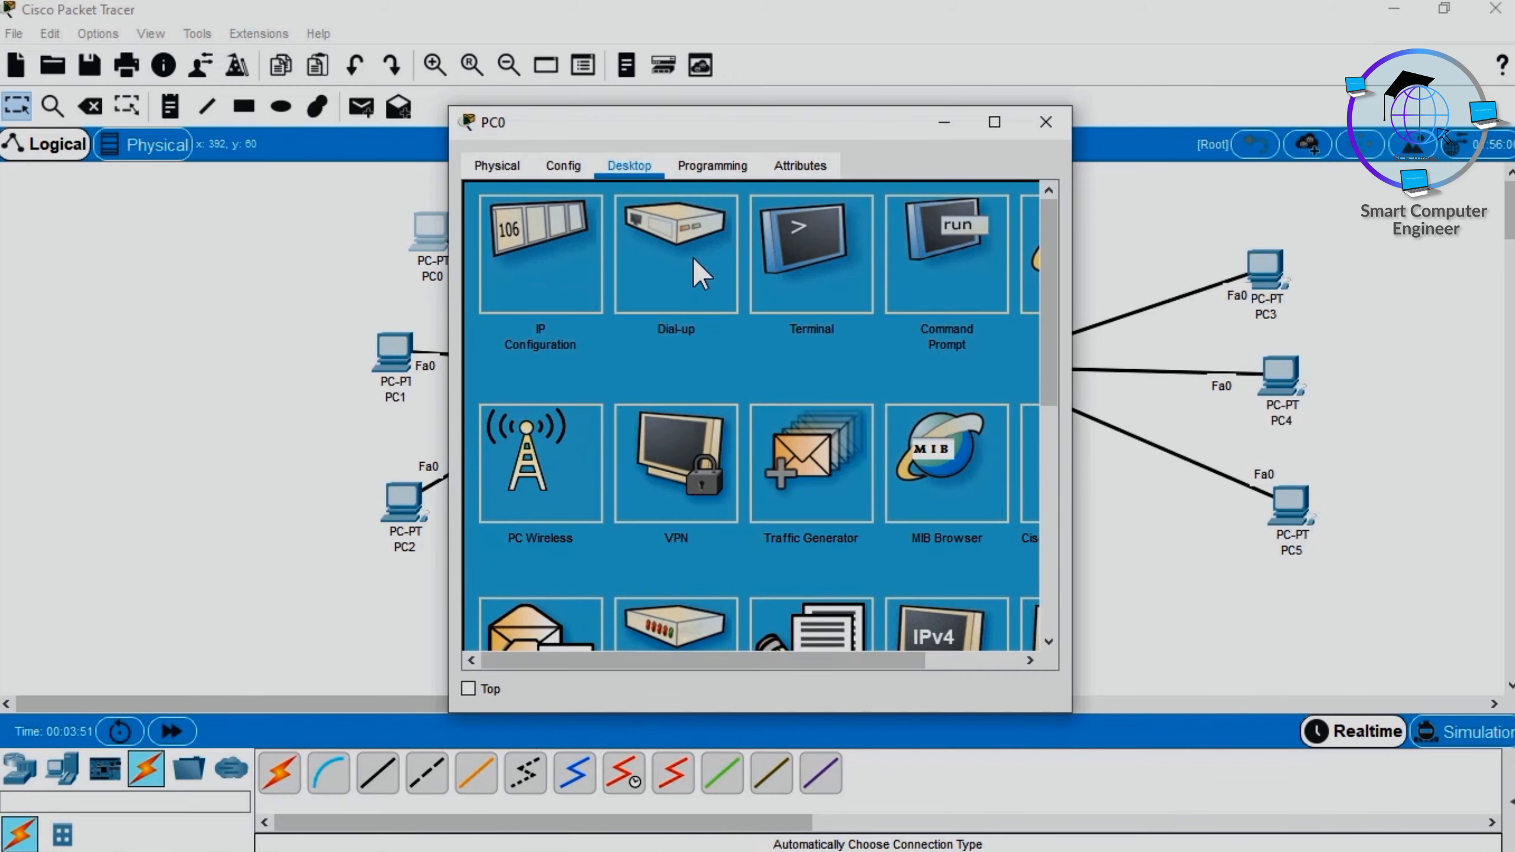
left_click(542, 266)
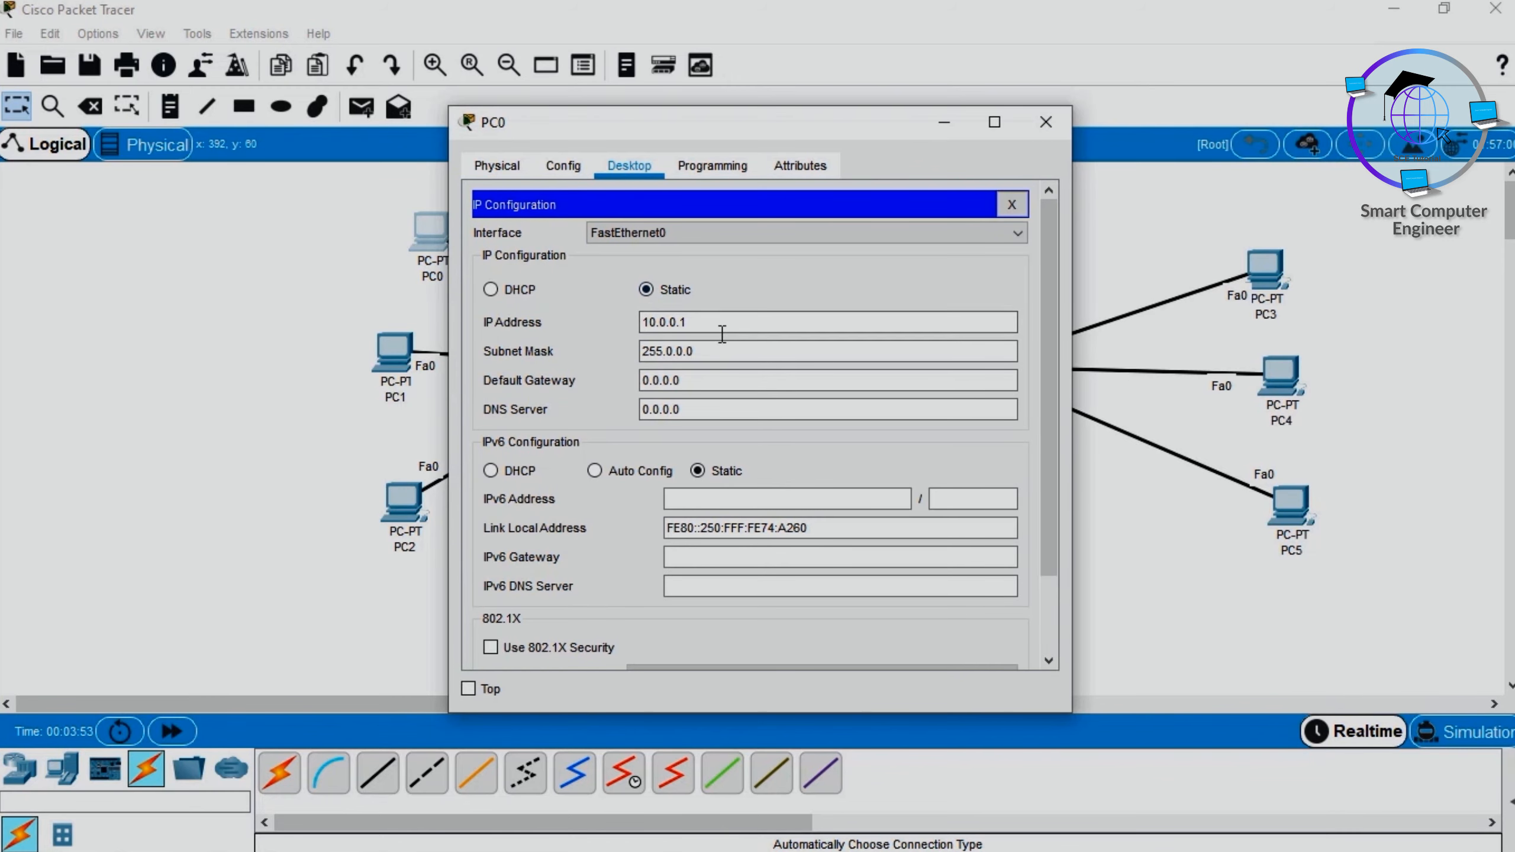
left_click(1011, 204)
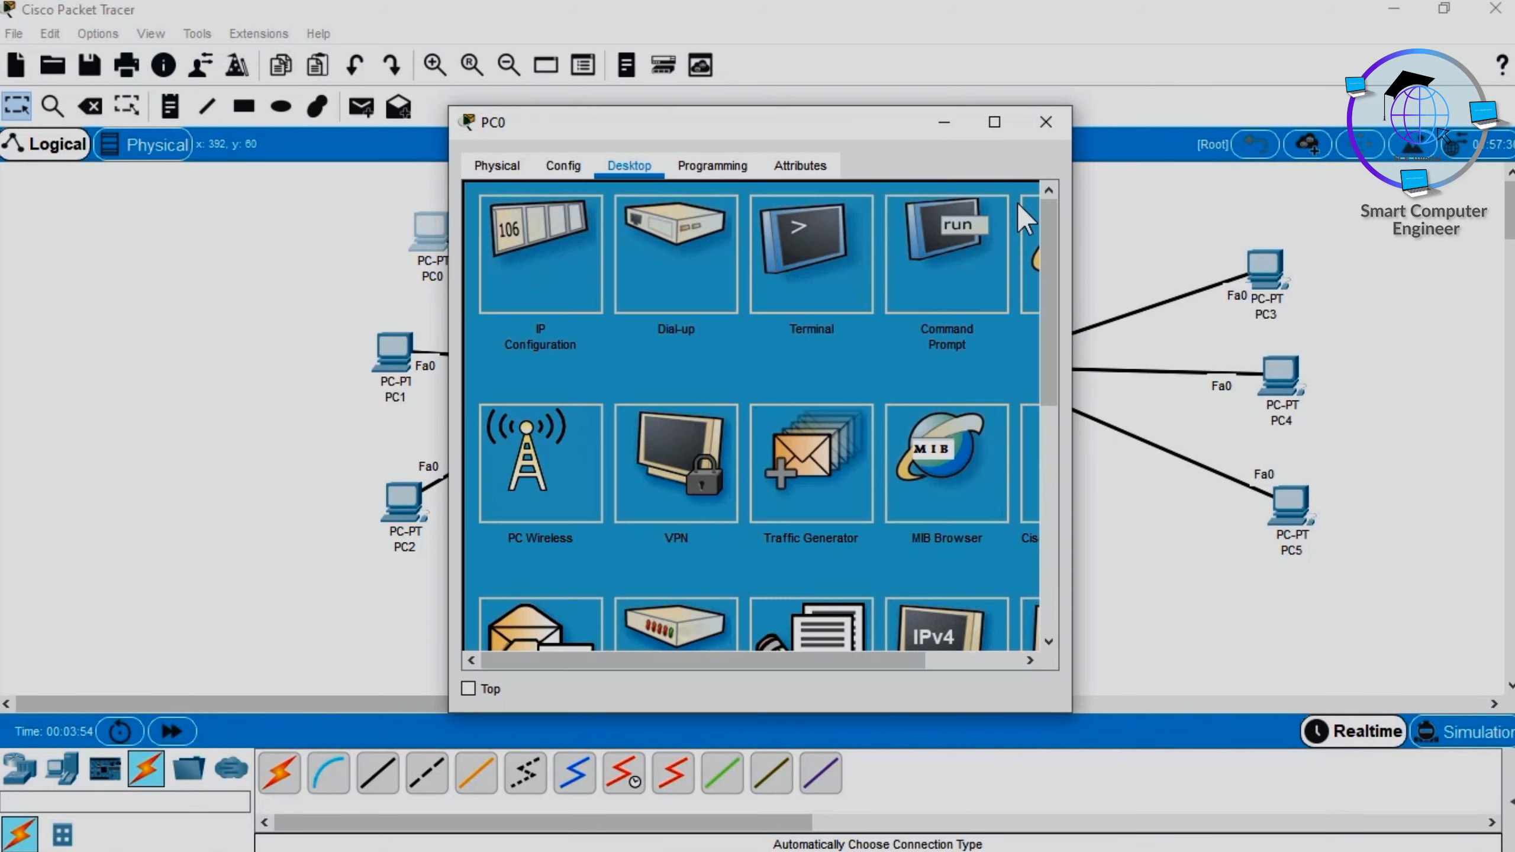
Ping 10.0.0.2 from PC0's command prompt and stop the ping after a few replies
left_click(924, 265)
type("ping 10")
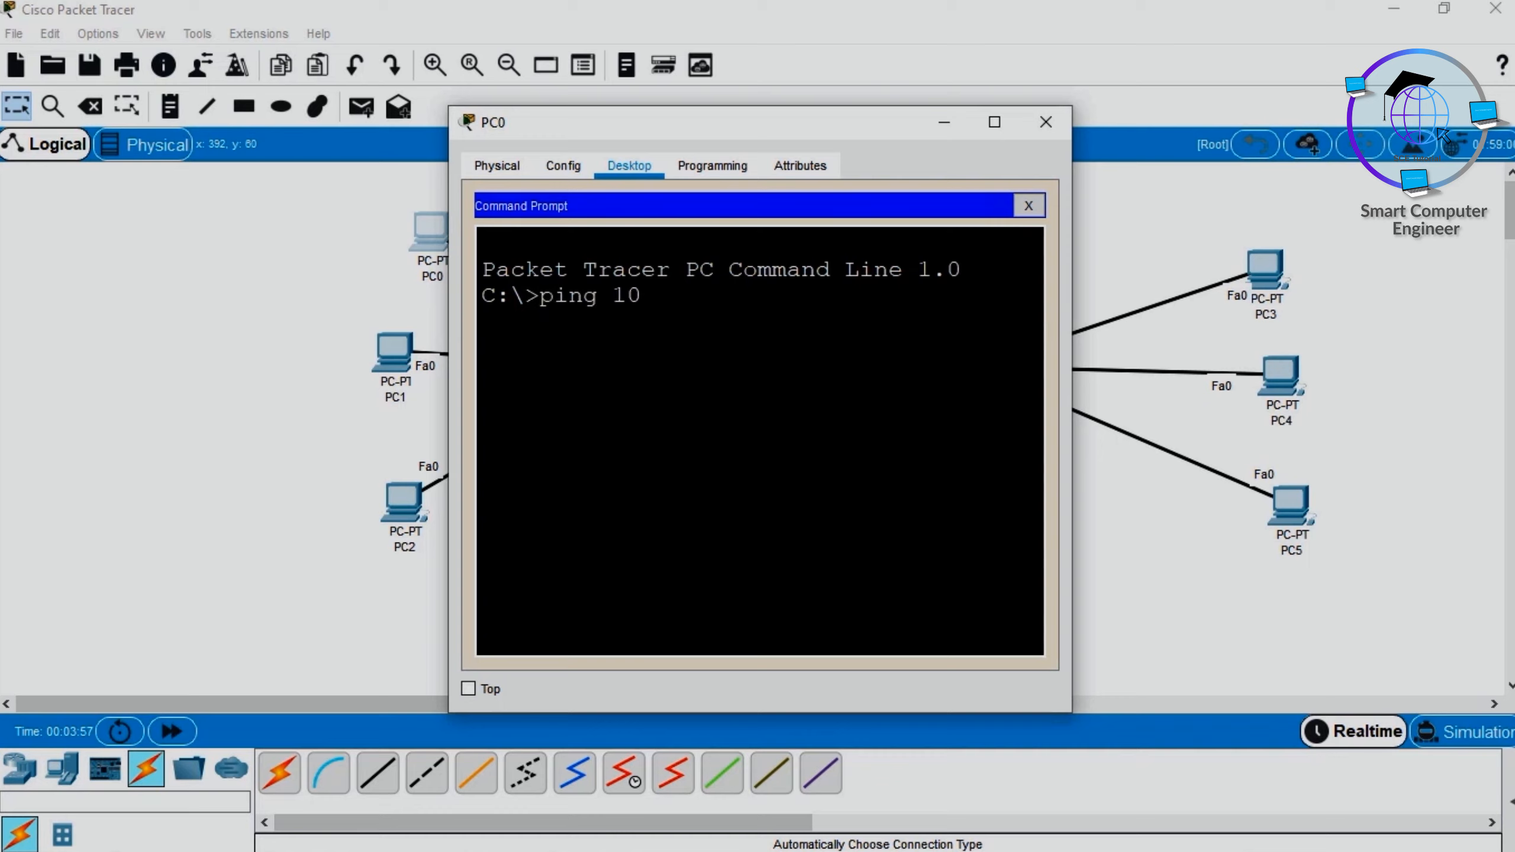
type(".0.0.2")
key("Return")
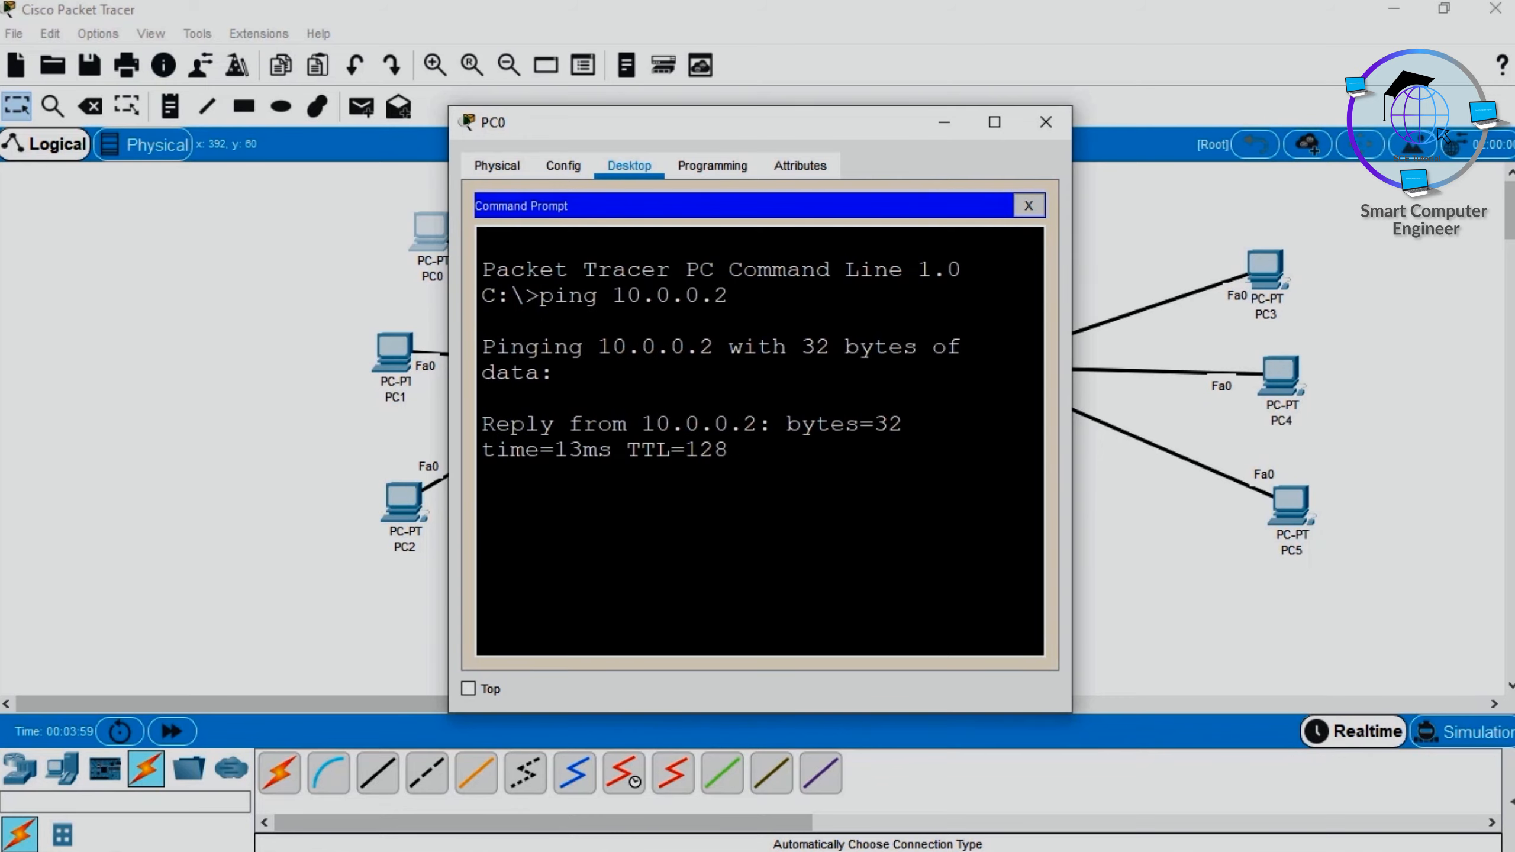
key("ctrl+c")
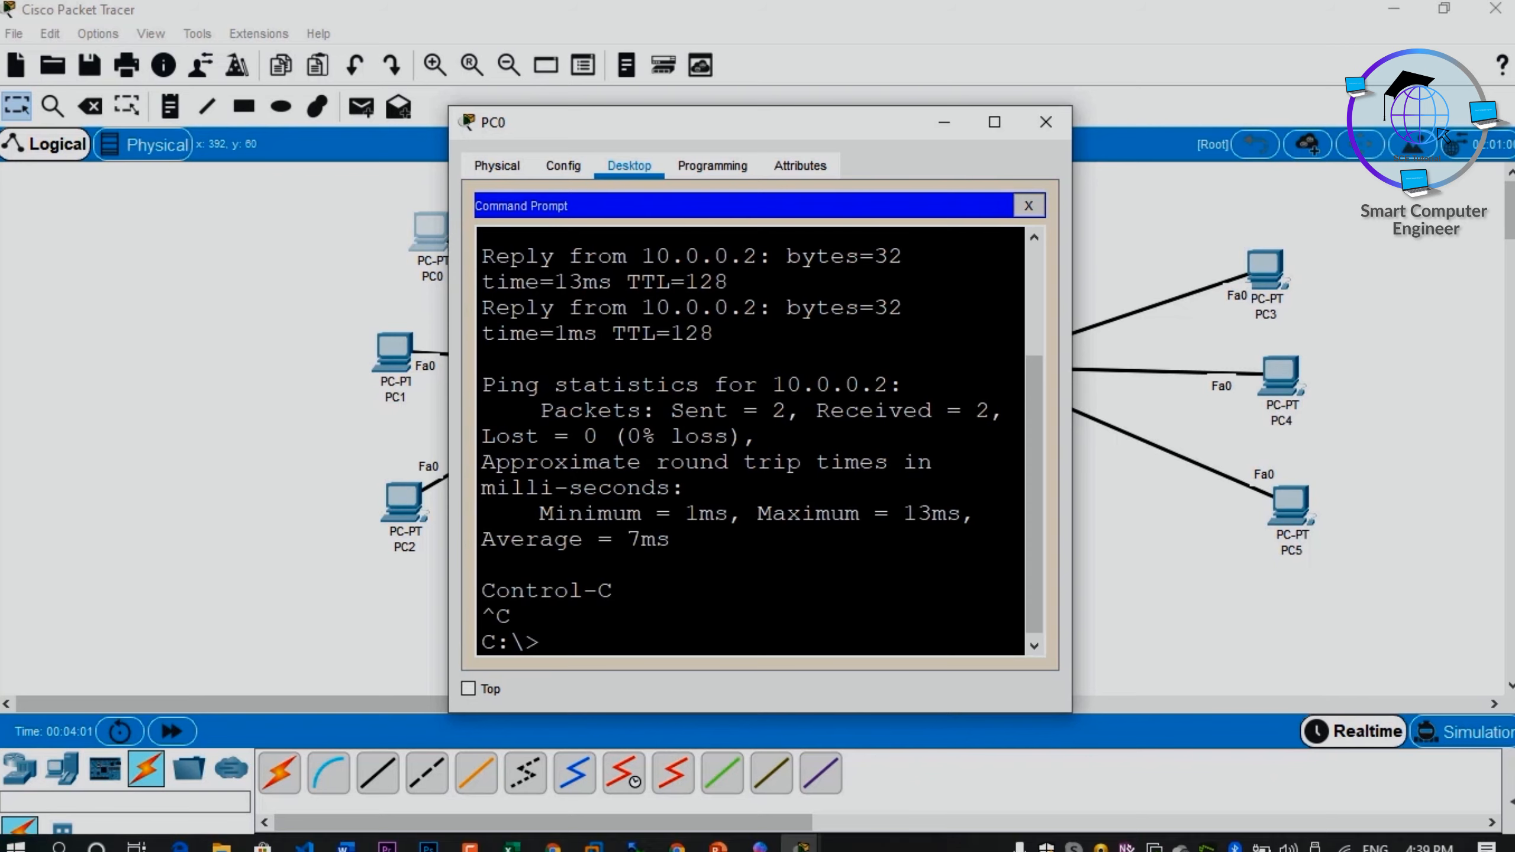
Return to Switch0's command line, rerun show port-security and examine the Fa0/3 and Fa0/4 rows
mouse_move(802, 843)
left_click(956, 746)
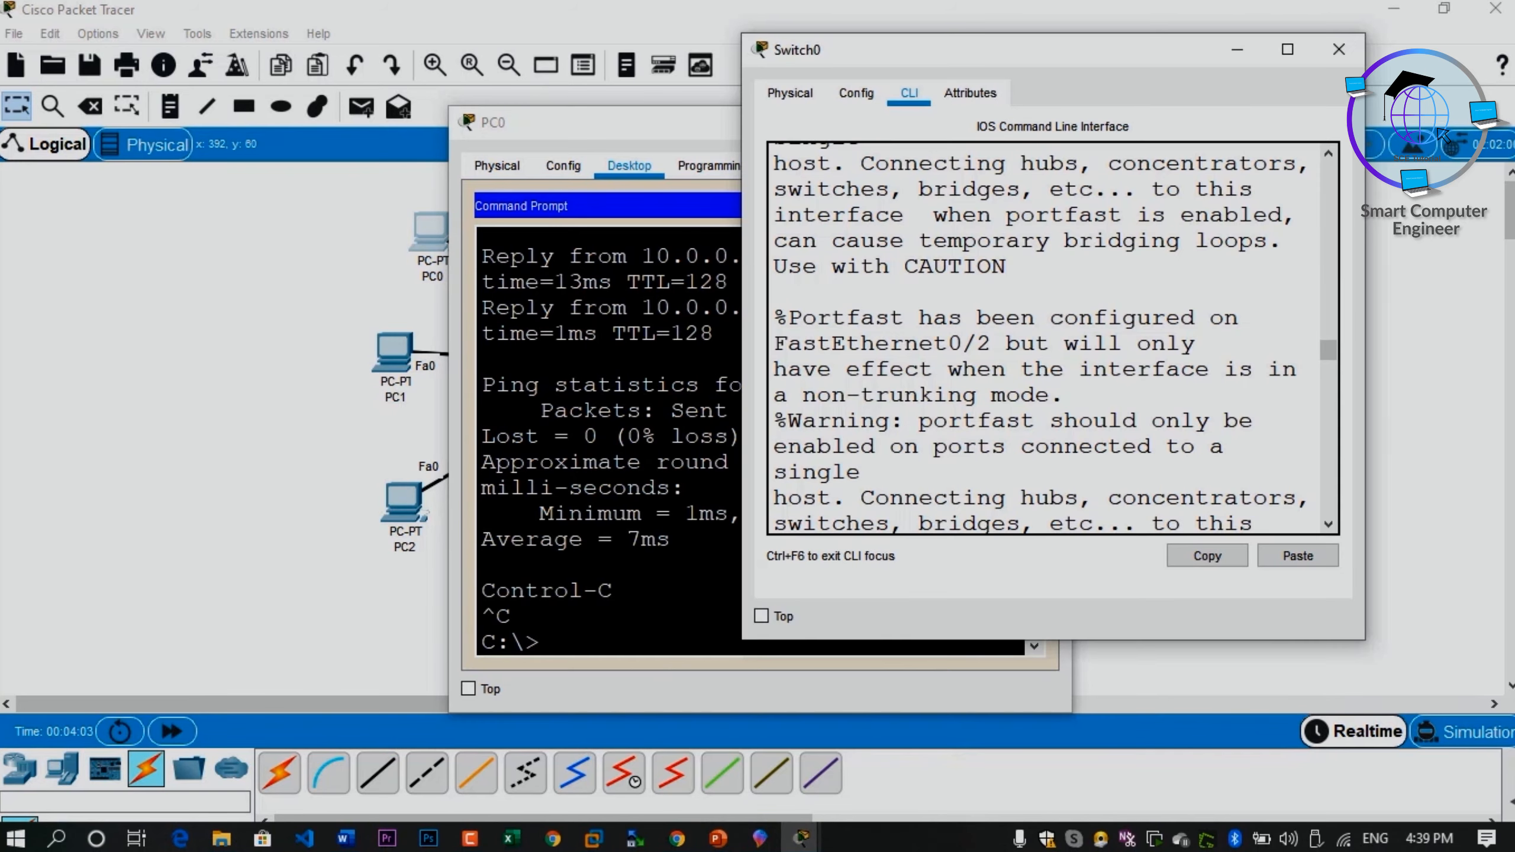
key("Return")
key("Return")
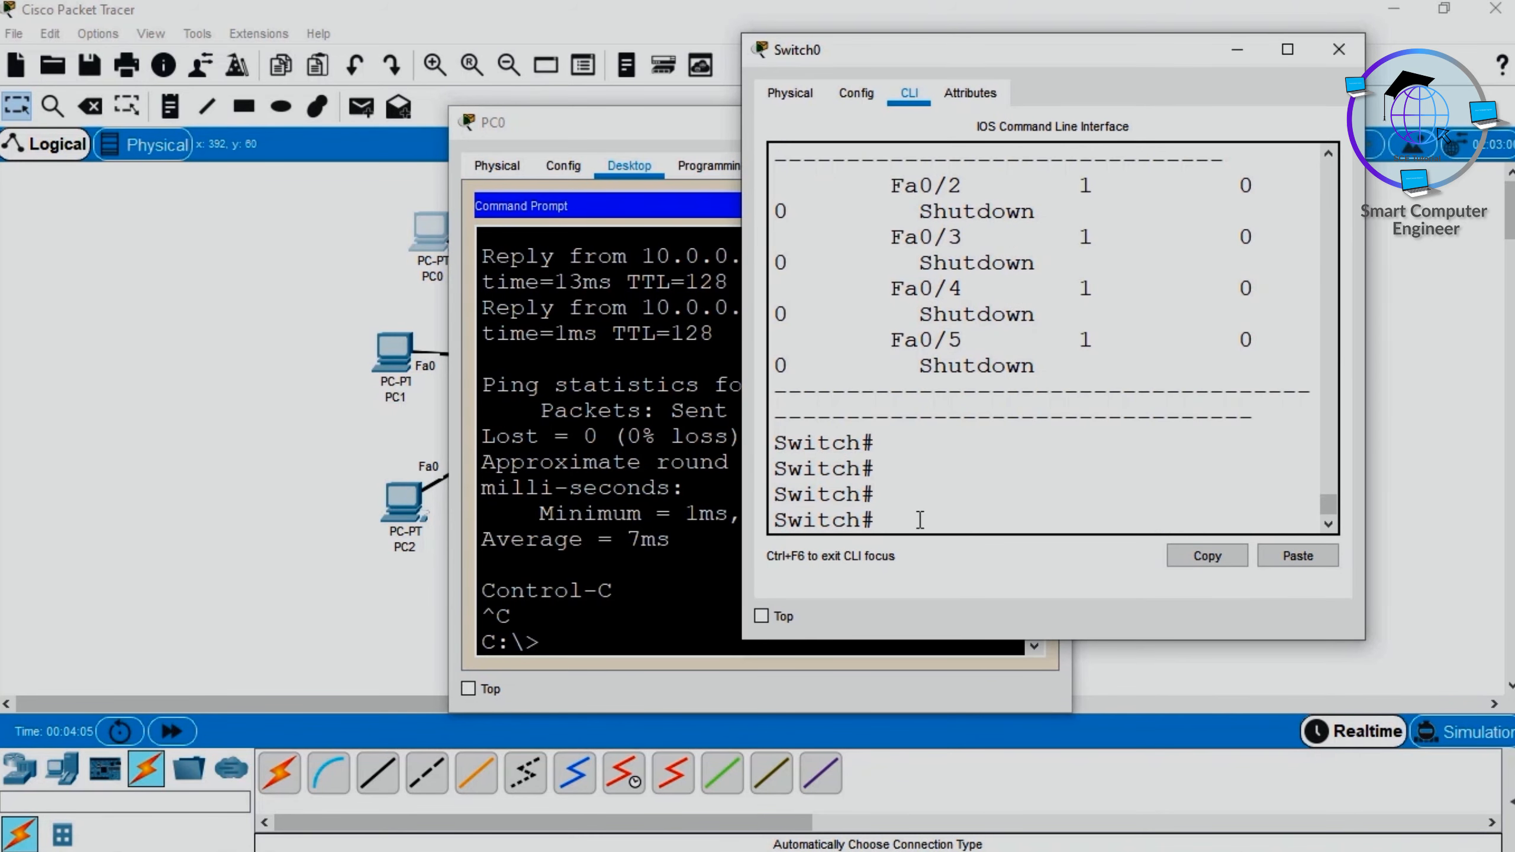
key("super+Up")
key("Up")
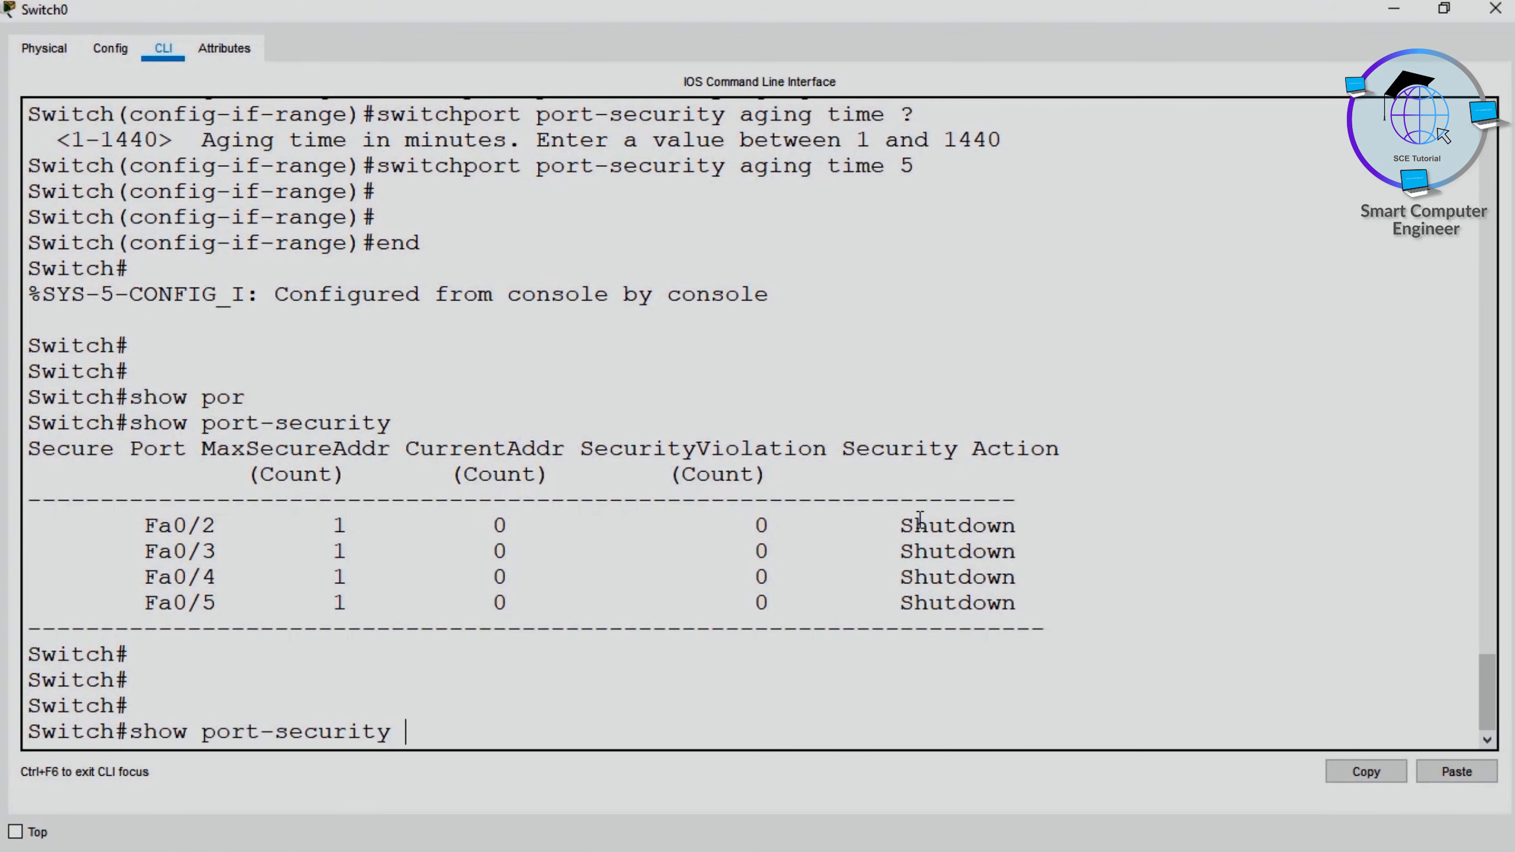
key("Return")
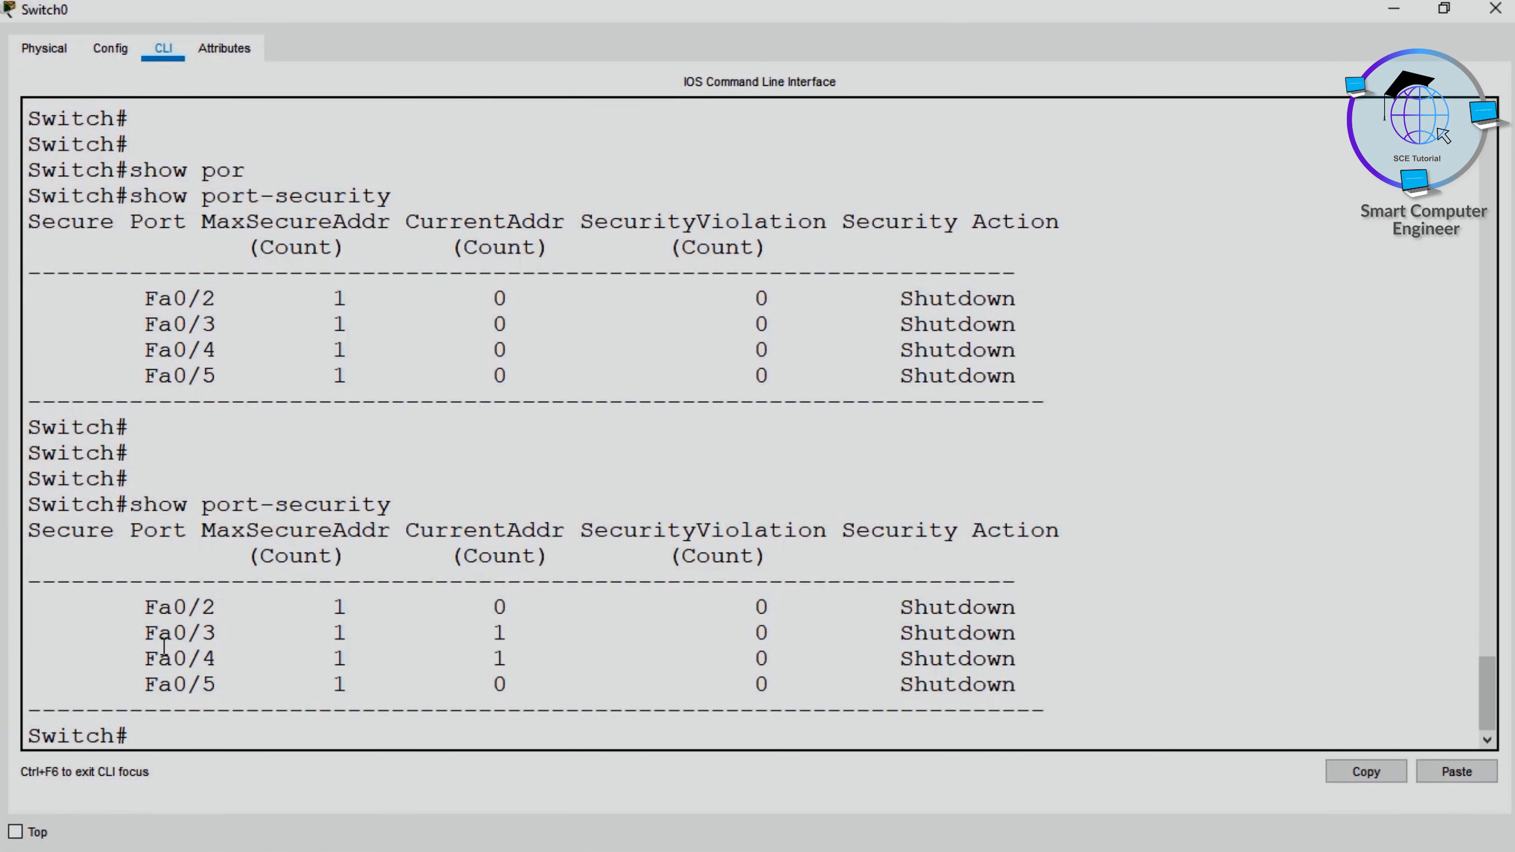
left_click_drag(143, 633, 529, 651)
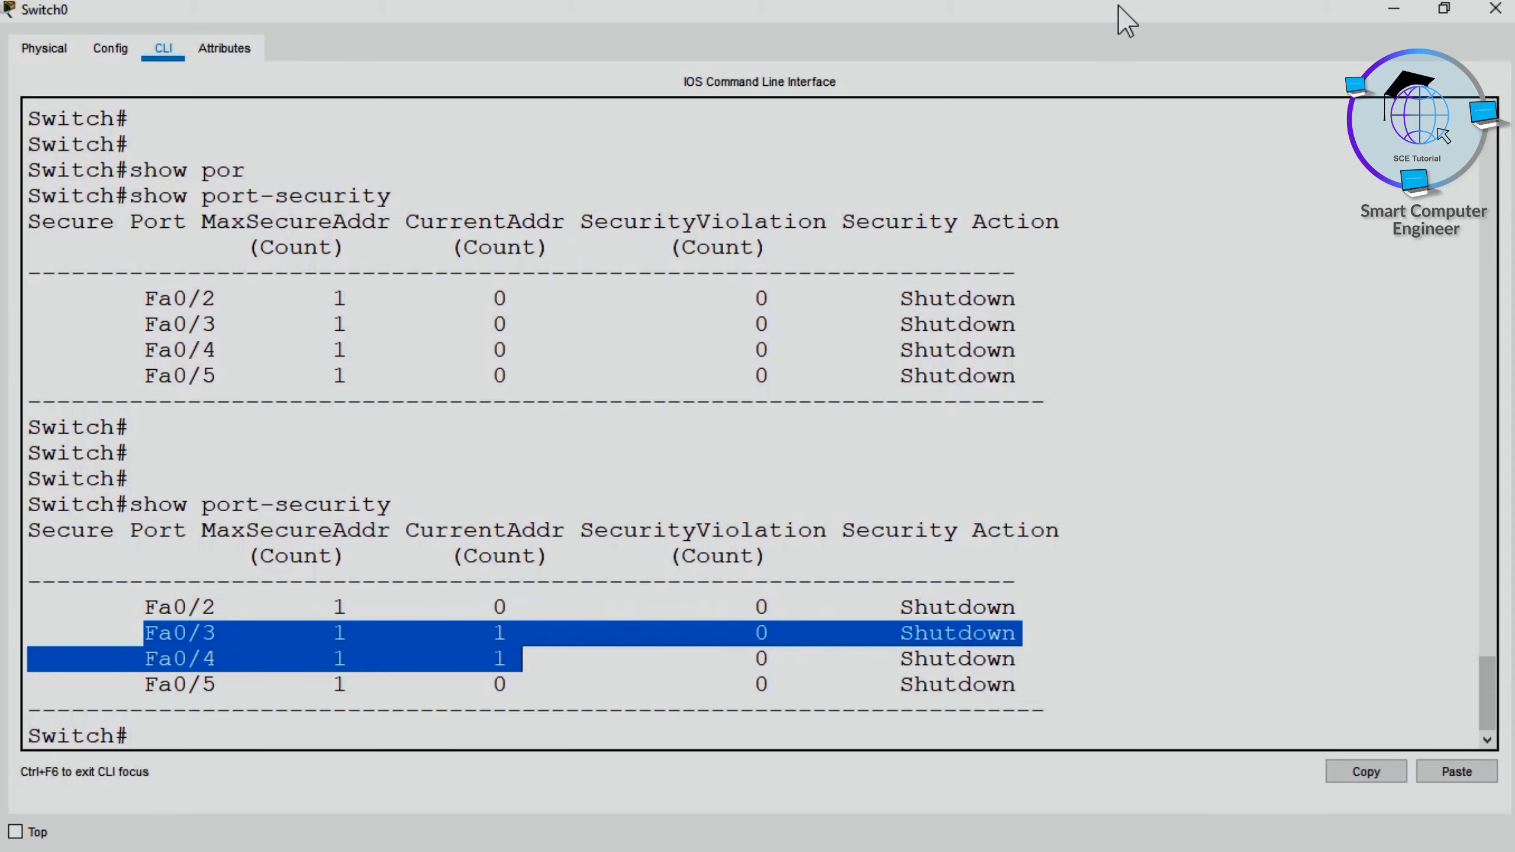
left_click_drag(1120, 6, 1296, 130)
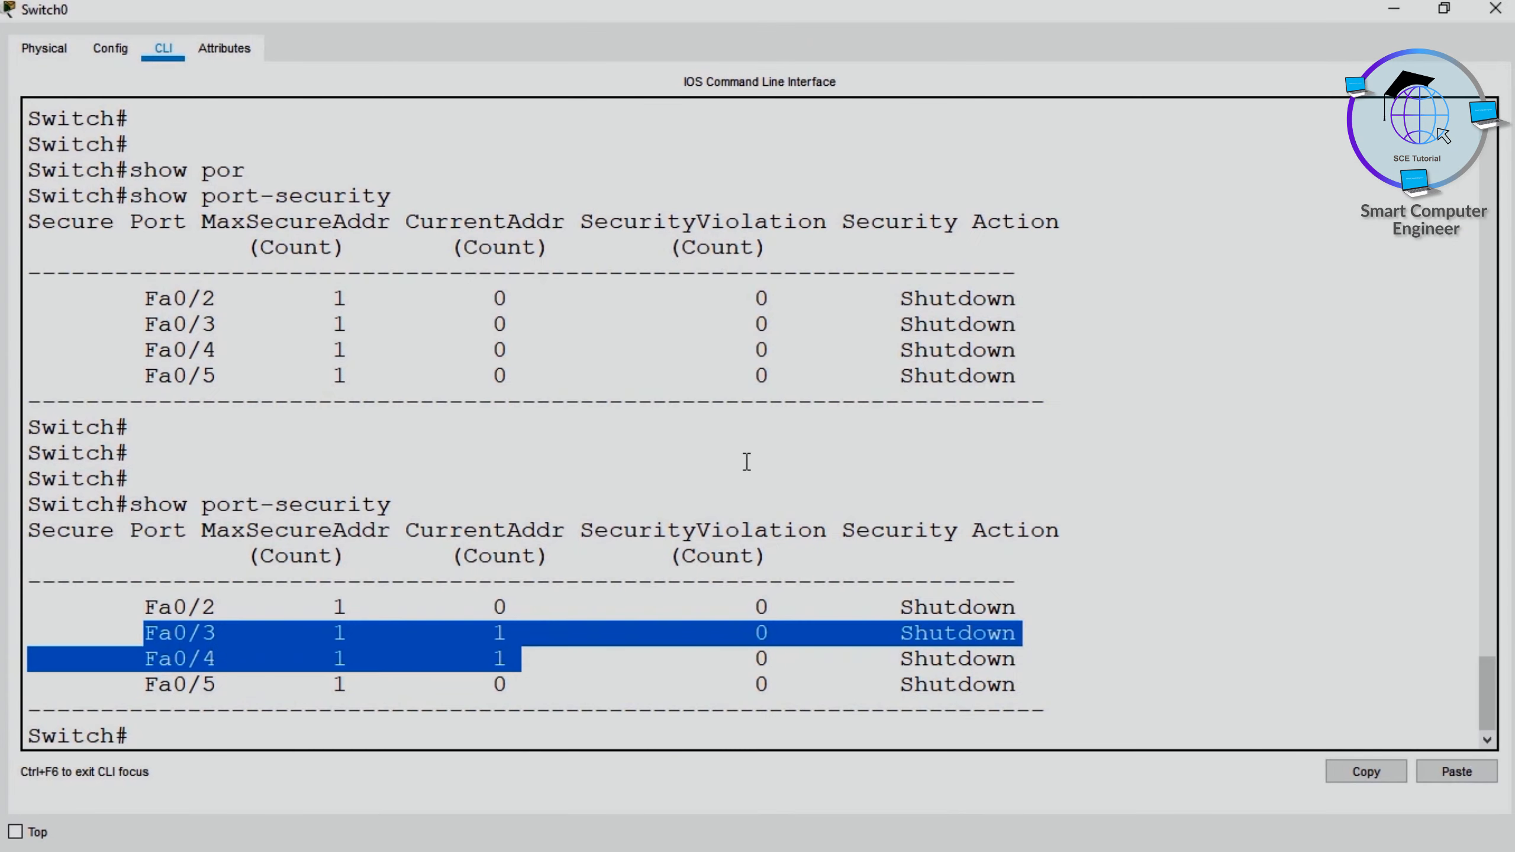
Run show interfaces status on Switch0 and examine the Fa0/3 and Fa0/4 rows
left_click(713, 493)
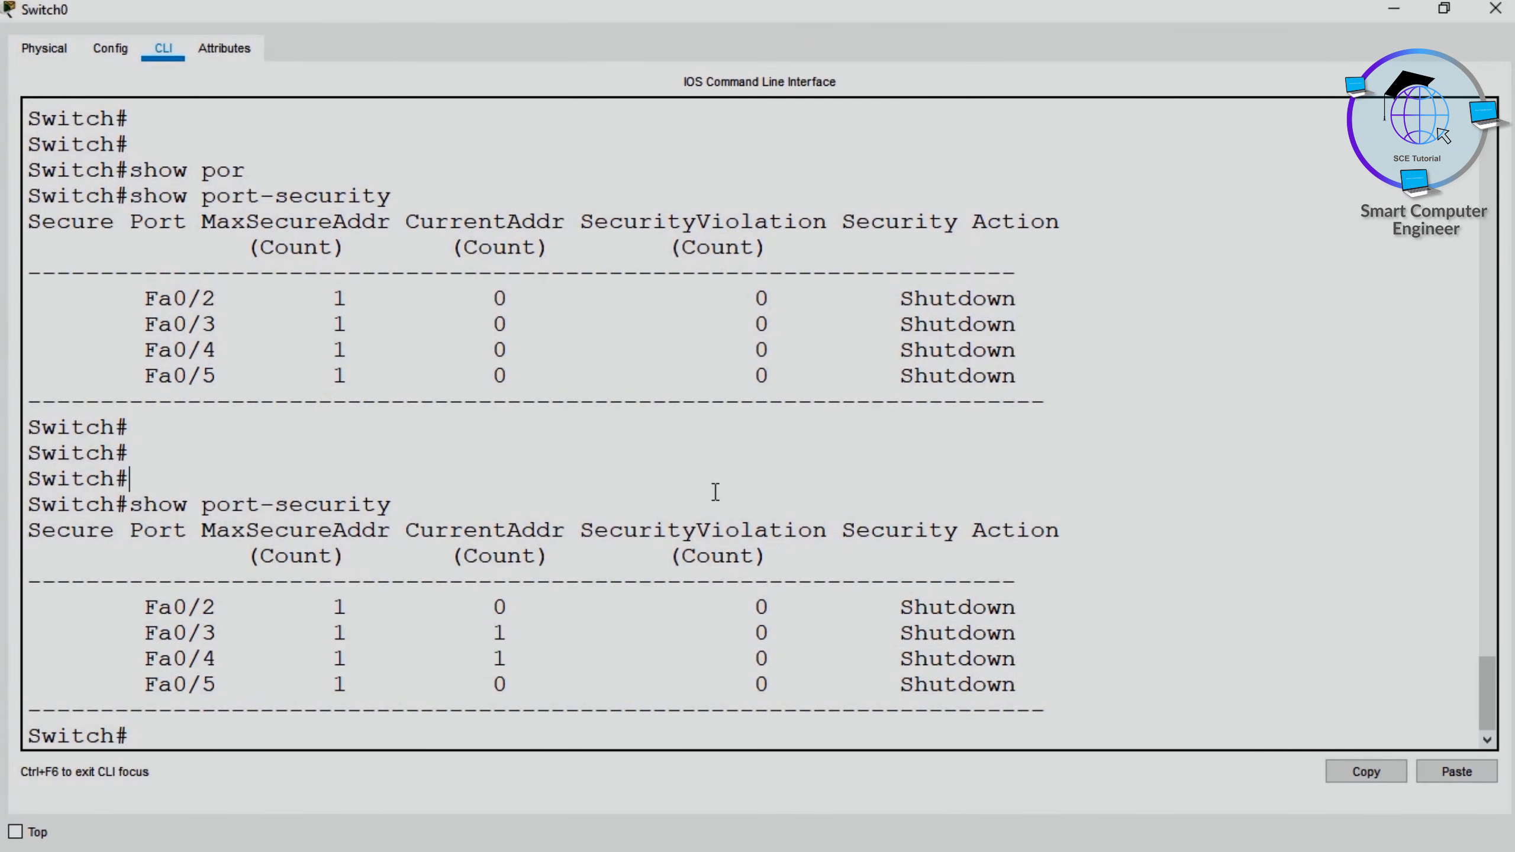
key("Return")
key("Return")
type("show ")
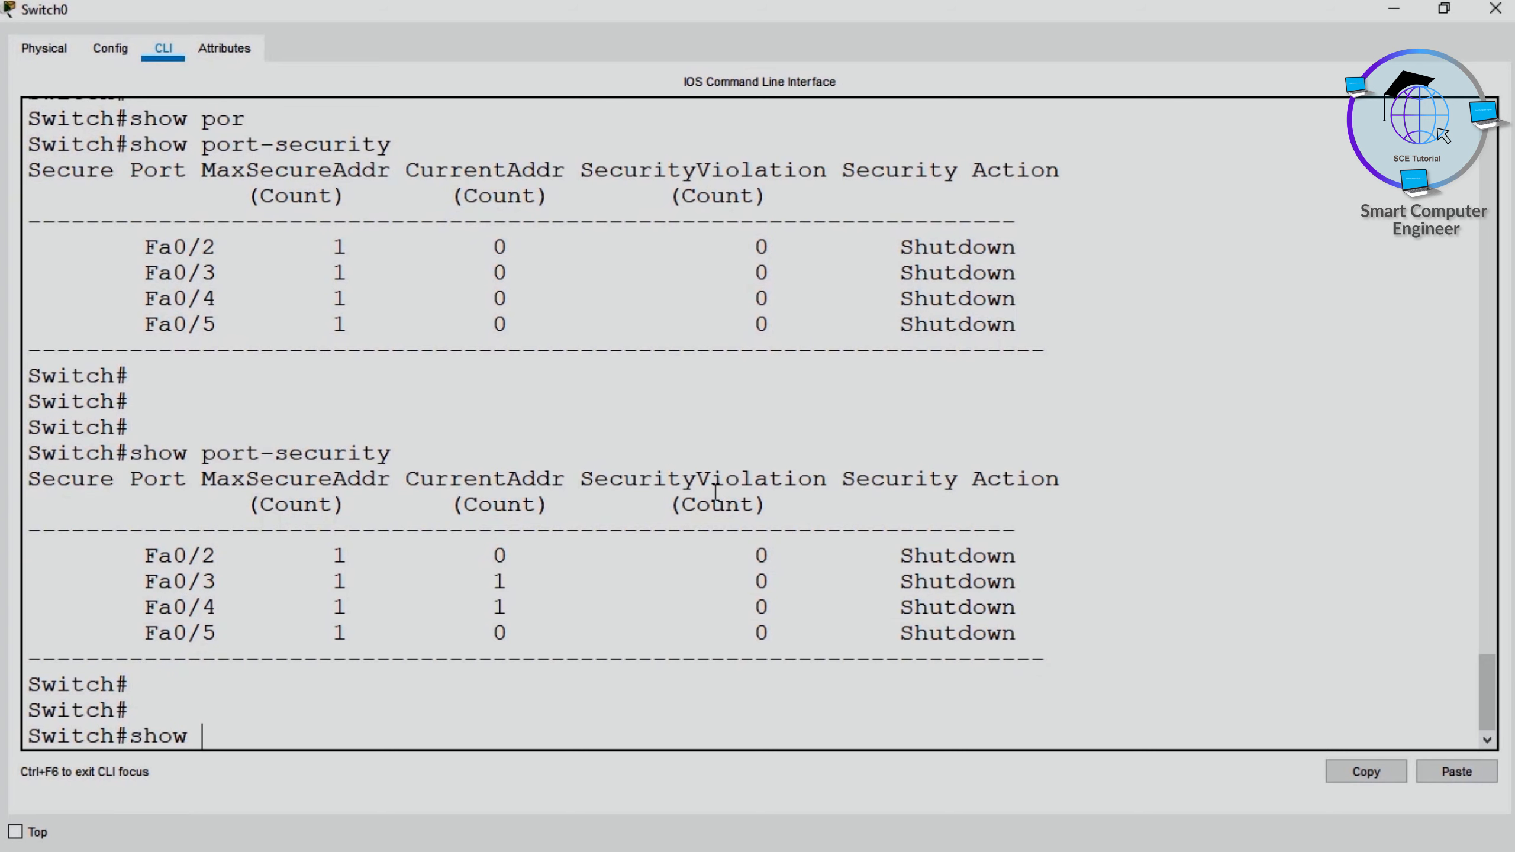
type("int")
key("Tab")
type("st")
key("Tab")
key("Return")
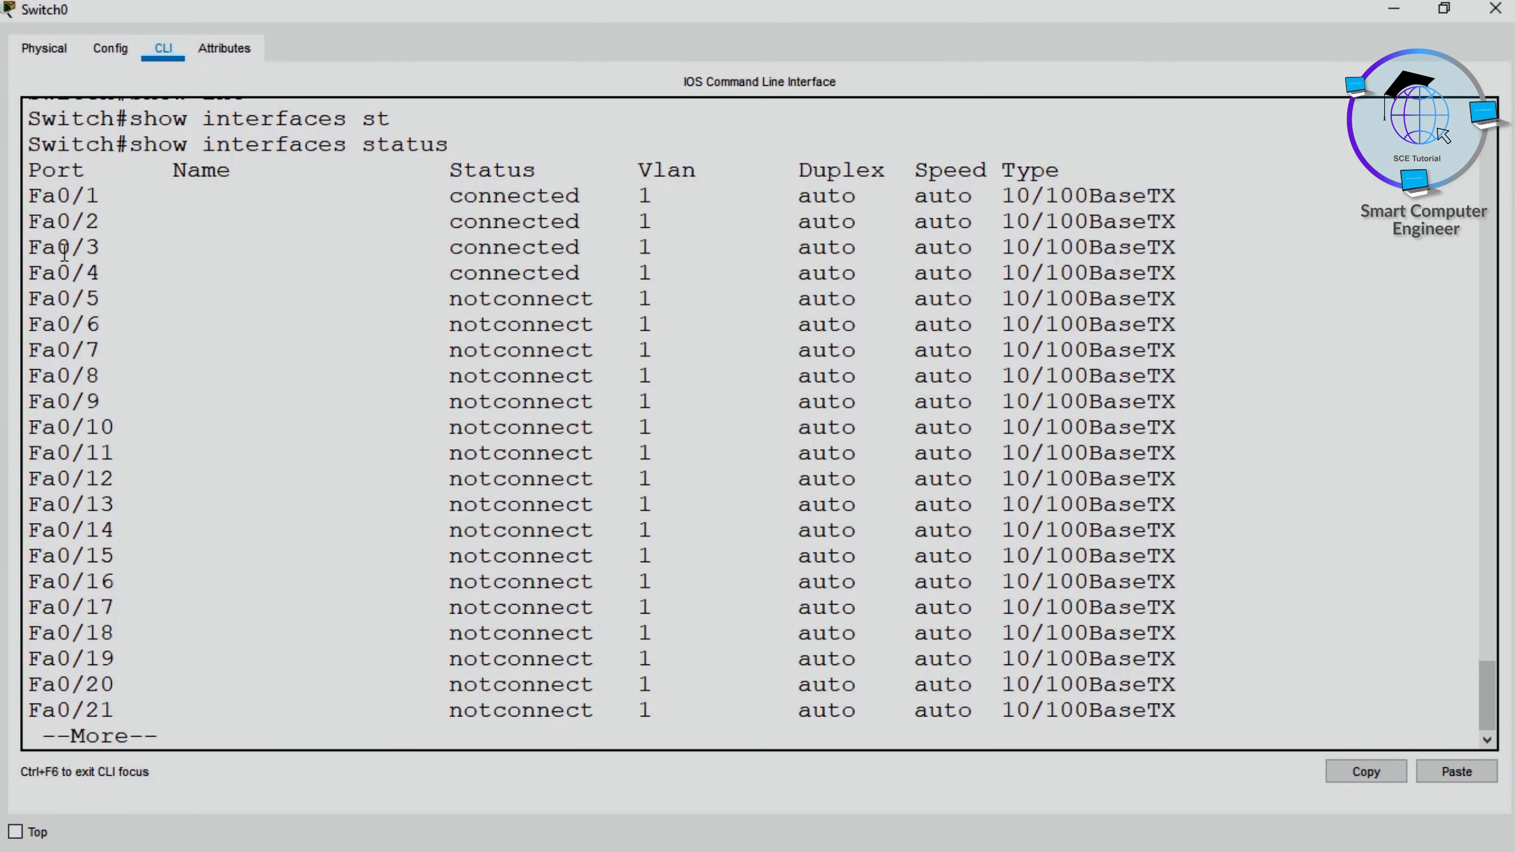
left_click_drag(28, 247, 645, 284)
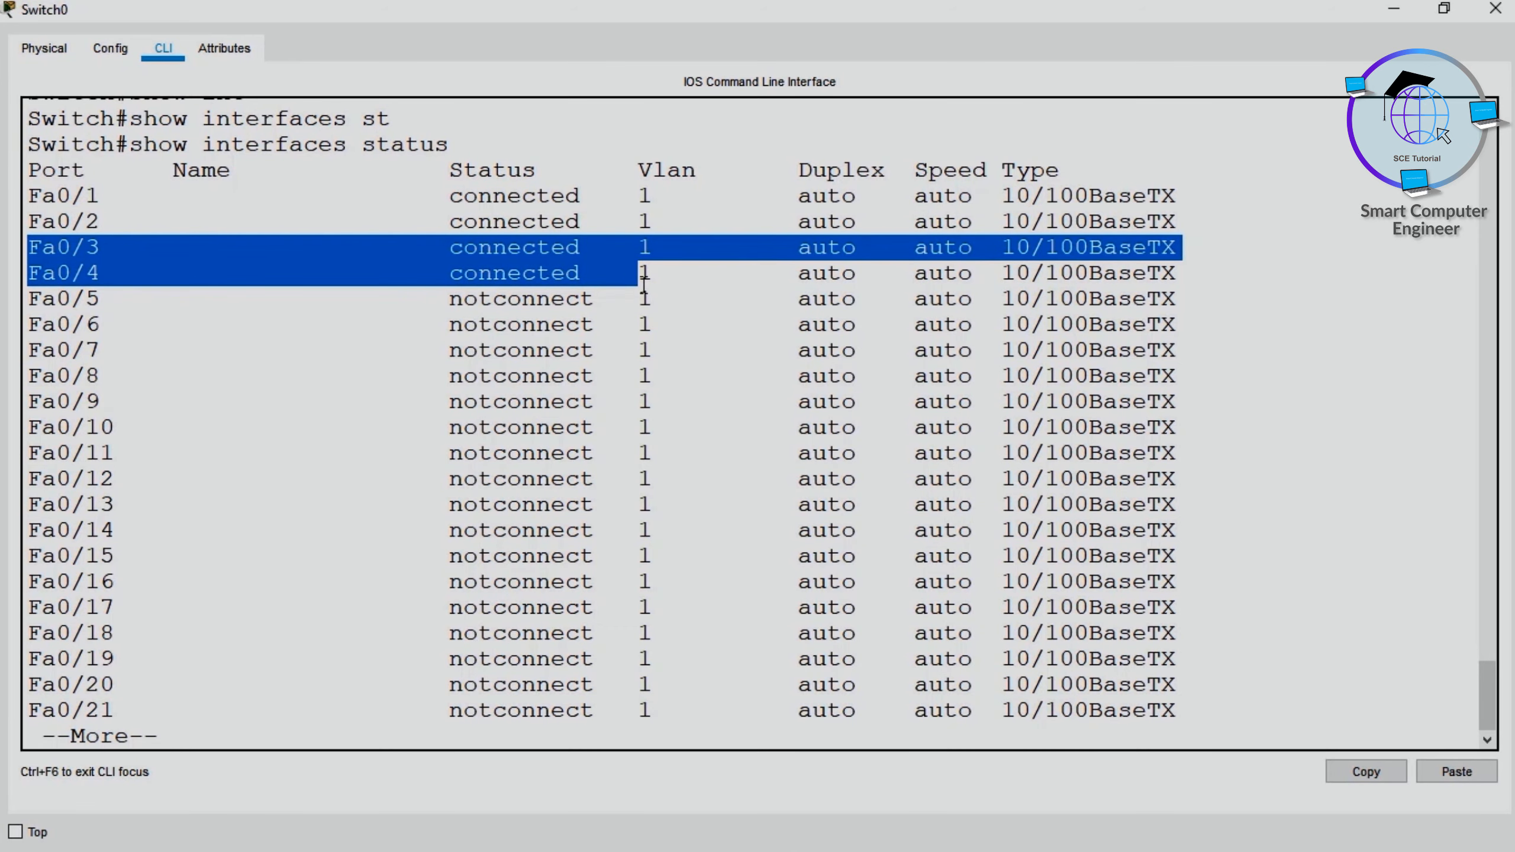
Uncover the topology and delete the cables connecting PC0 and PC1 to Switch0
left_click(1504, 10)
left_click(1057, 120)
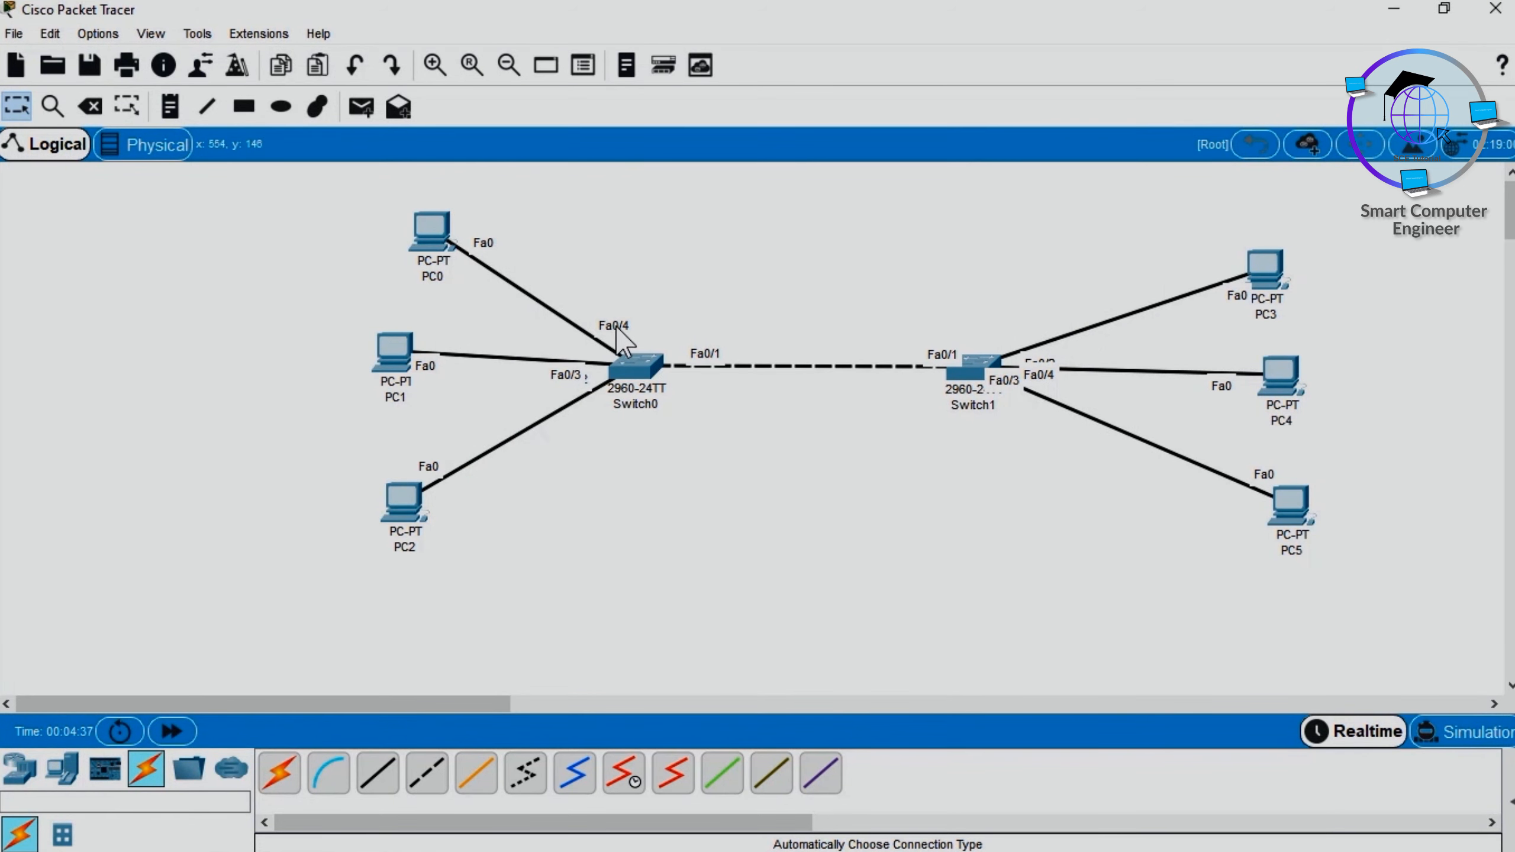
left_click(96, 108)
left_click(524, 289)
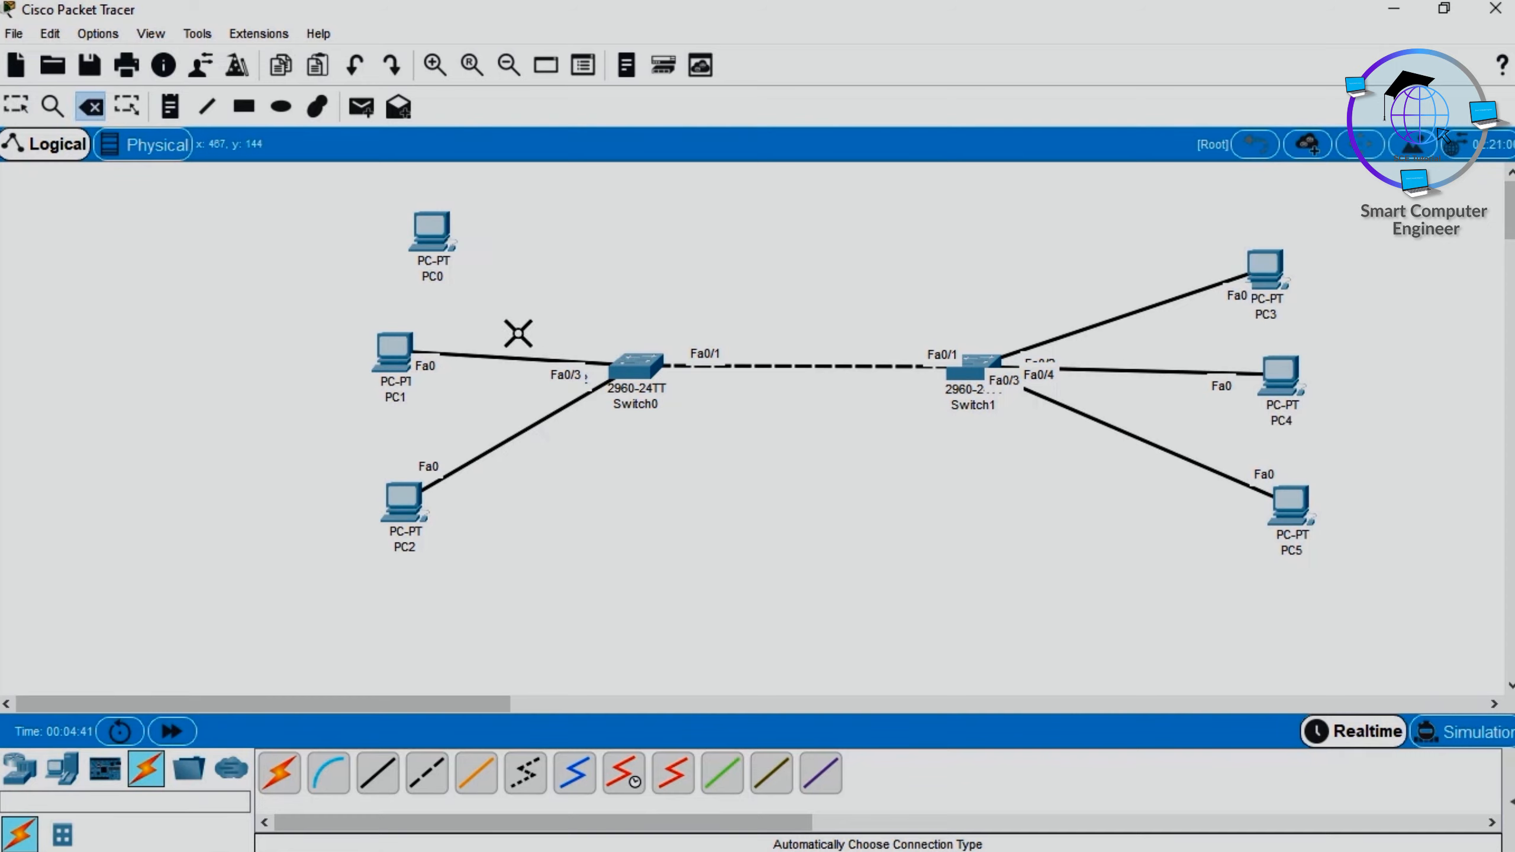
left_click(513, 357)
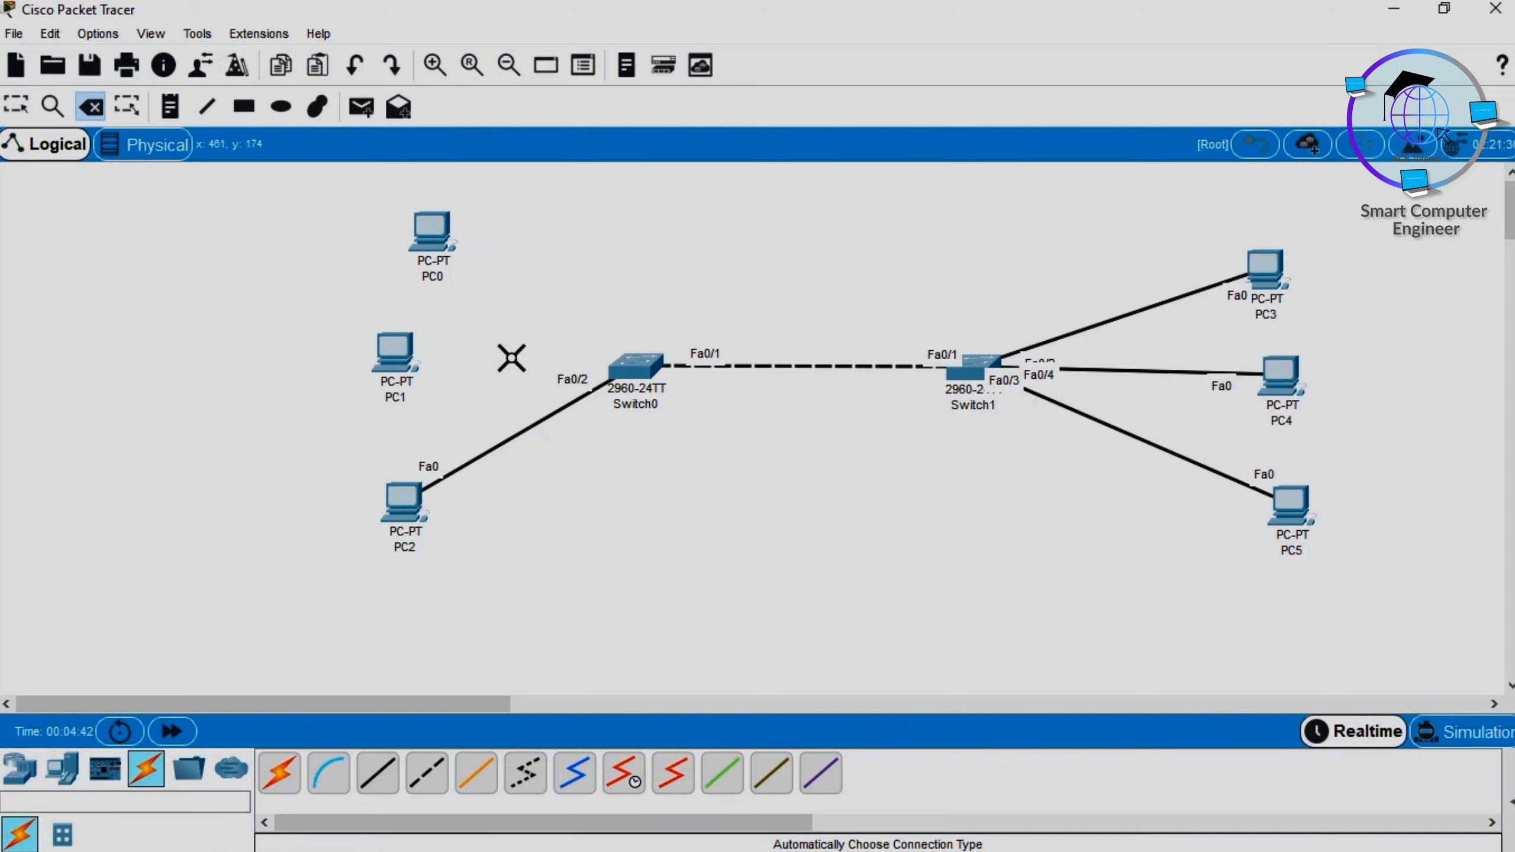
Connect PC0 to Switch0's FastEthernet0/3 port with a copper straight-through cable
left_click(279, 773)
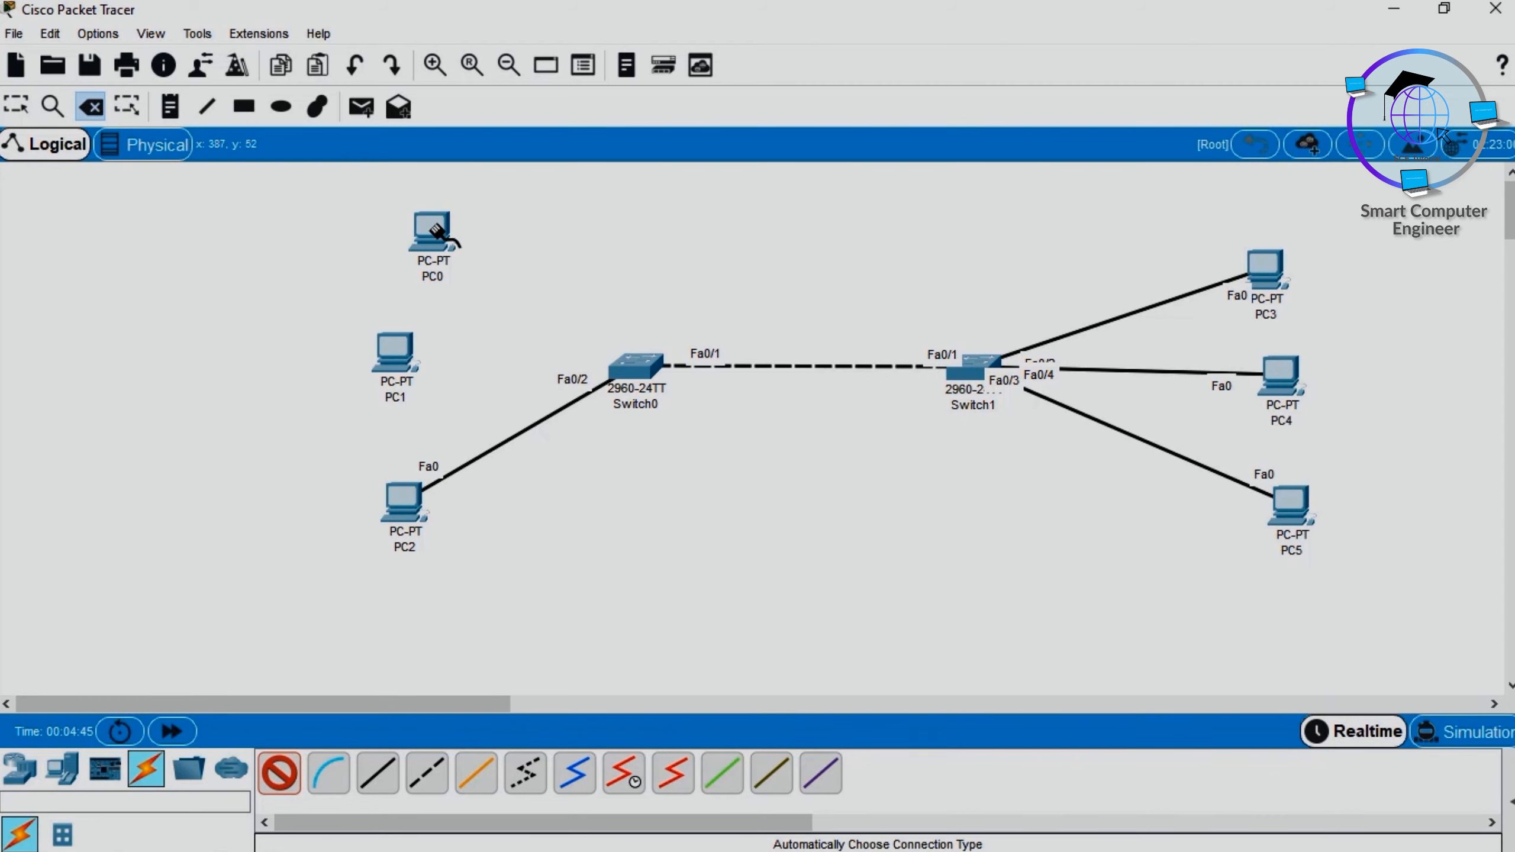
key("Escape")
left_click(377, 773)
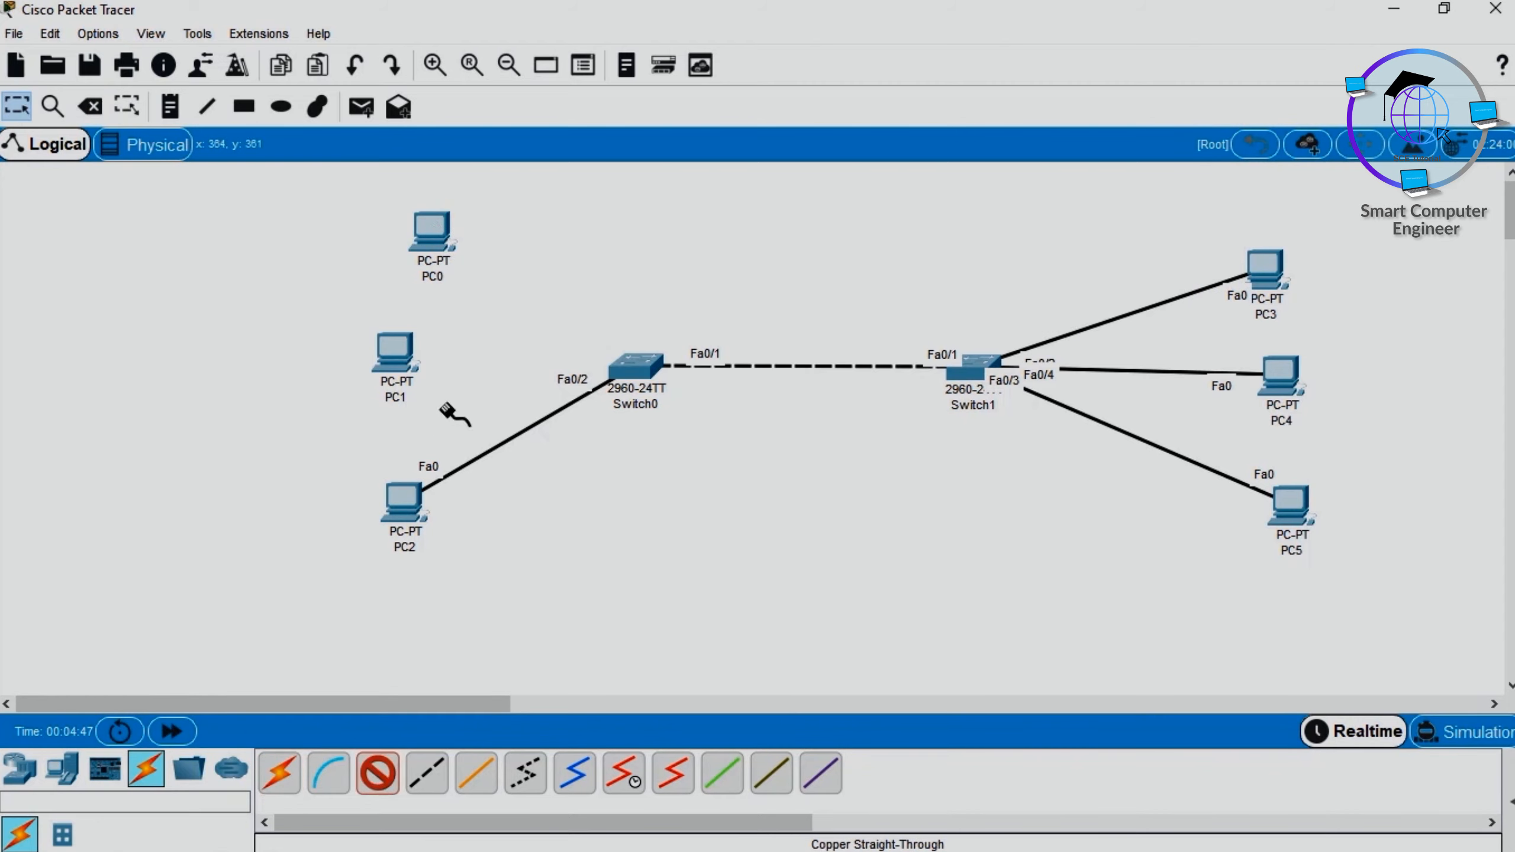
left_click(429, 233)
left_click(524, 309)
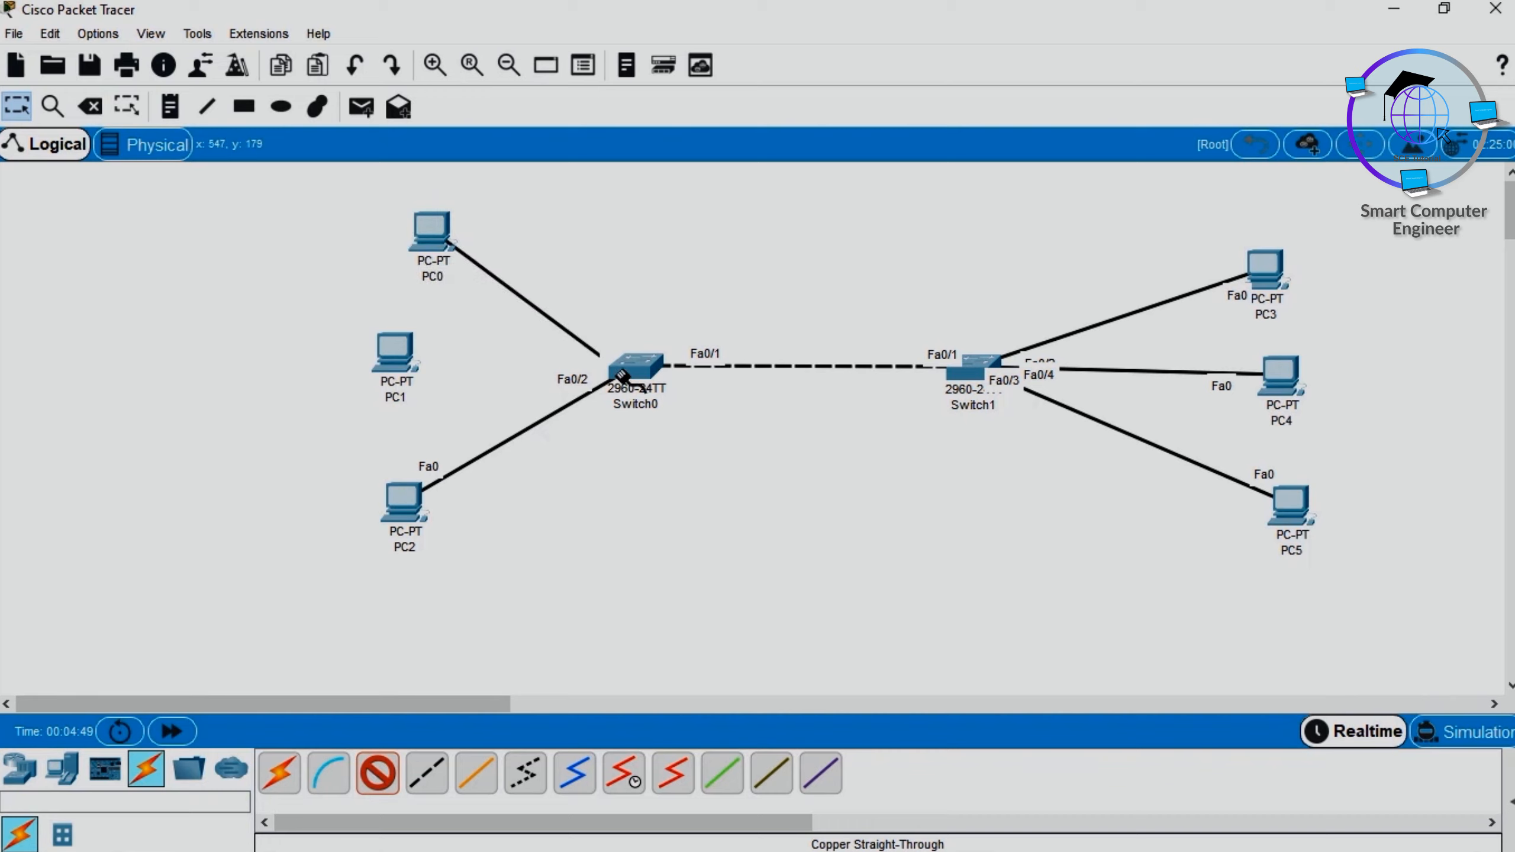
left_click(621, 375)
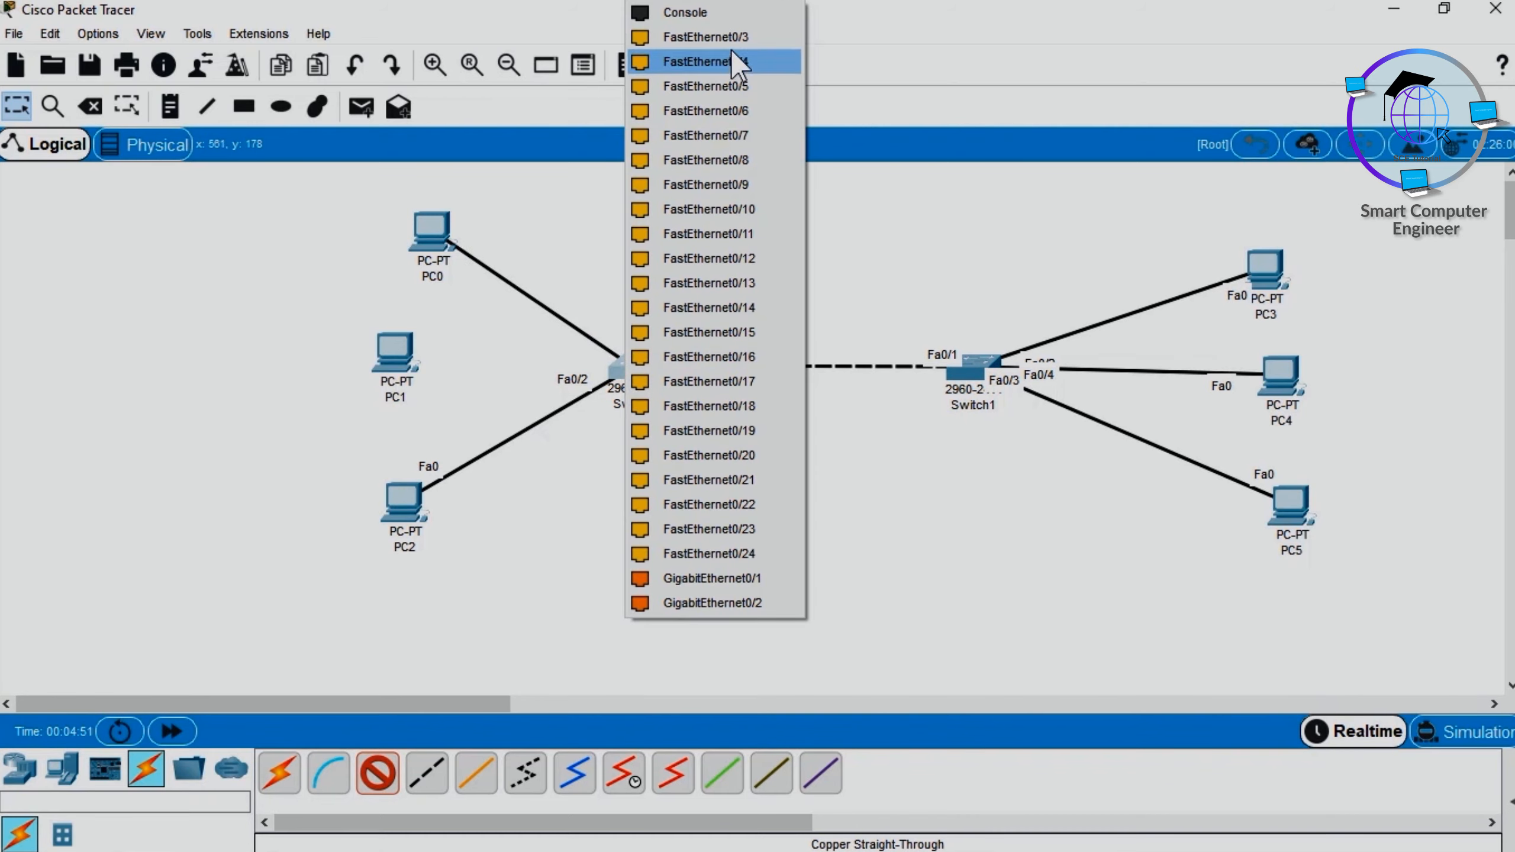
left_click(715, 37)
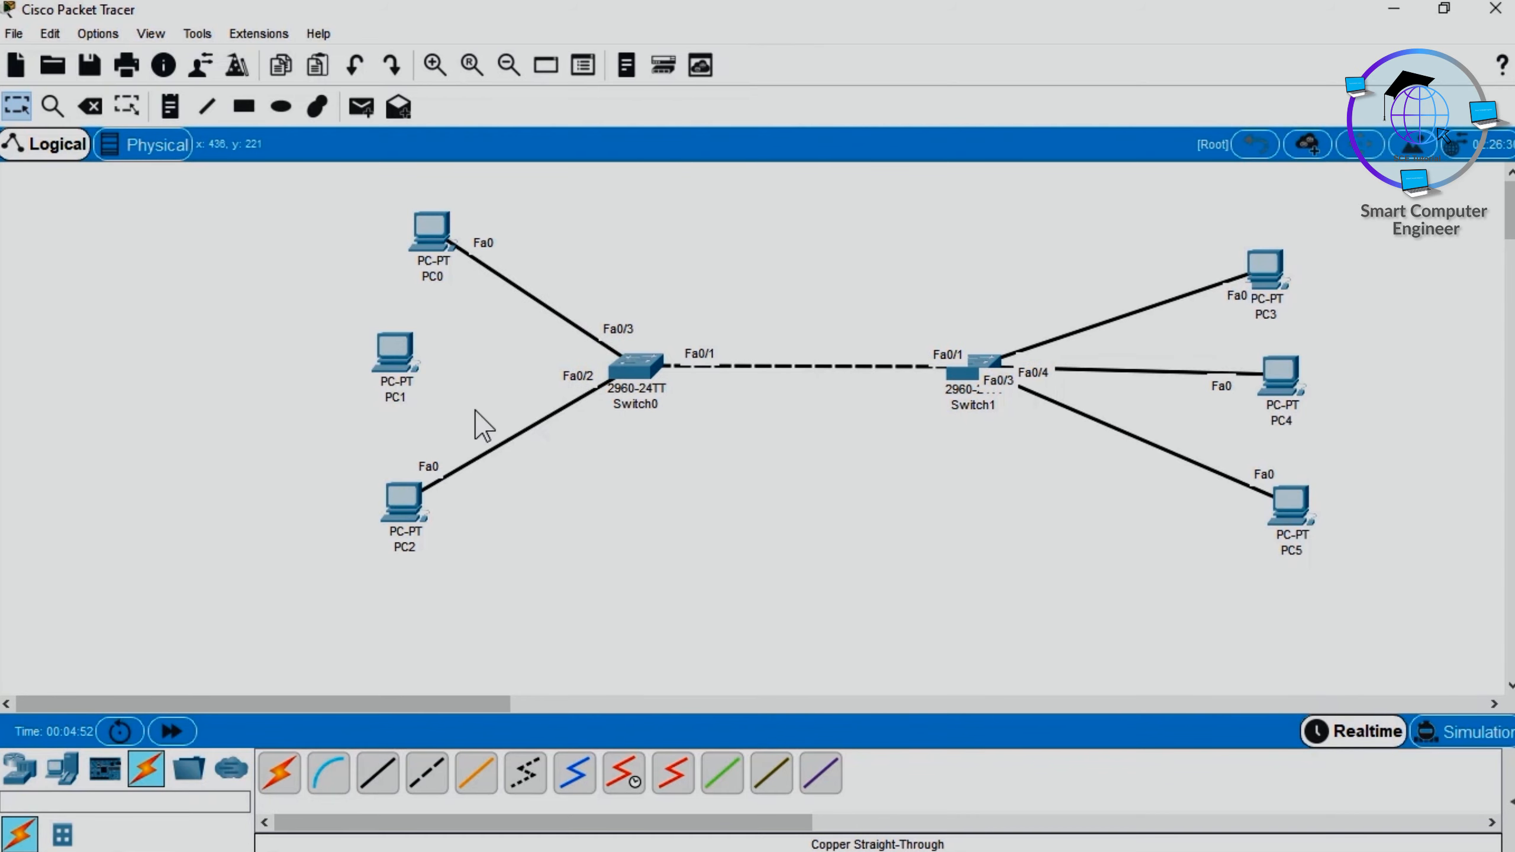
Connect PC1's FastEthernet0 to Switch0's FastEthernet0/4 port with a copper straight-through cable
left_click(378, 774)
left_click(393, 355)
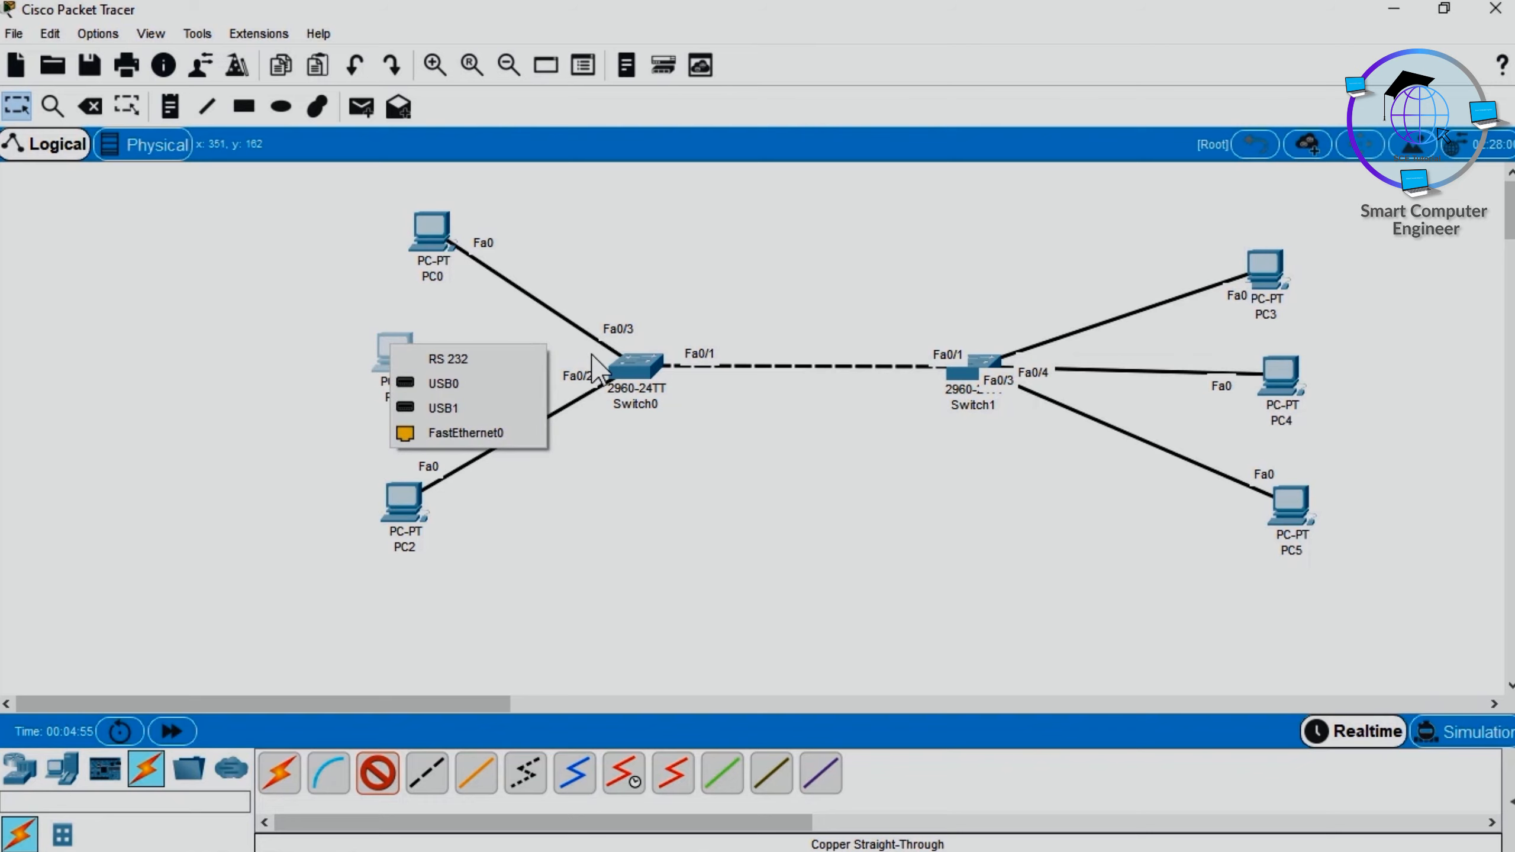
left_click(498, 433)
left_click(633, 367)
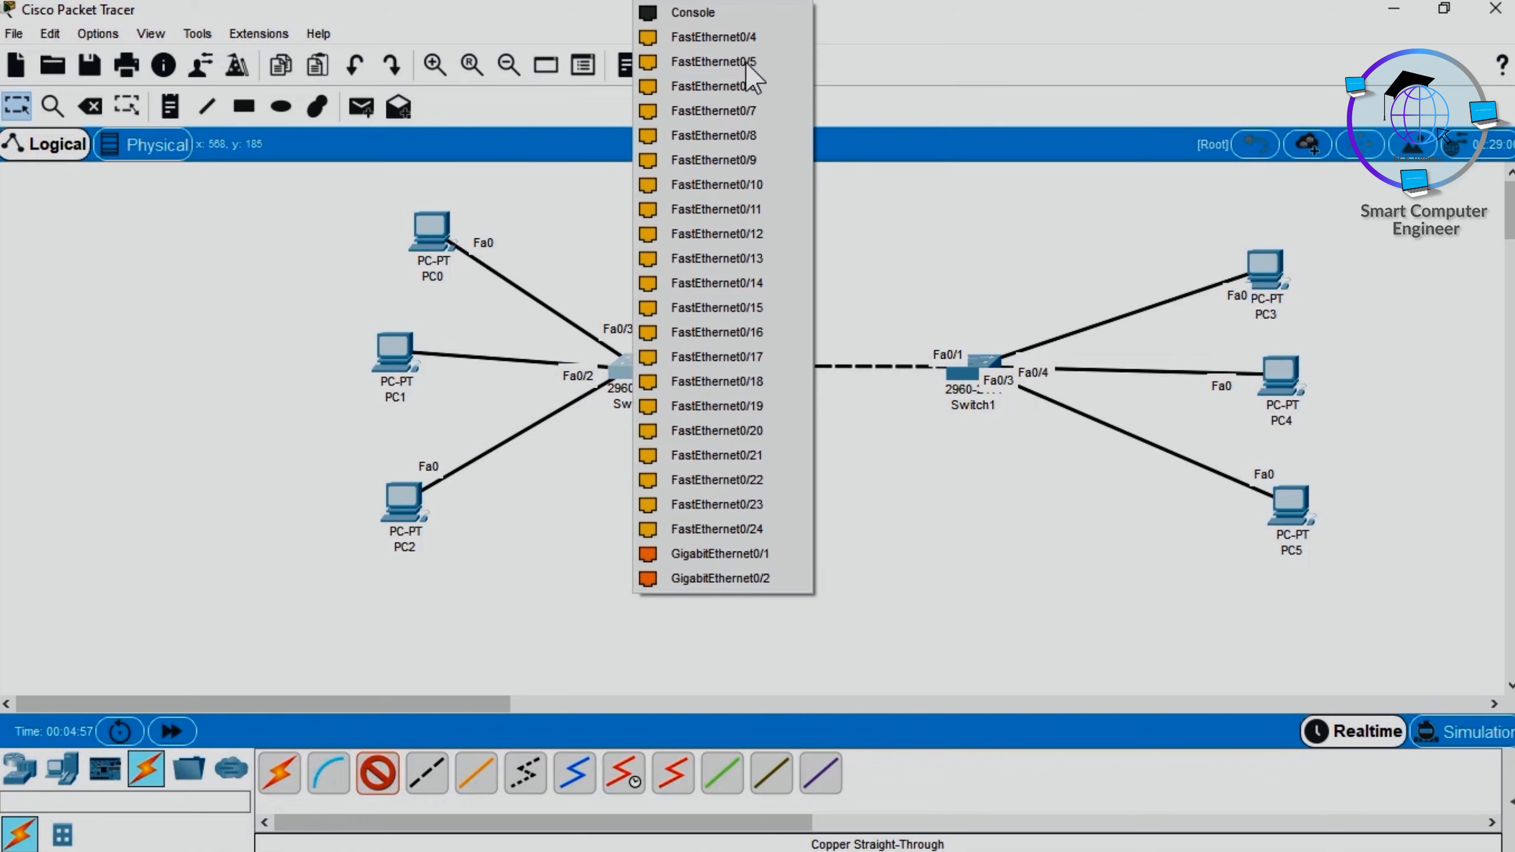
left_click(715, 37)
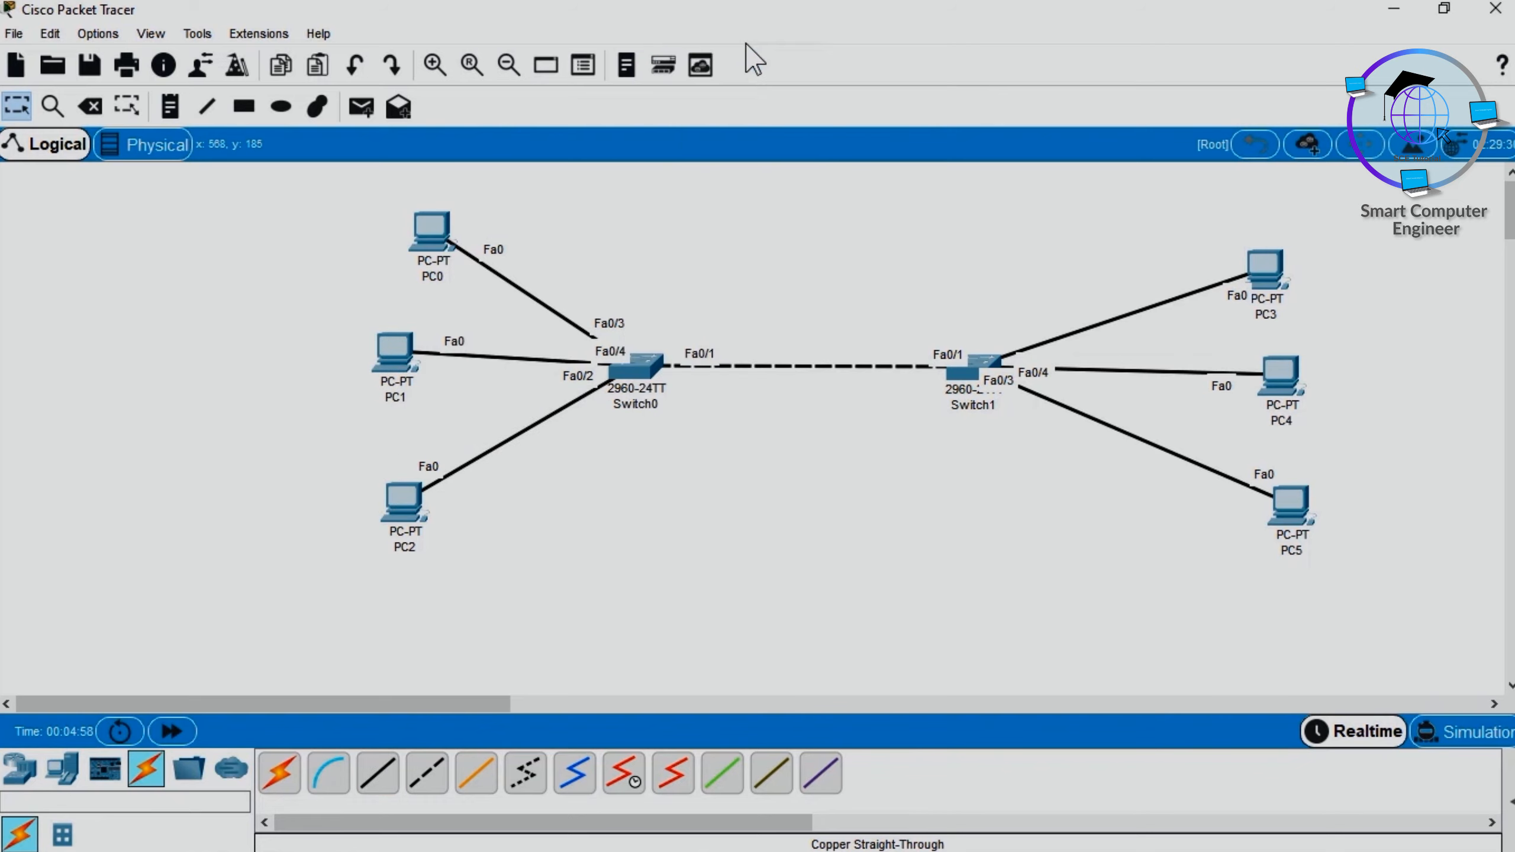
Reopen Switch0's command line in a maximized window and page through the pending interface listing back to the prompt
left_click(647, 372)
key("Return")
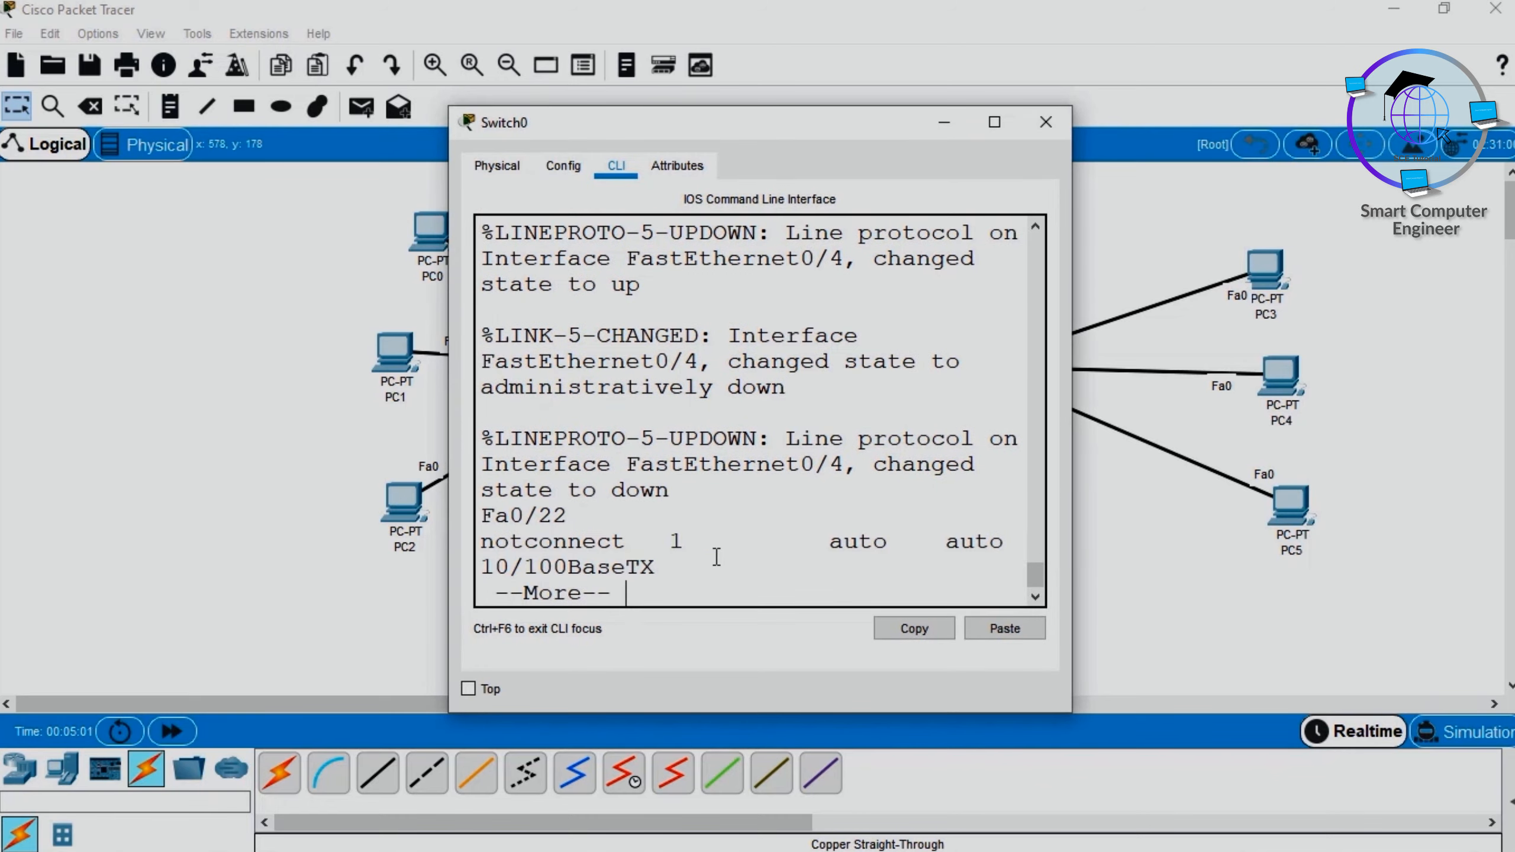
key("super+Up")
key("Return")
key("Return")
key("Return")
key("Return")
key("Return")
key("Return")
key("Return")
key("Return")
key("Return")
key("Return")
key("Return")
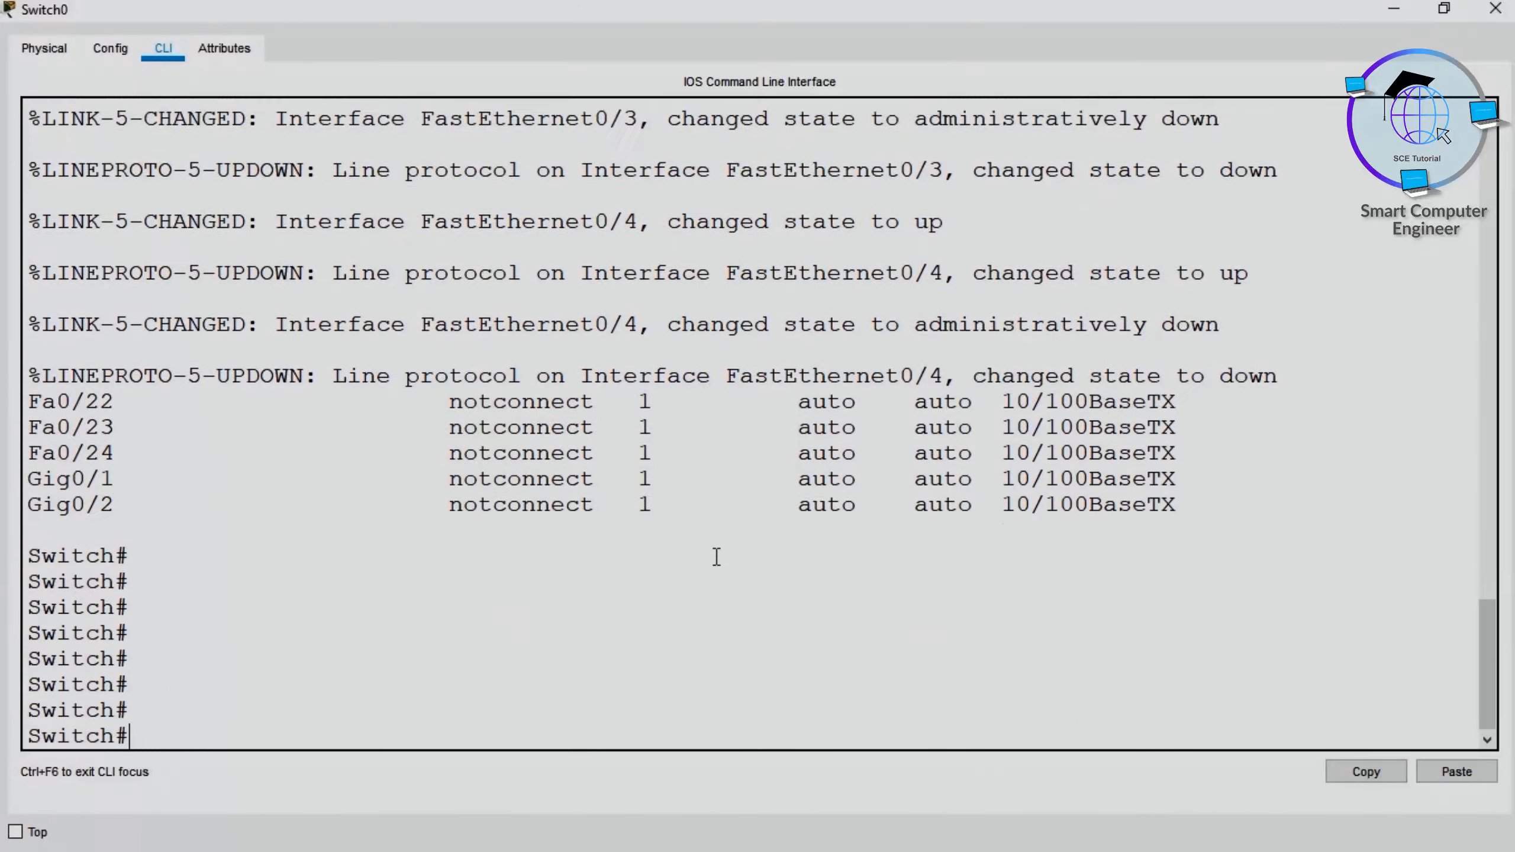
Rerun show interfaces status on Switch0 and examine the status of the swapped ports Fa0/3 and Fa0/4
key("Return")
type("show in")
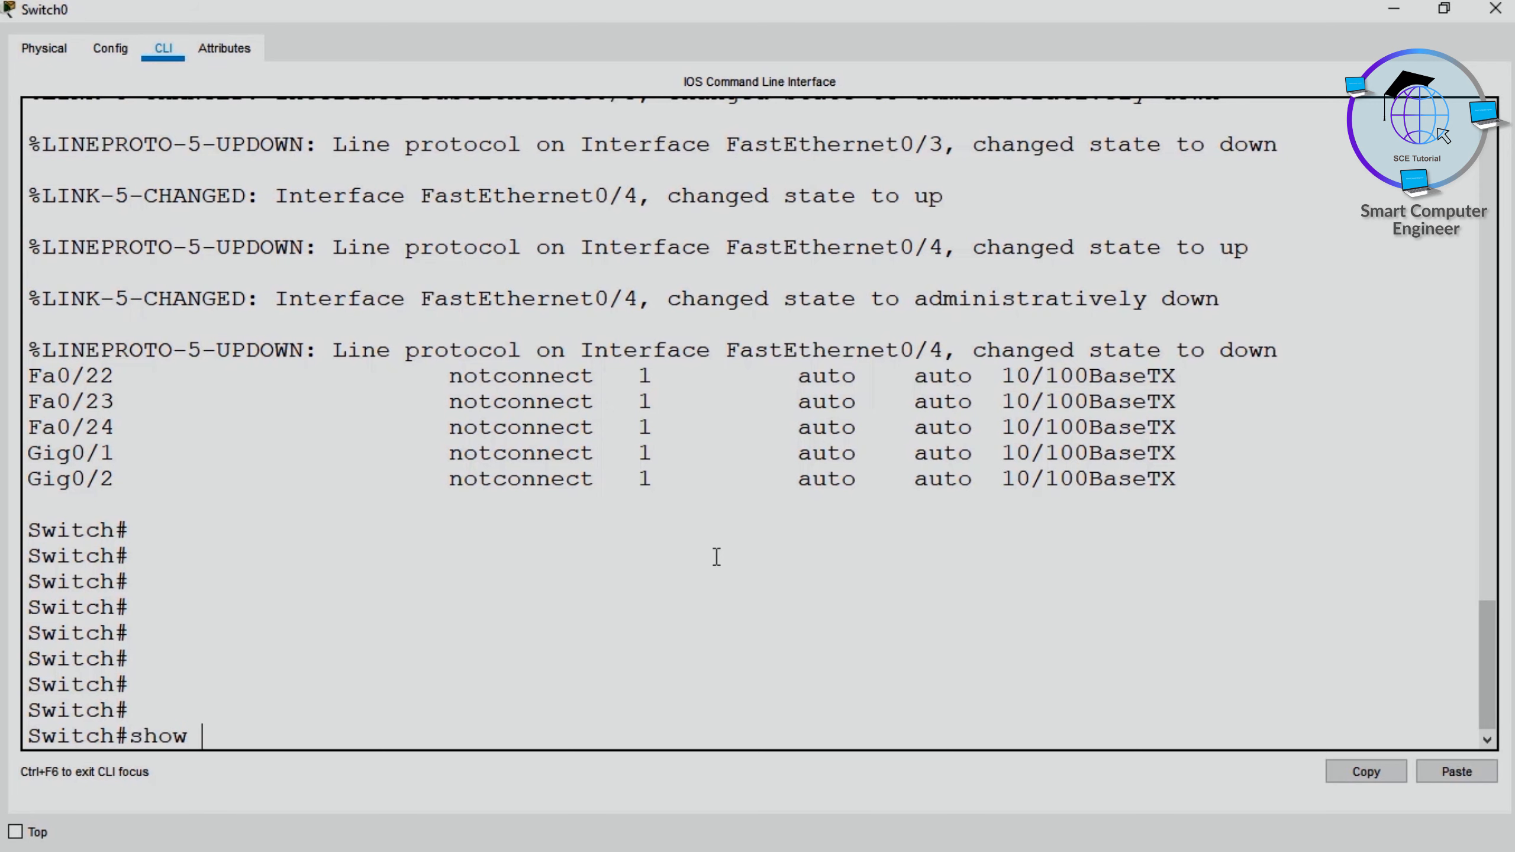
key("Tab")
type("st")
key("Tab")
key("Return")
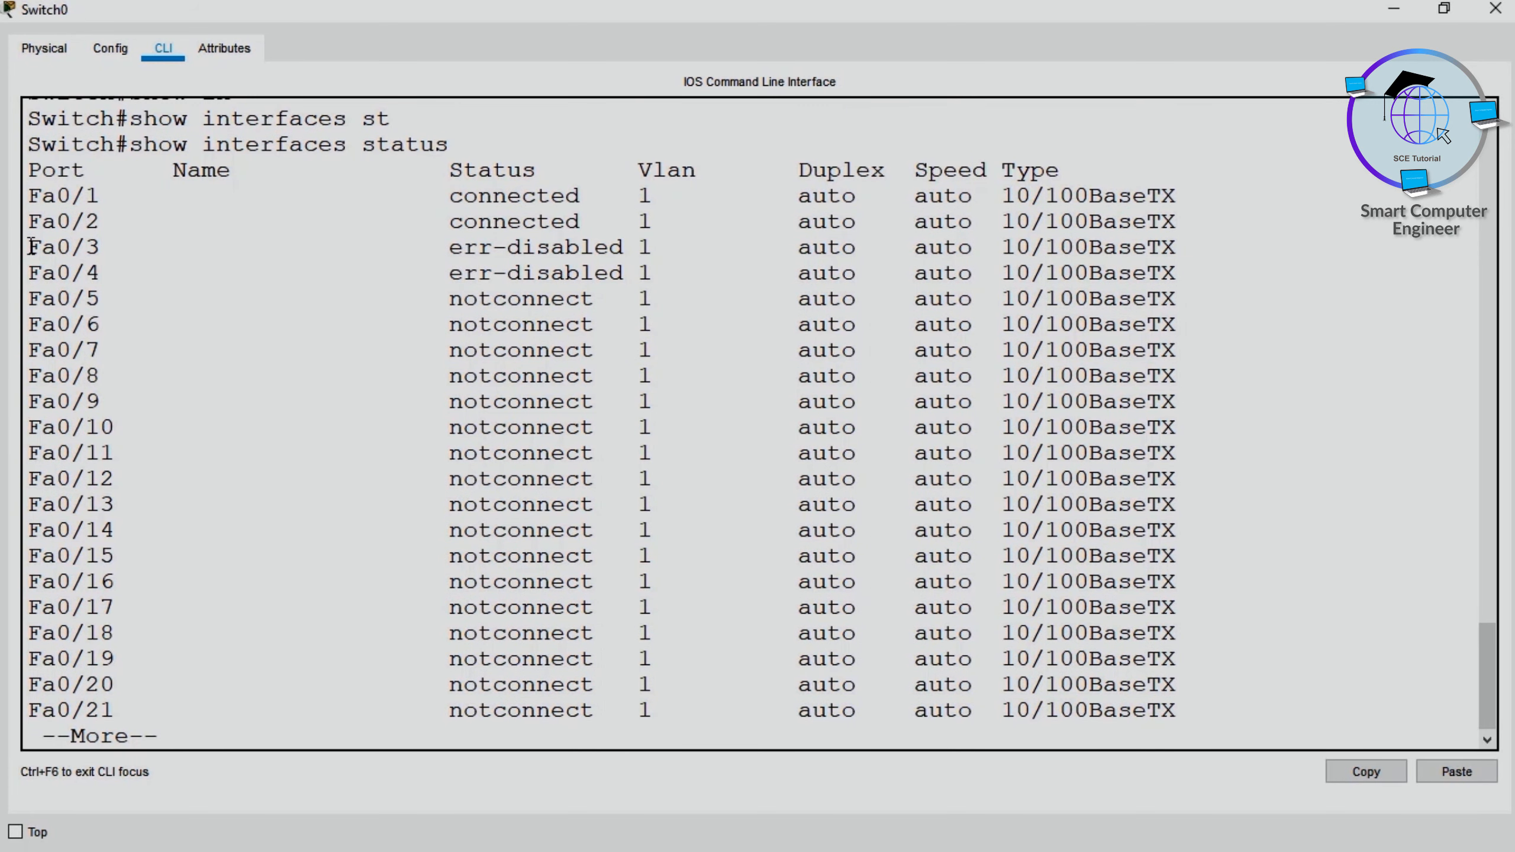
left_click_drag(31, 246, 683, 278)
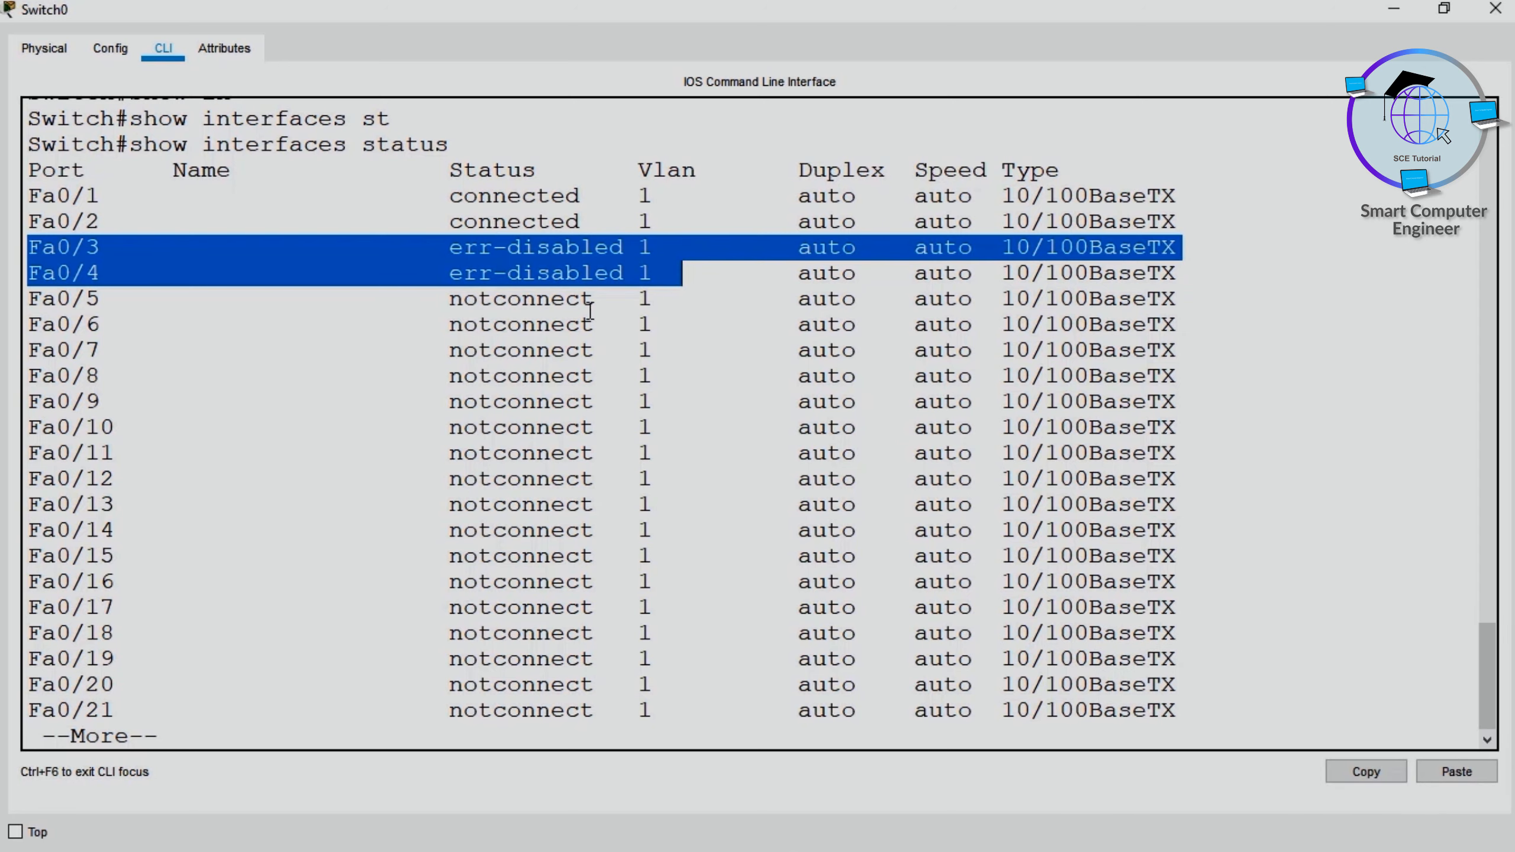
left_click(543, 248)
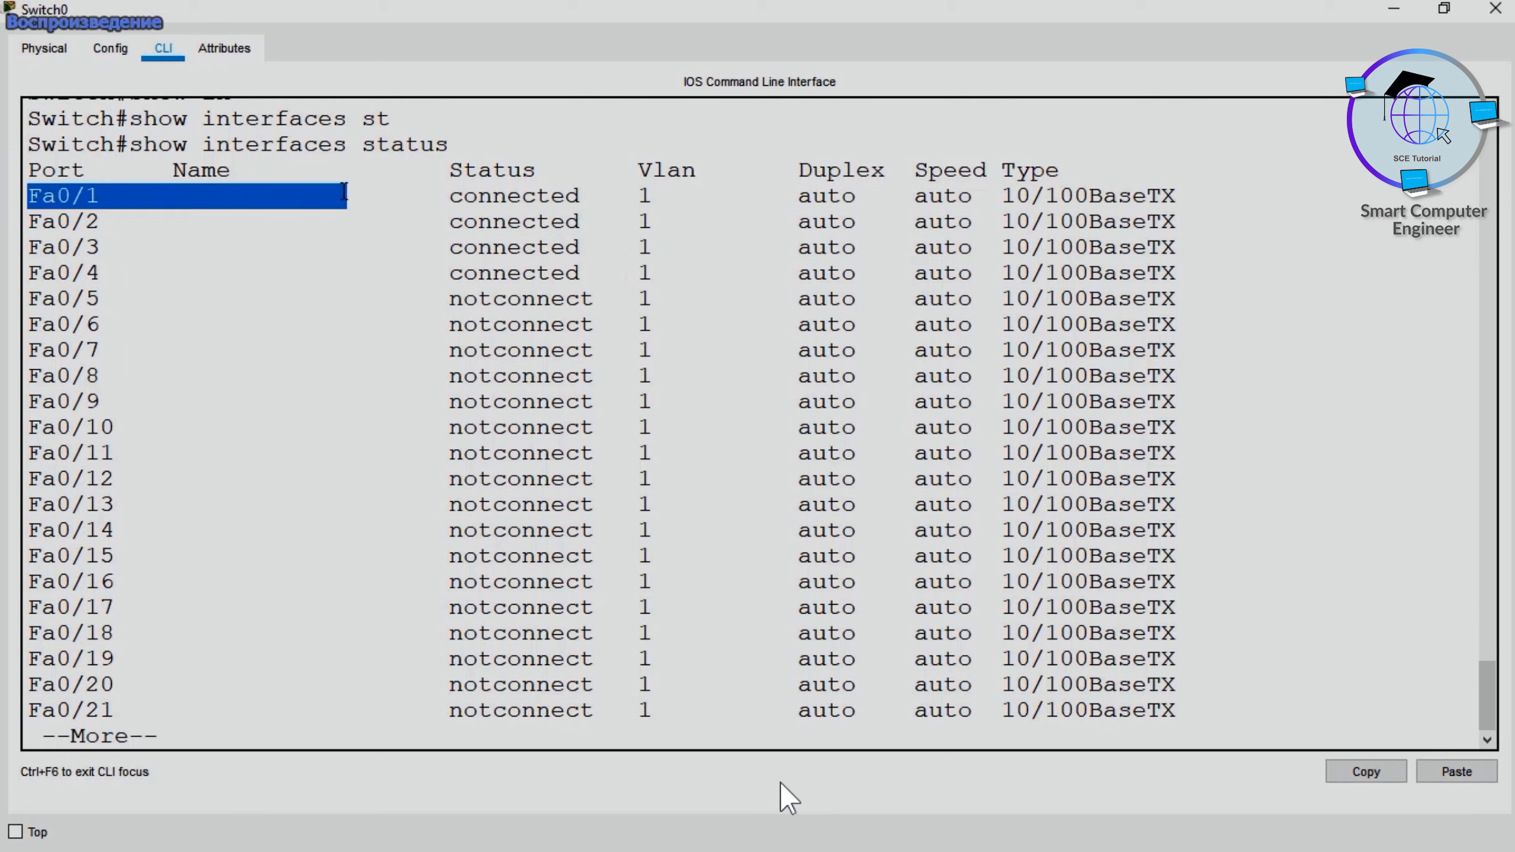
Examine the Fa0/1 row in Switch0's earlier interface status listing and close the switch window
left_click_drag(350, 196, 1039, 196)
left_click_drag(978, 10, 807, 235)
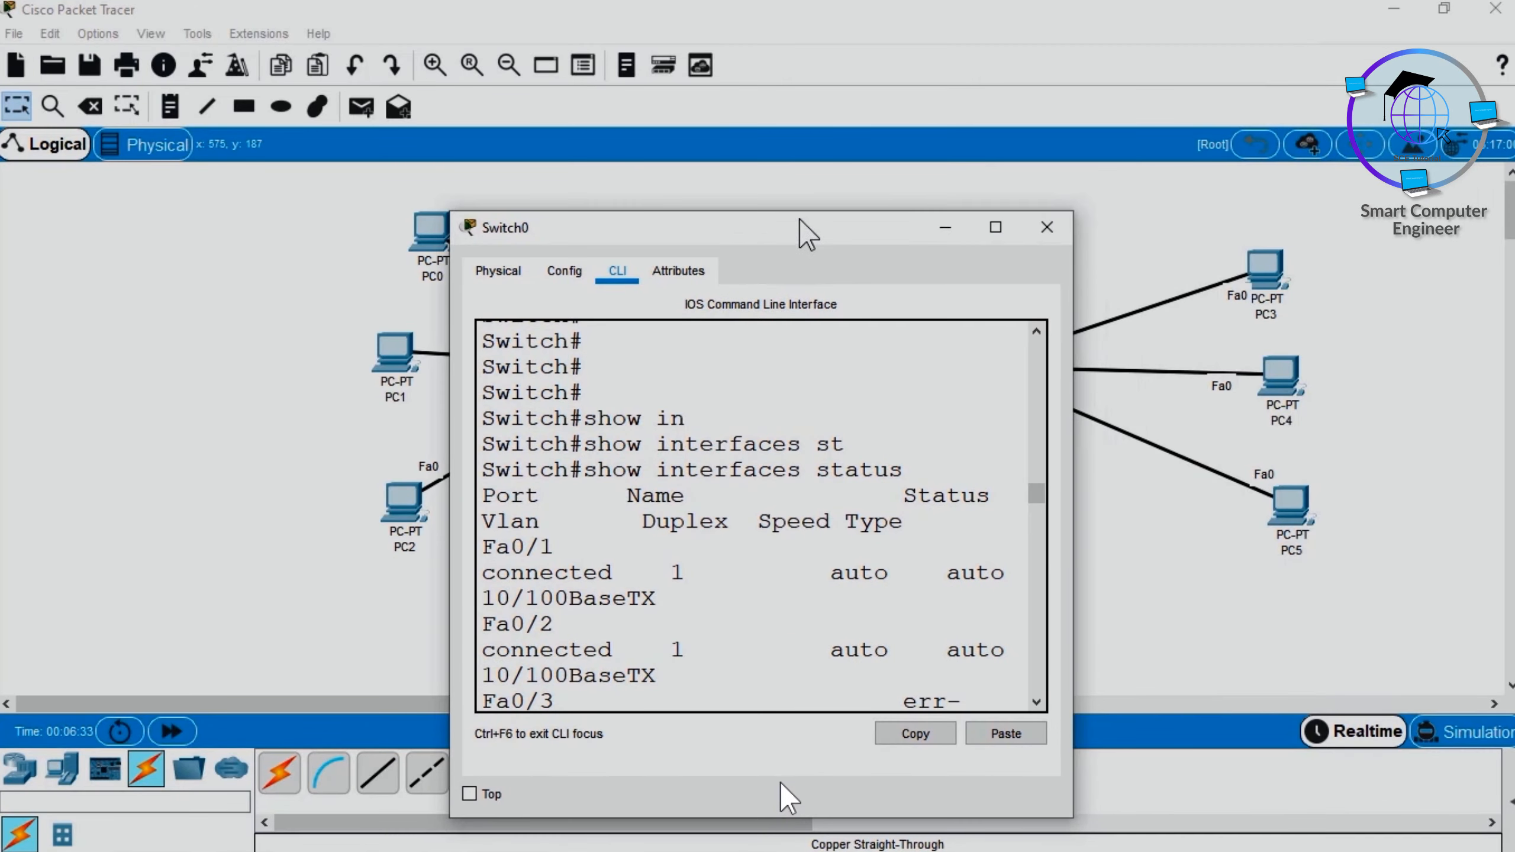
left_click(1047, 227)
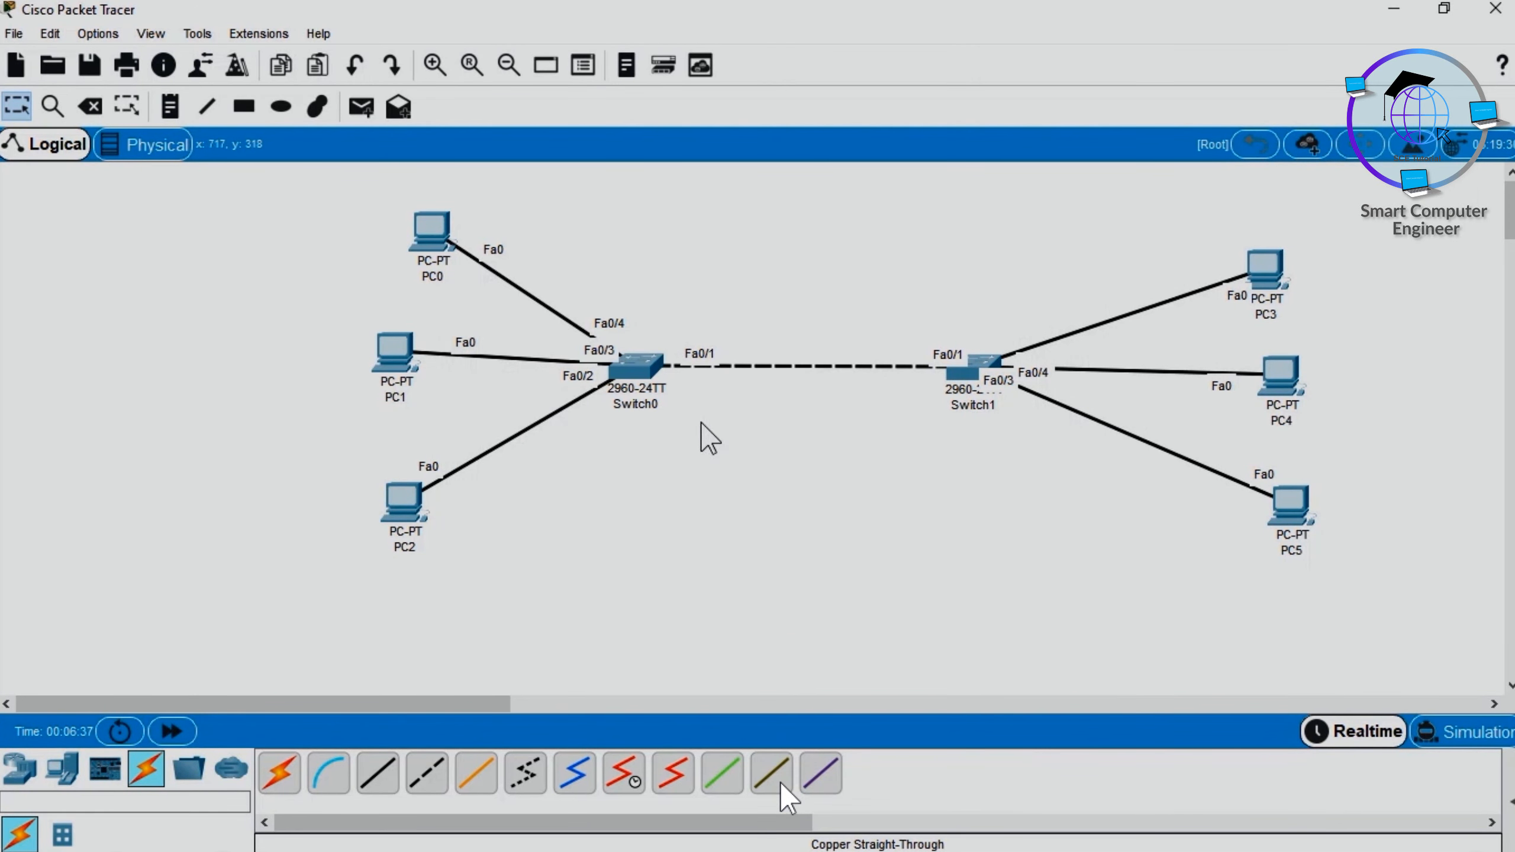
Open Switch1's command line and enter privileged EXEC mode with enable
double_click(962, 371)
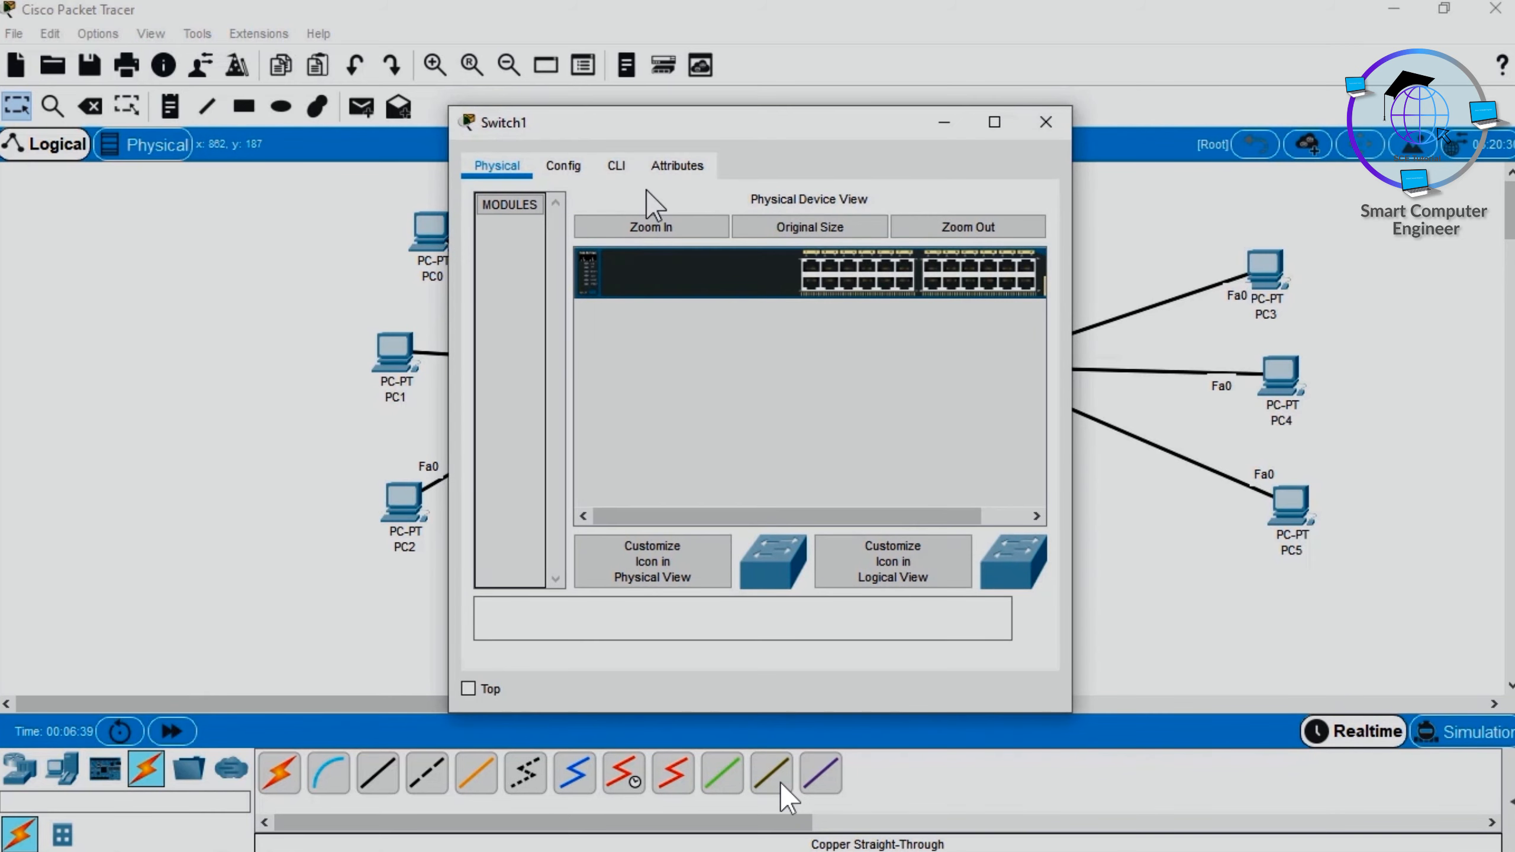
left_click(616, 166)
key("Return")
key("Return")
key("Return")
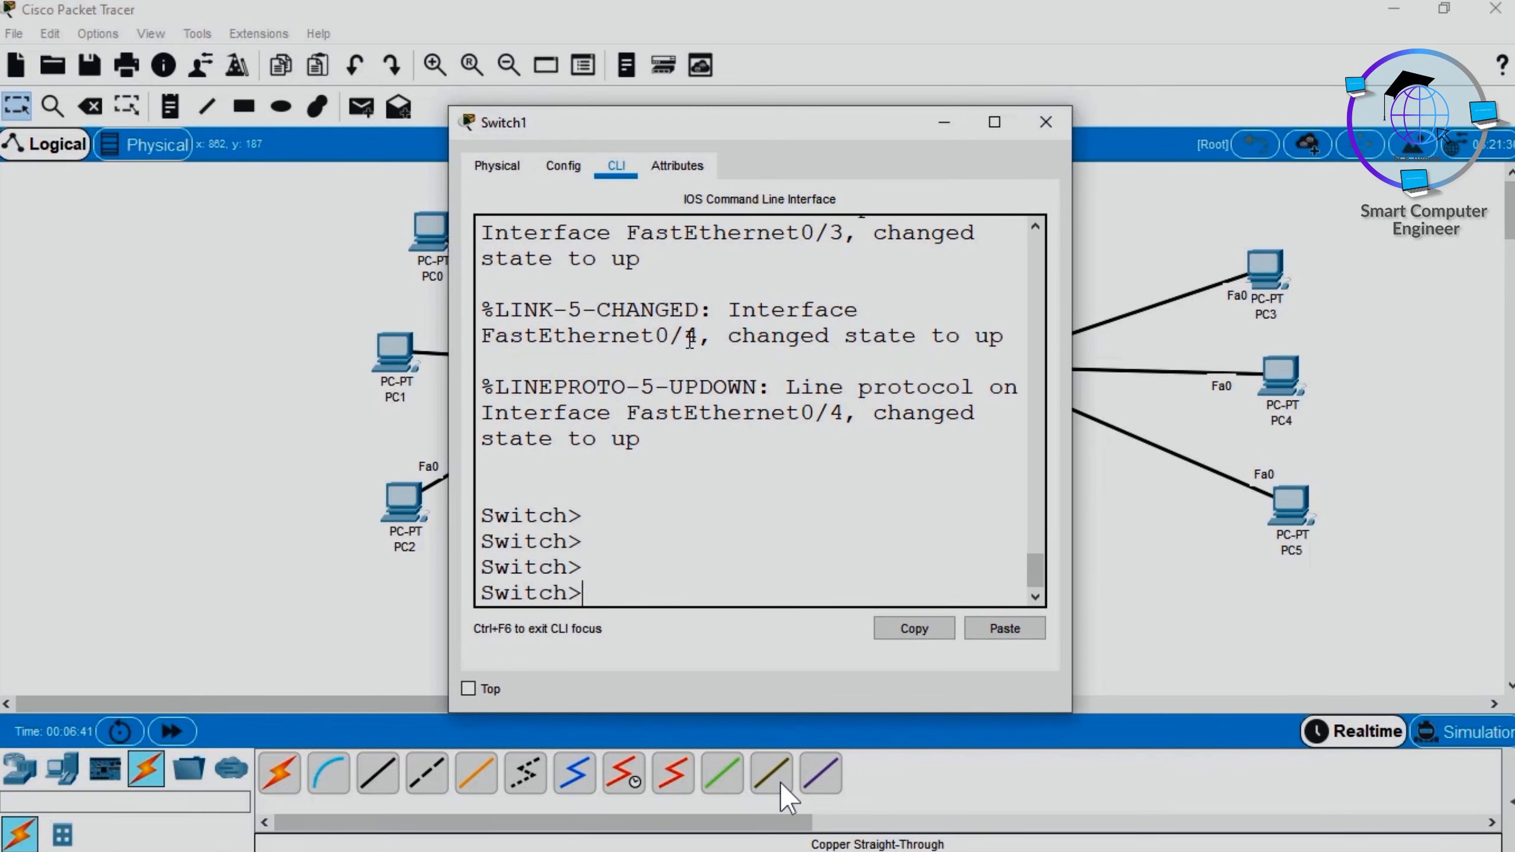
type("en")
key("Tab")
key("Return")
Run show interfaces status on Switch1, examine the Fa0/1 row and close the switch window
type("show in")
key("Tab")
type("st")
key("Tab")
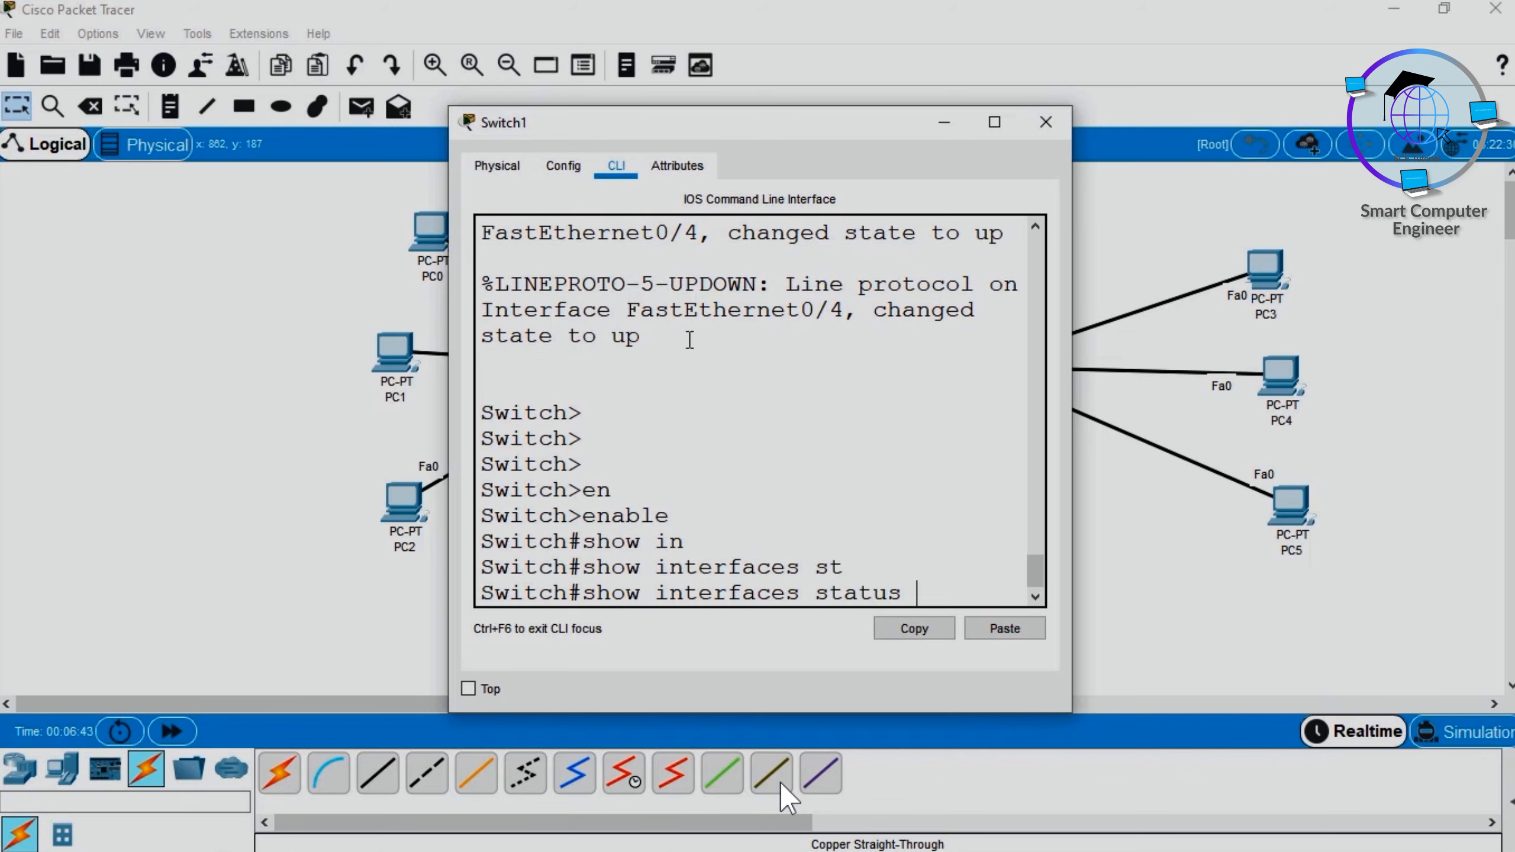
key("Return")
key("super+Up")
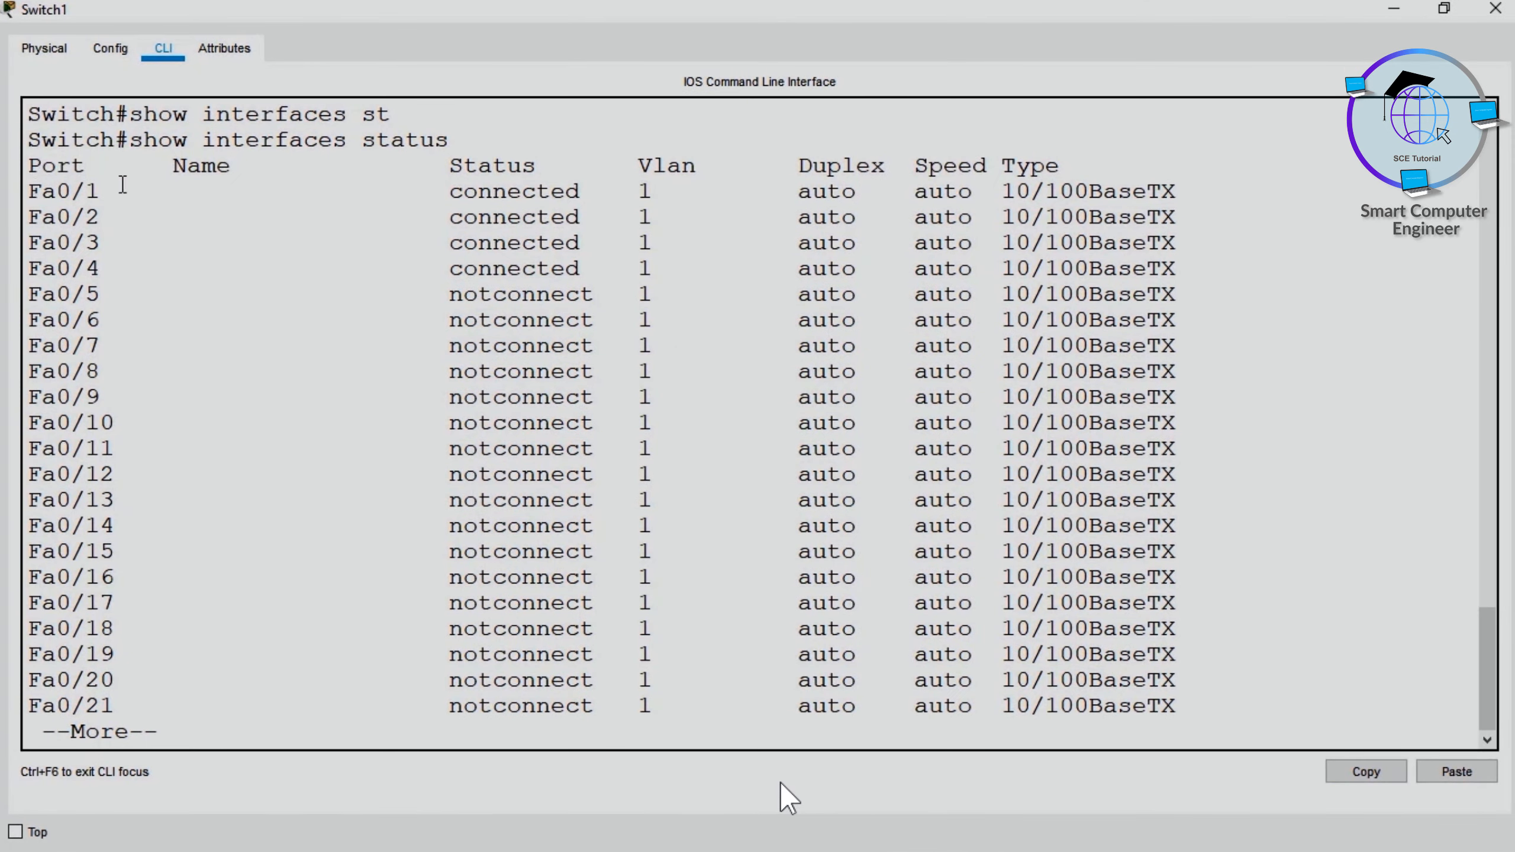
left_click_drag(123, 185, 1150, 208)
left_click_drag(986, 4, 1063, 180)
key("Return")
key("Return")
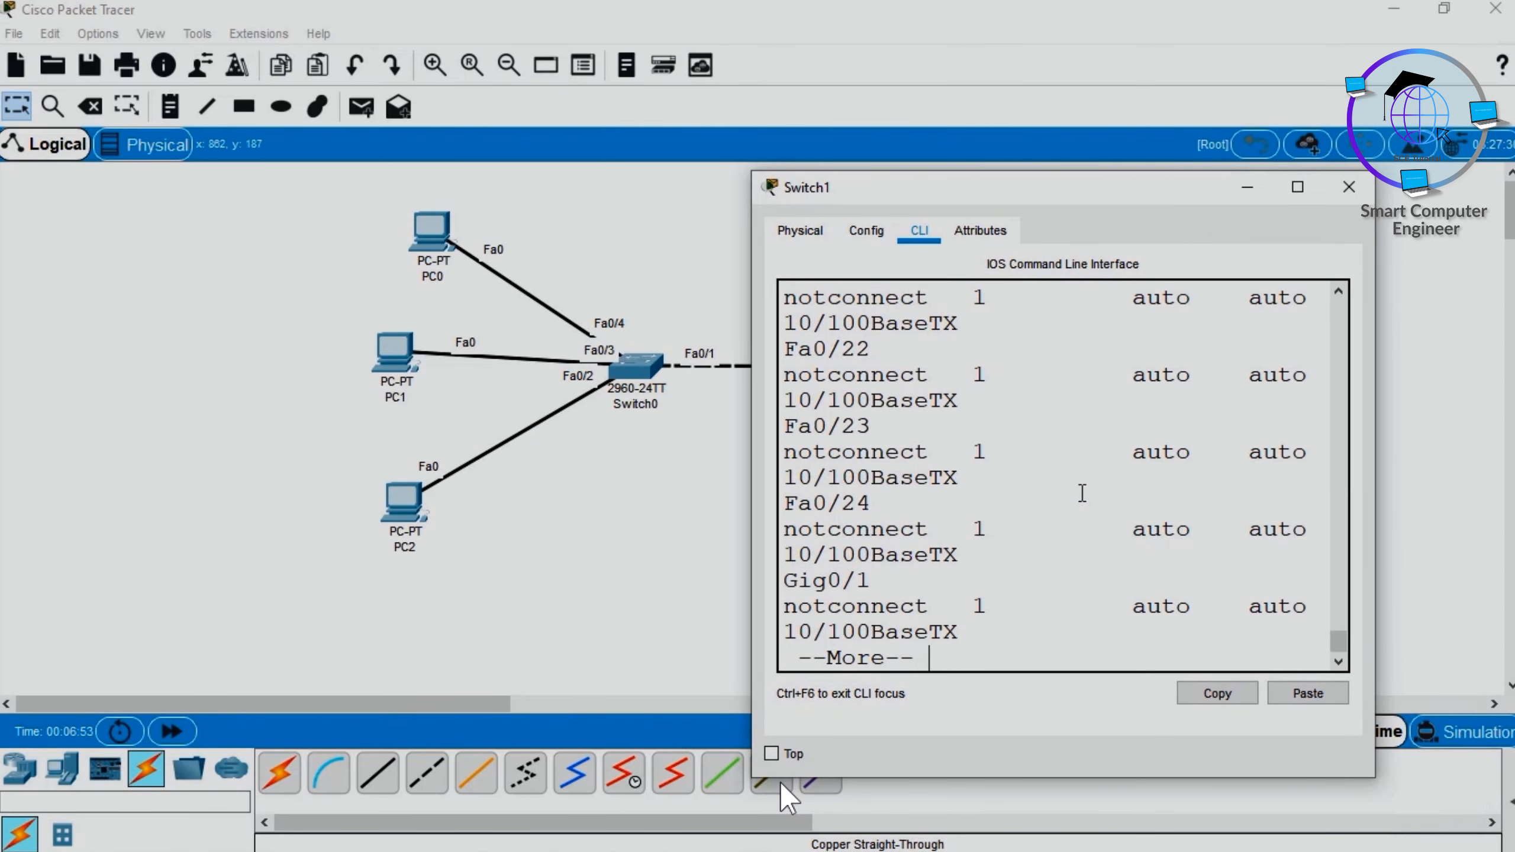
left_click(1348, 187)
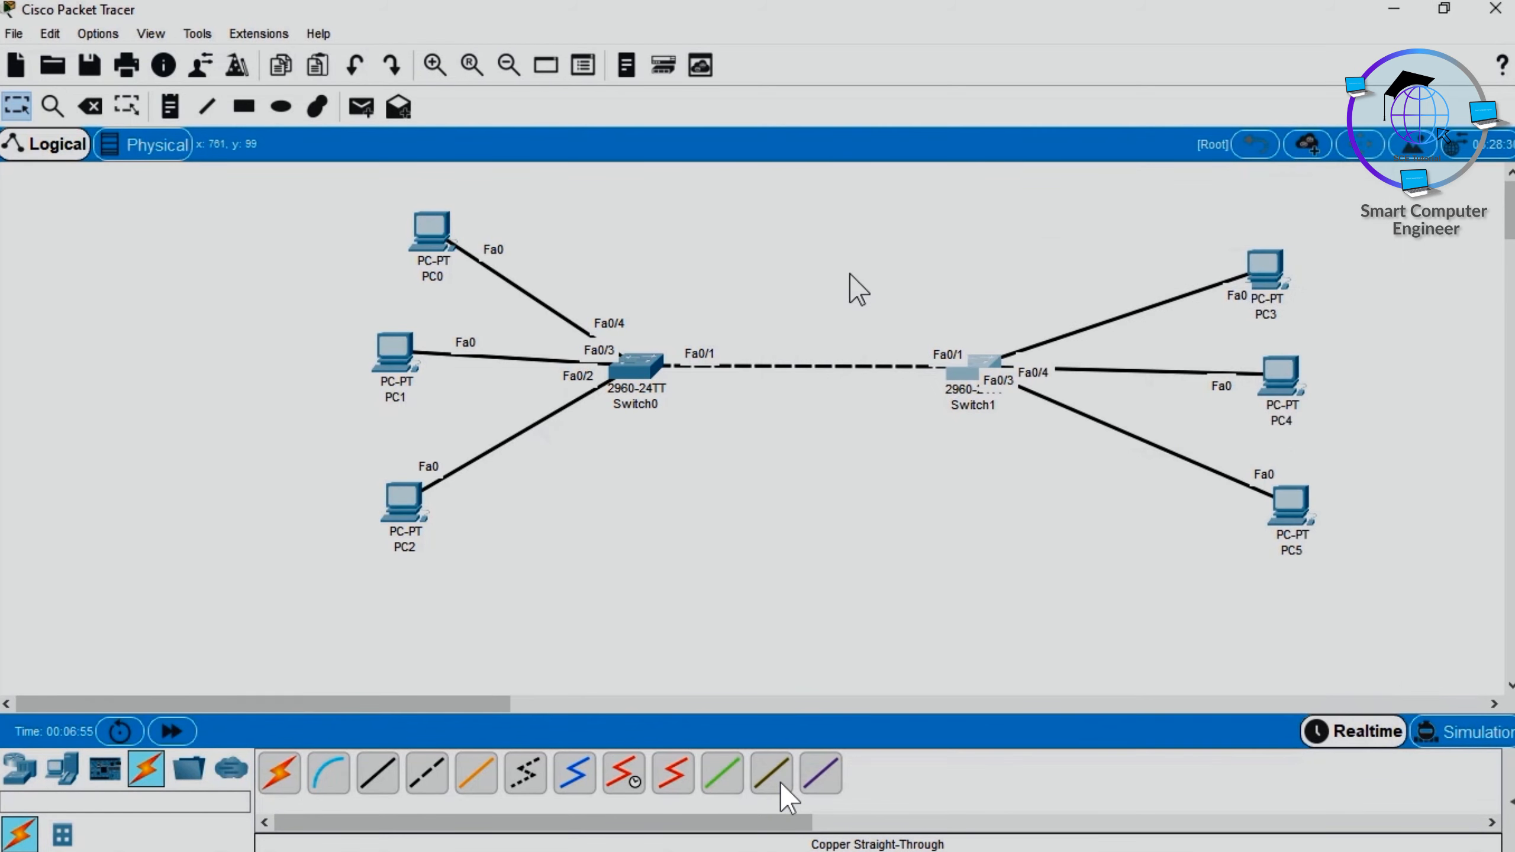
Copy PC3's IP address from its IP configuration and close the PC3 window
left_click(1263, 269)
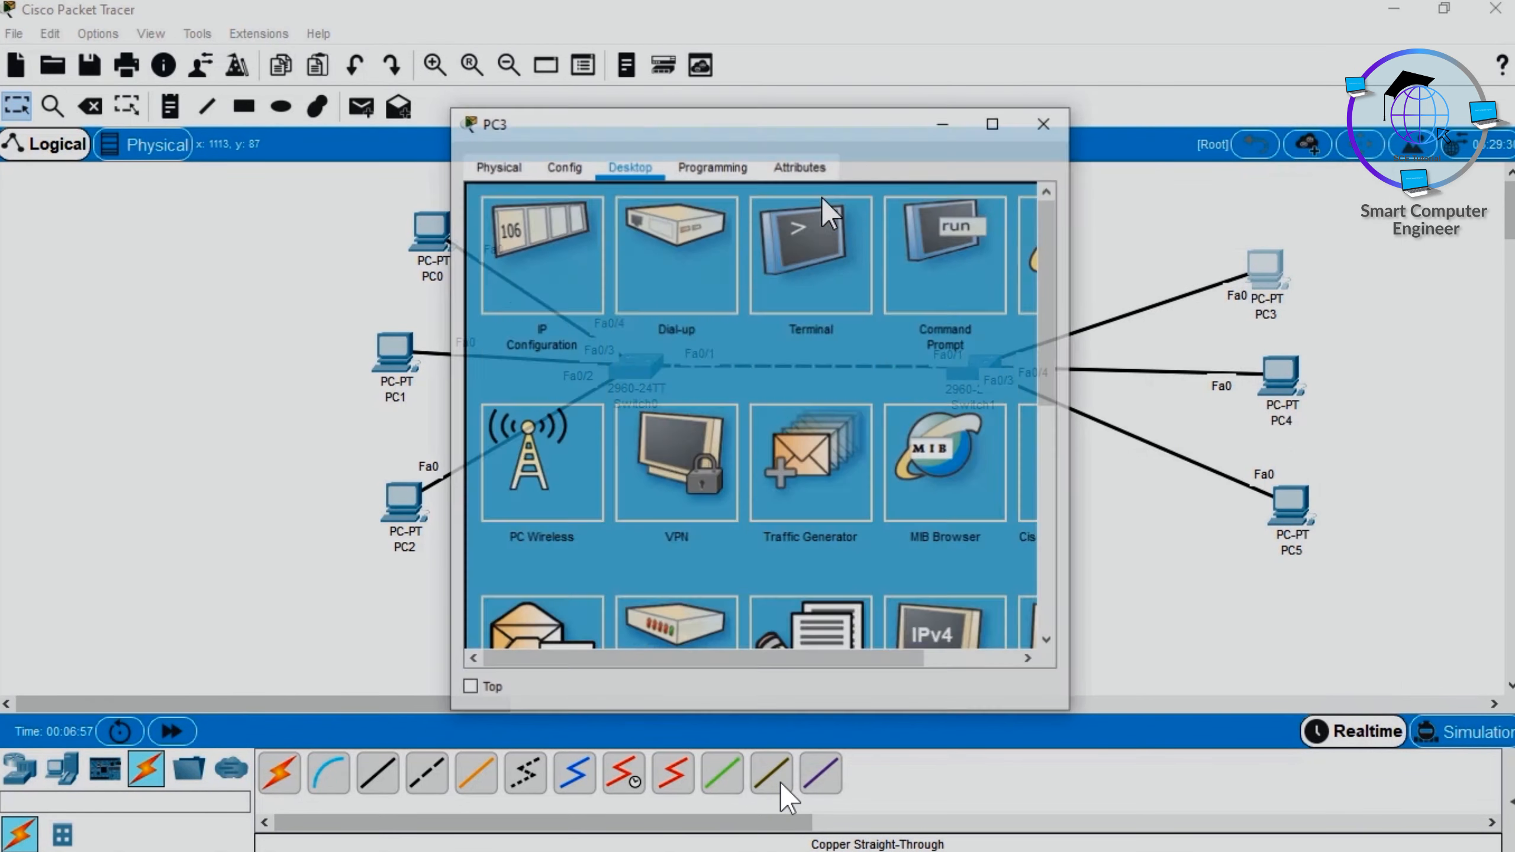
left_click(554, 245)
triple_click(703, 321)
key("super+c")
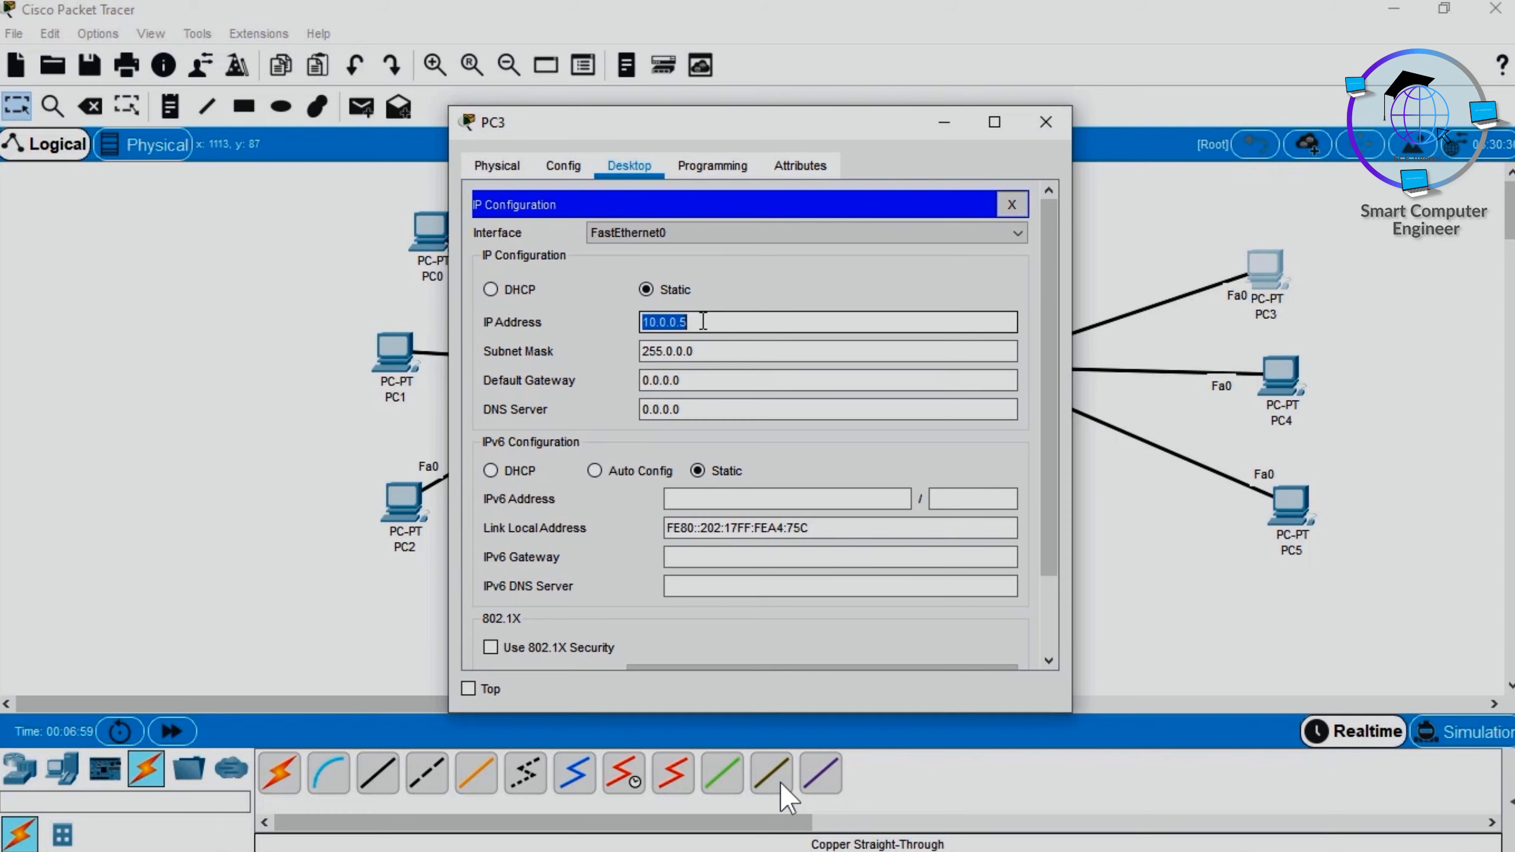
left_click(1046, 122)
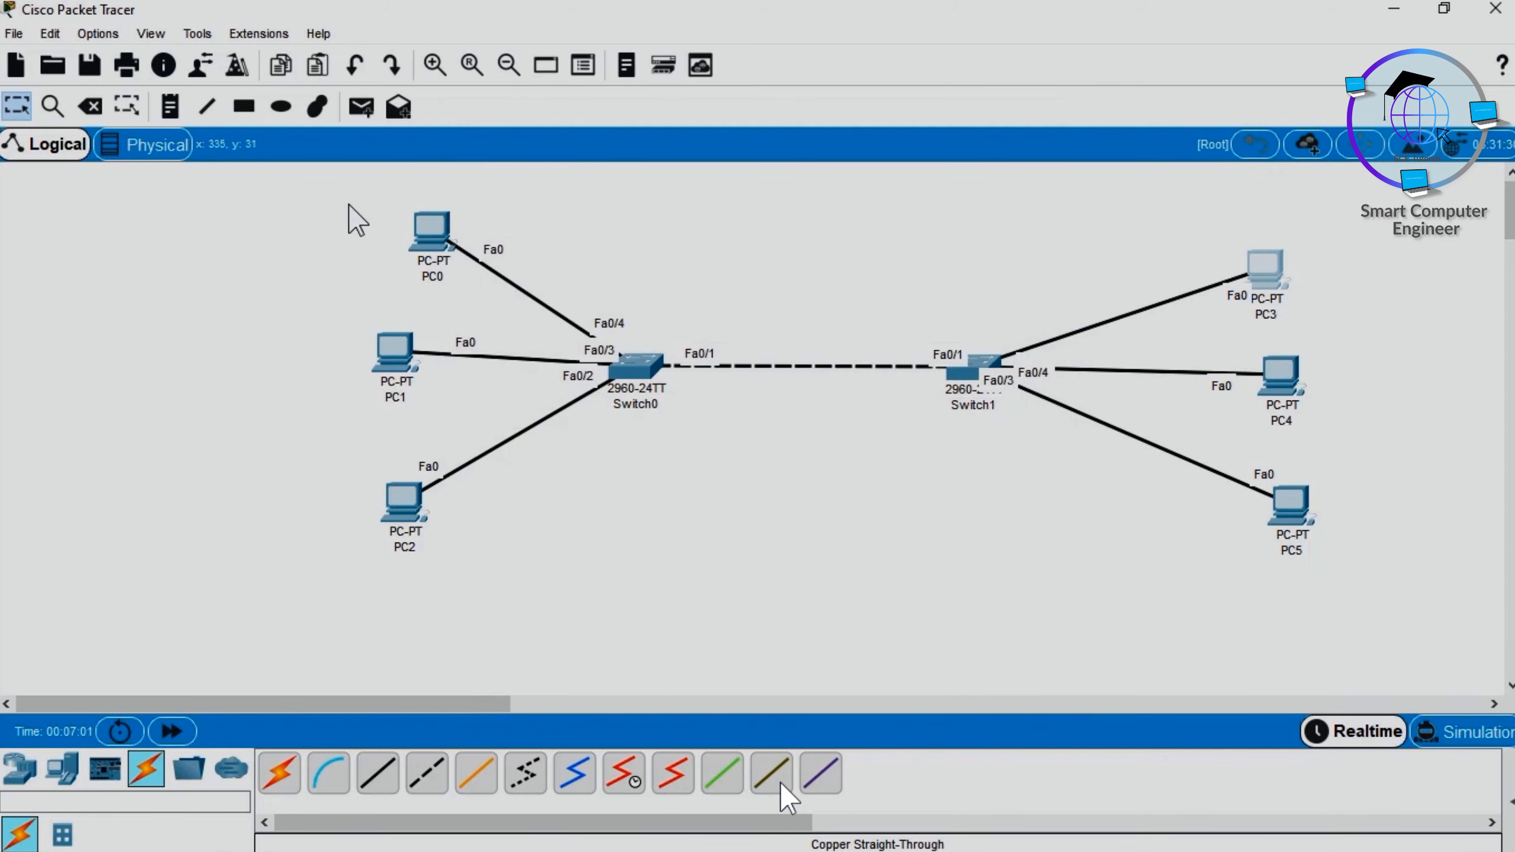
Ping PC3's copied IP address 10.0.0.5 from PC0's Command Prompt and close the PC0 window
left_click(430, 232)
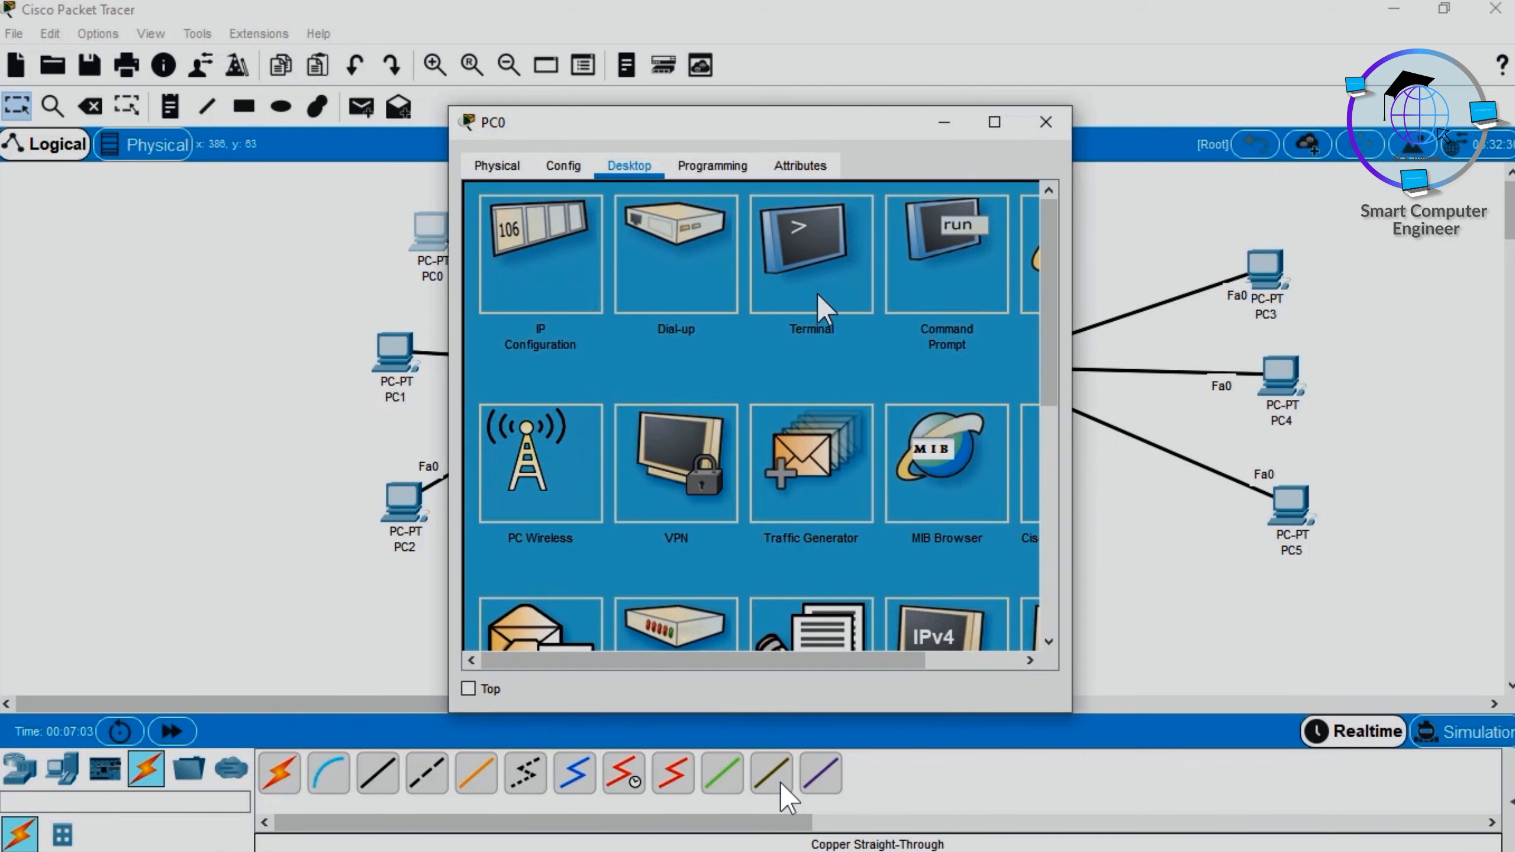
left_click(948, 281)
key("Return")
key("Return")
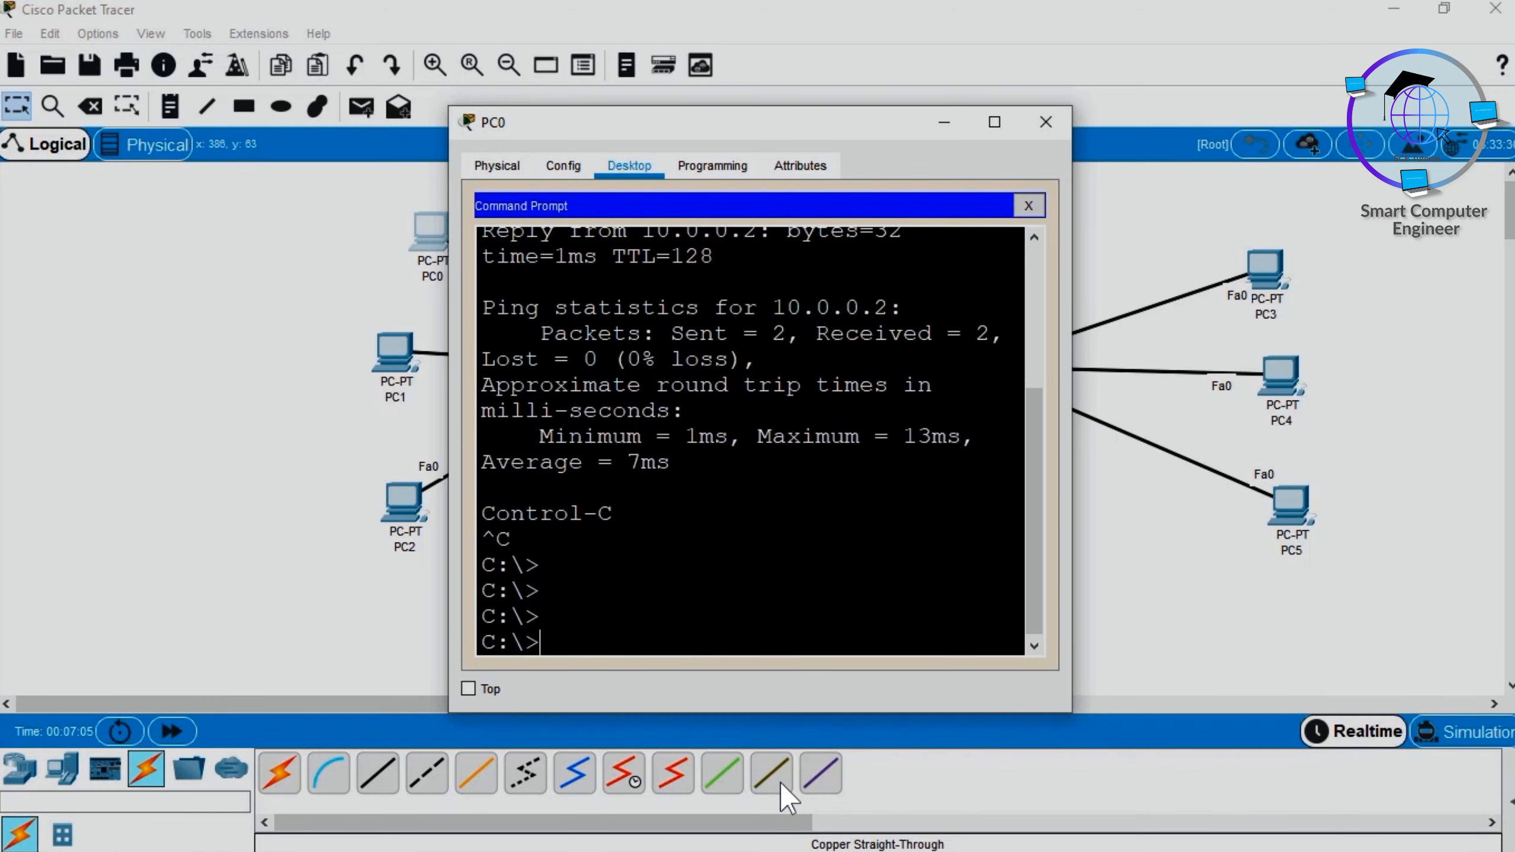
type("ping")
right_click(796, 509)
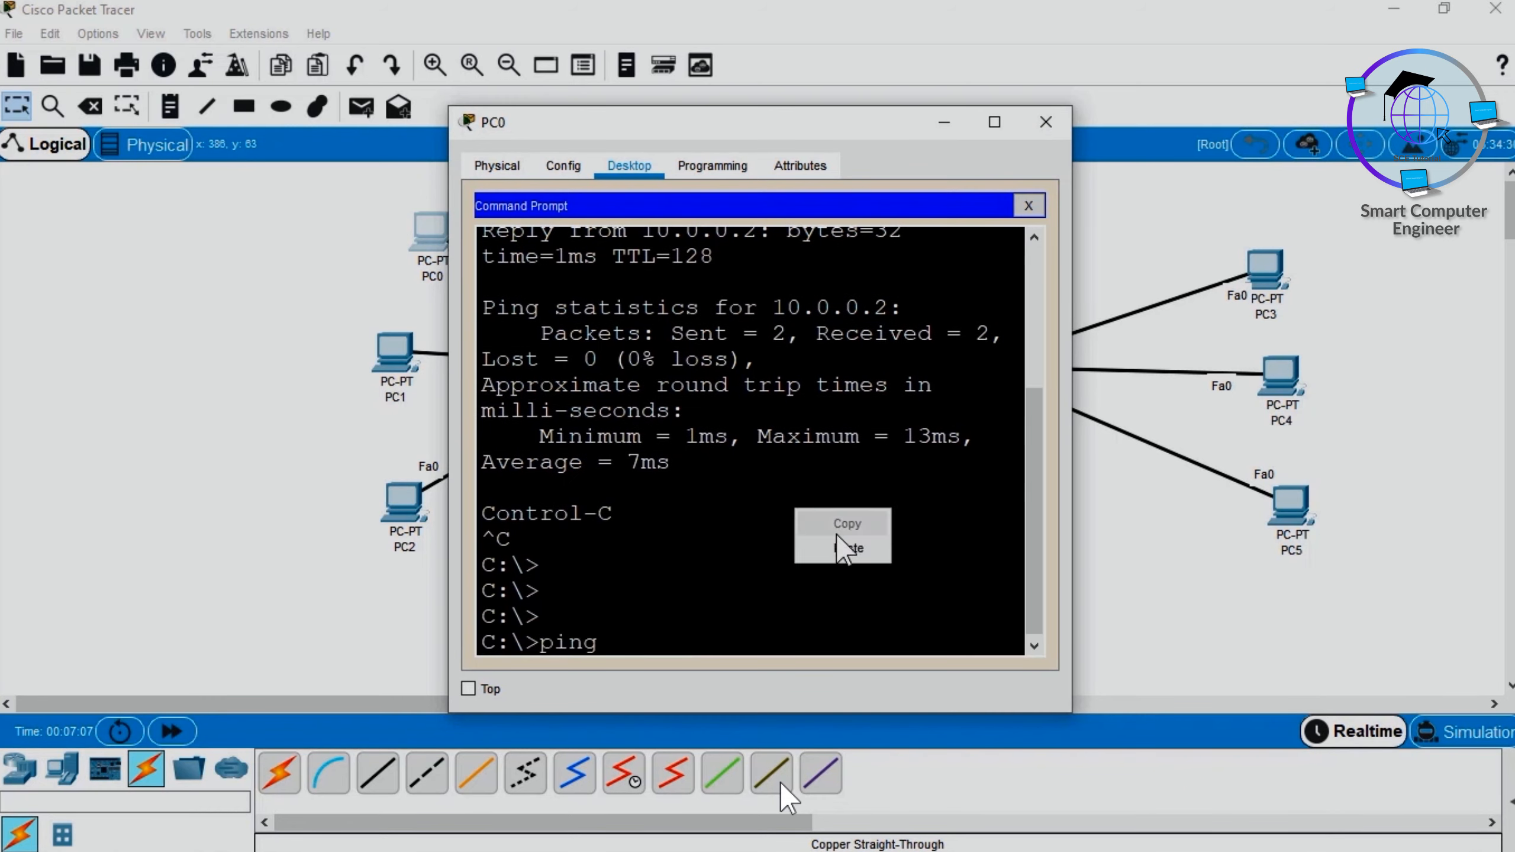
left_click(846, 548)
key("Return")
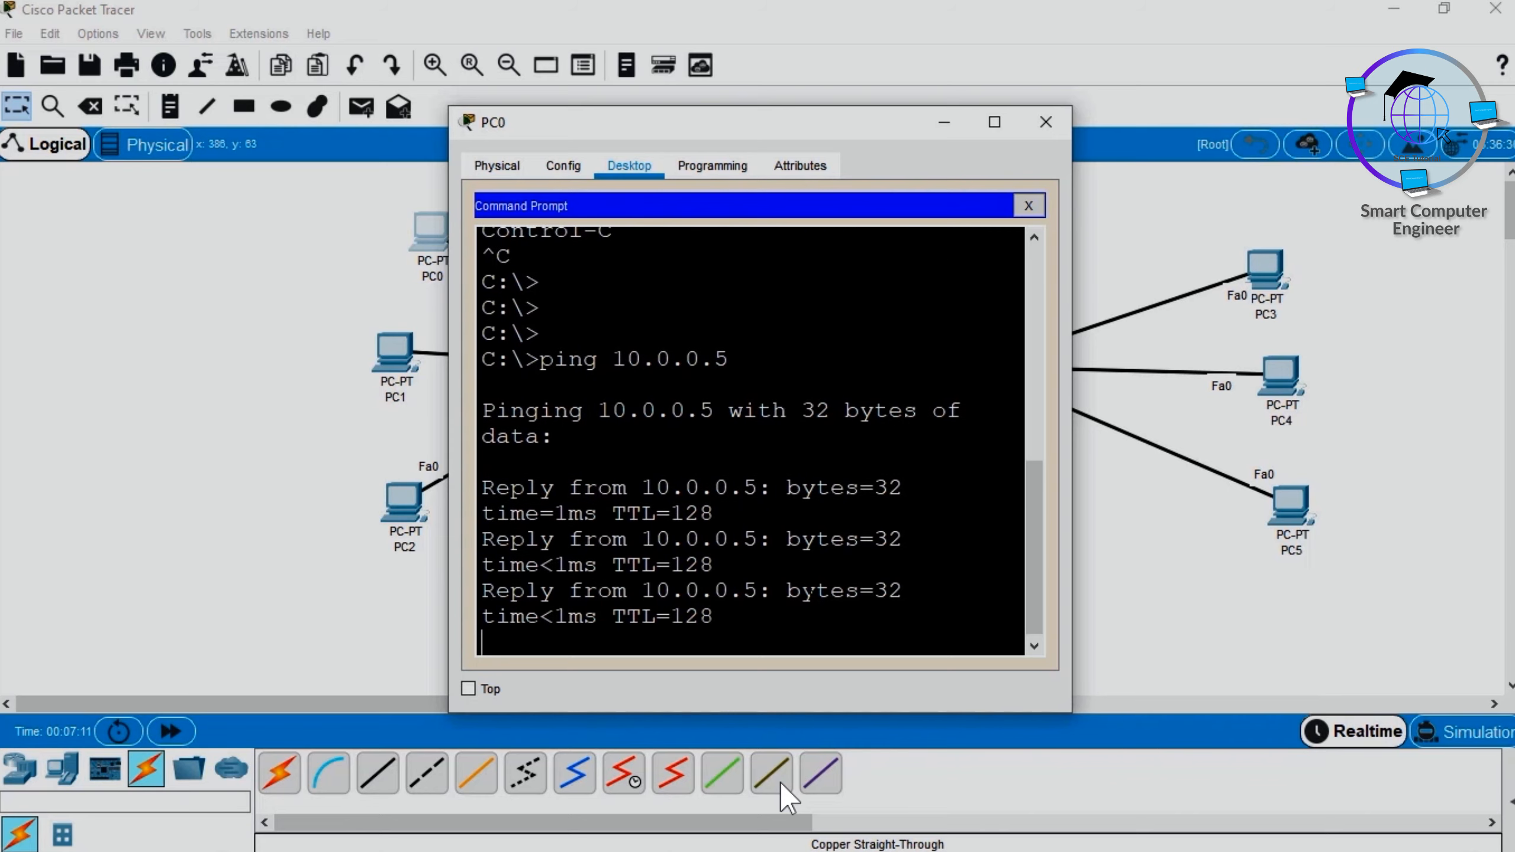
left_click(1046, 122)
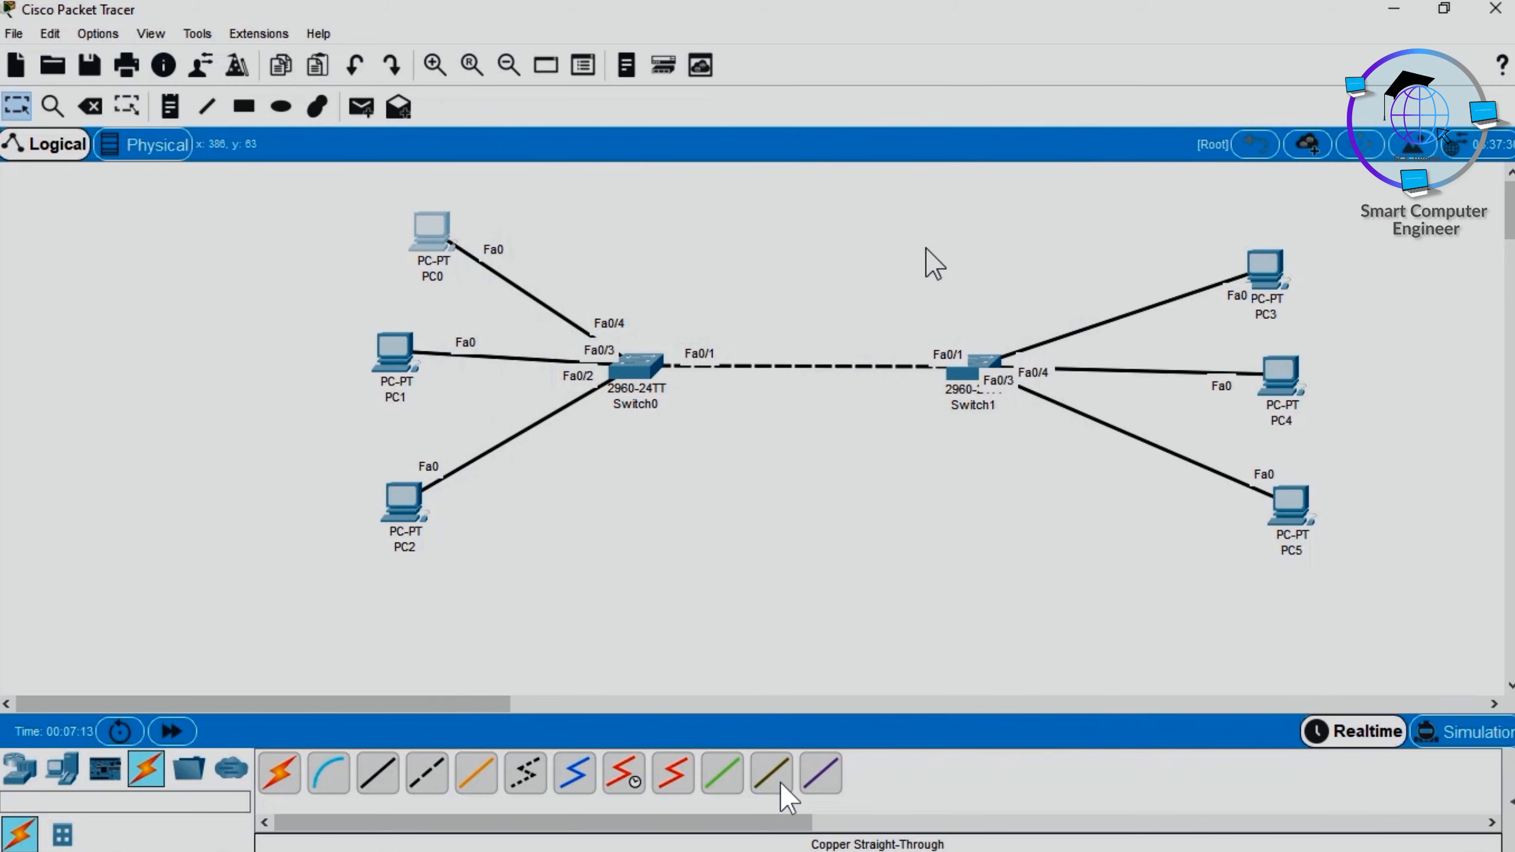
Open Switch0's command line and page through the rest of the interface status listing to the privileged EXEC prompt
left_click(644, 365)
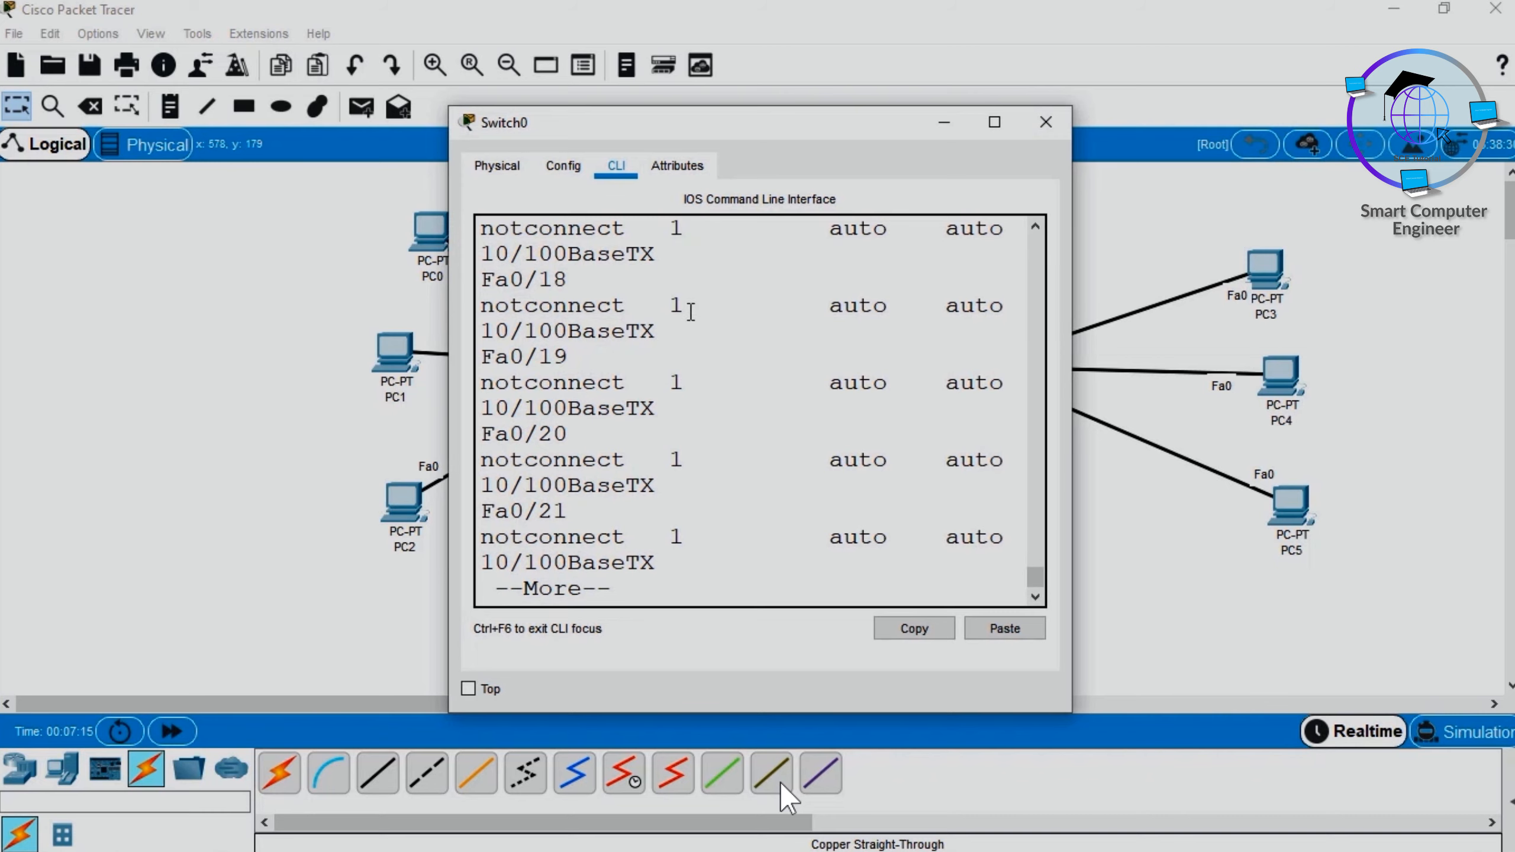
left_click_drag(788, 128, 385, 98)
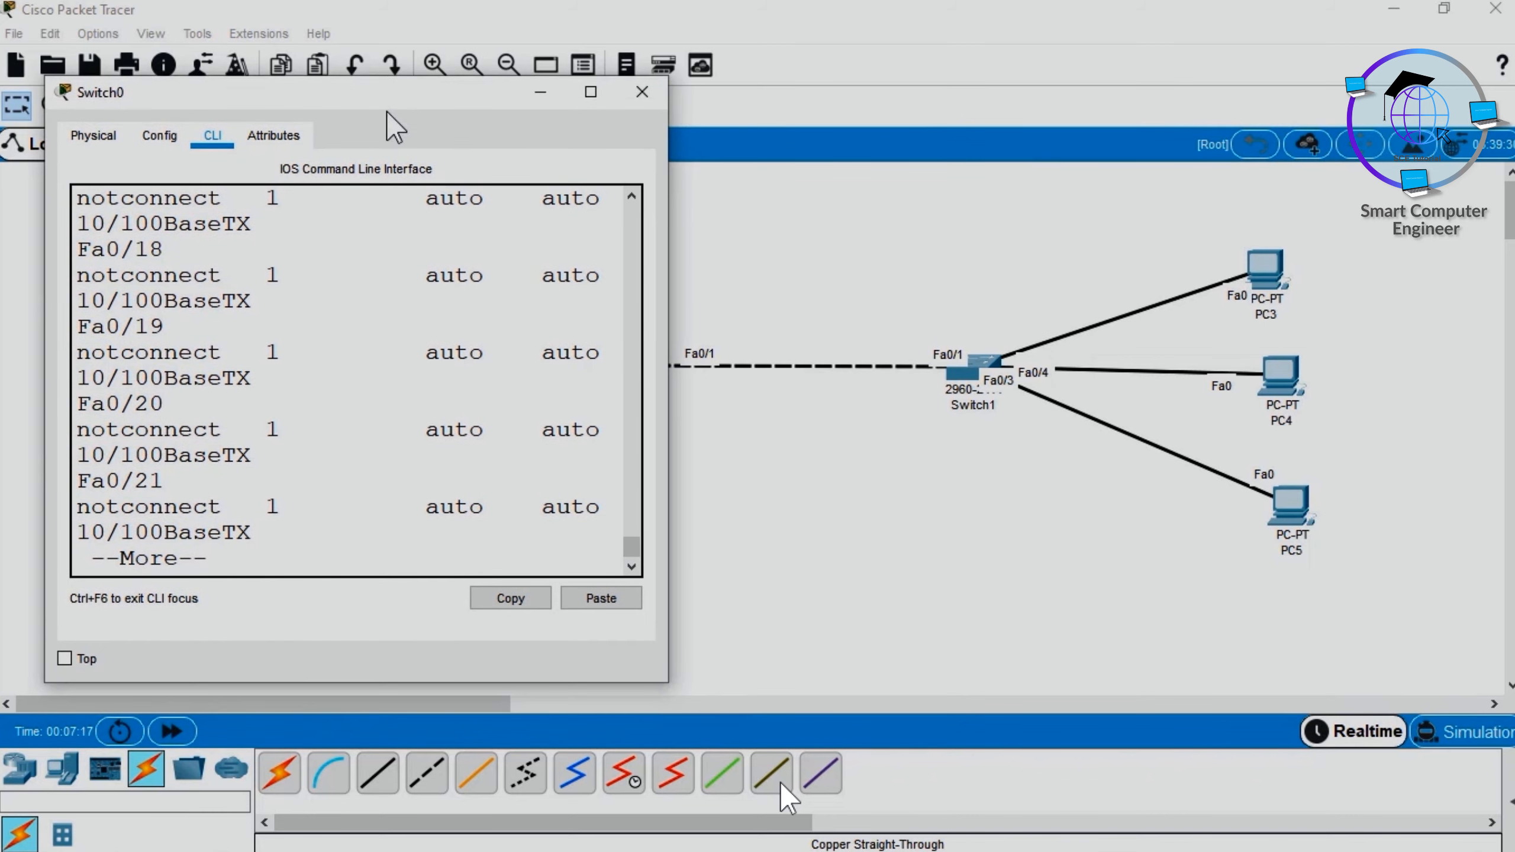
key("Return")
key("Return")
key("Return")
key("Return")
key("Return")
key("Return")
key("Return")
key("Return")
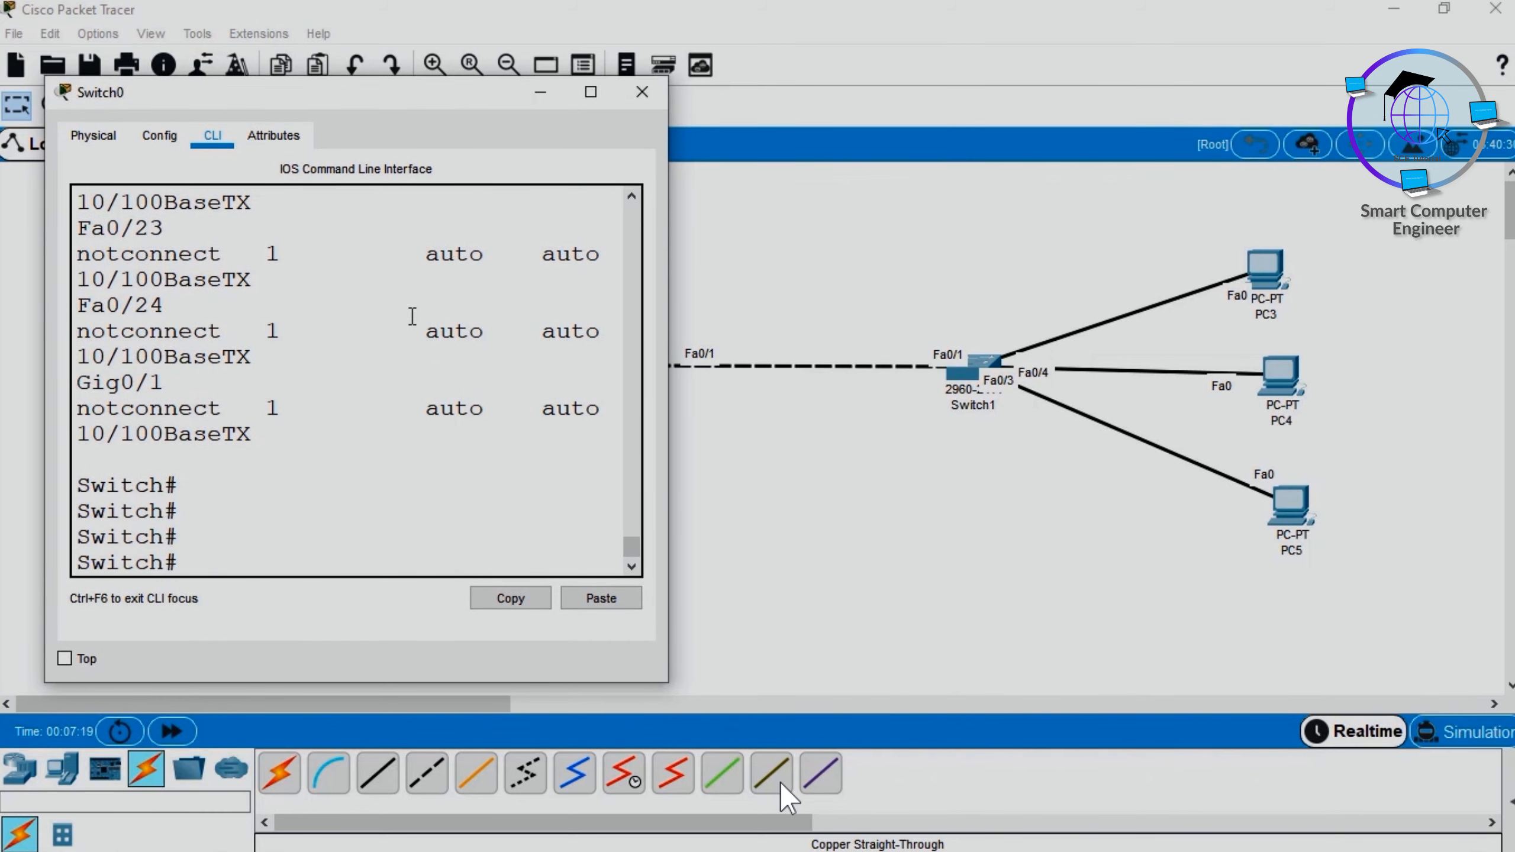
Enter global configuration mode on Switch0 and open interface fastEthernet 0/1 for configuration
type("conf t")
key("Return")
key("Return")
type("in")
key("Tab")
type("fa")
key("Tab")
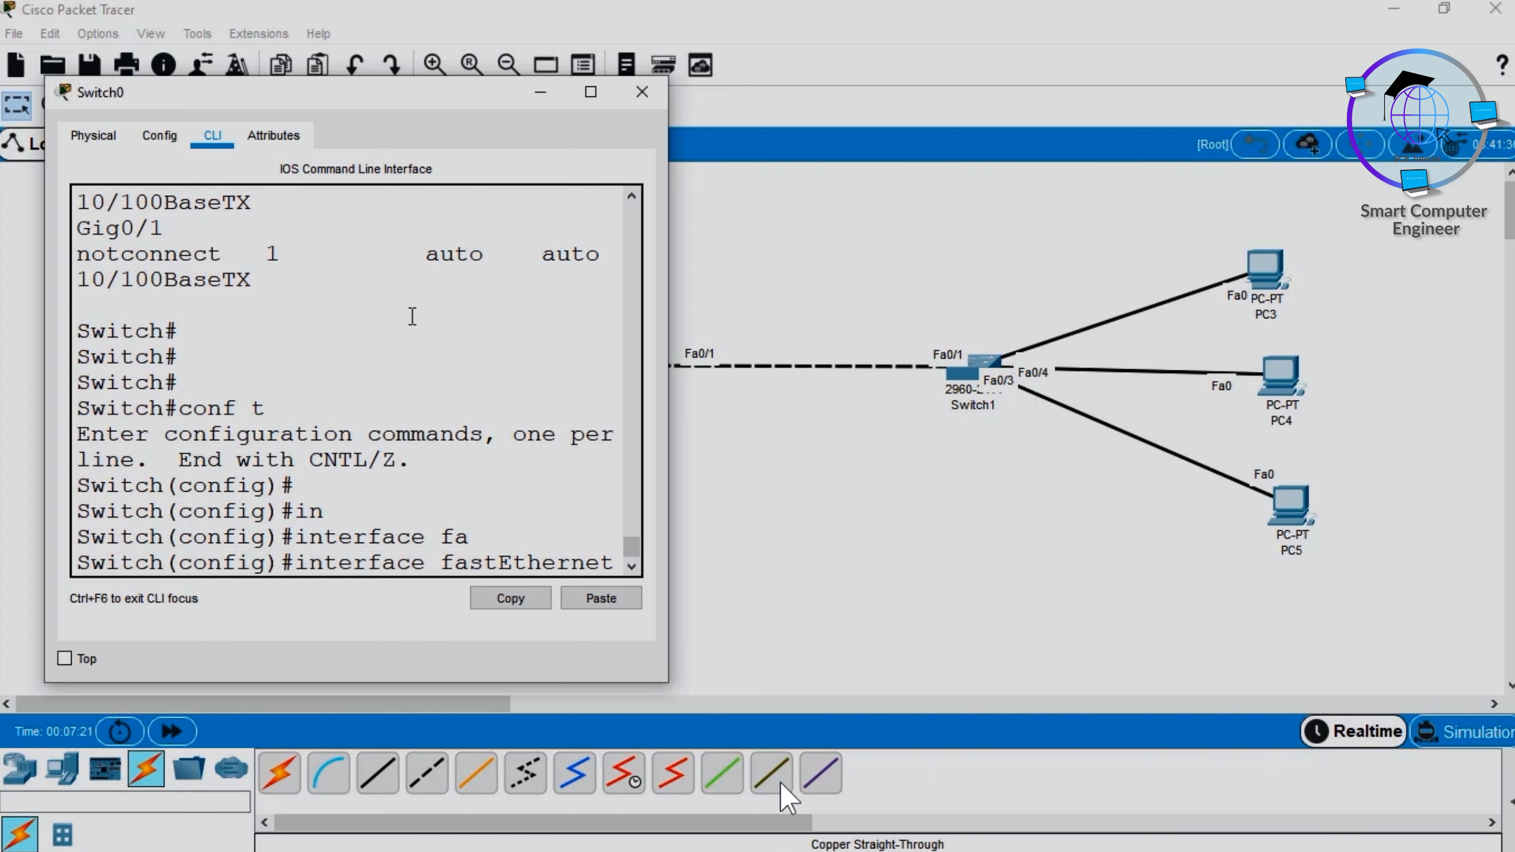
type("0/1")
key("Return")
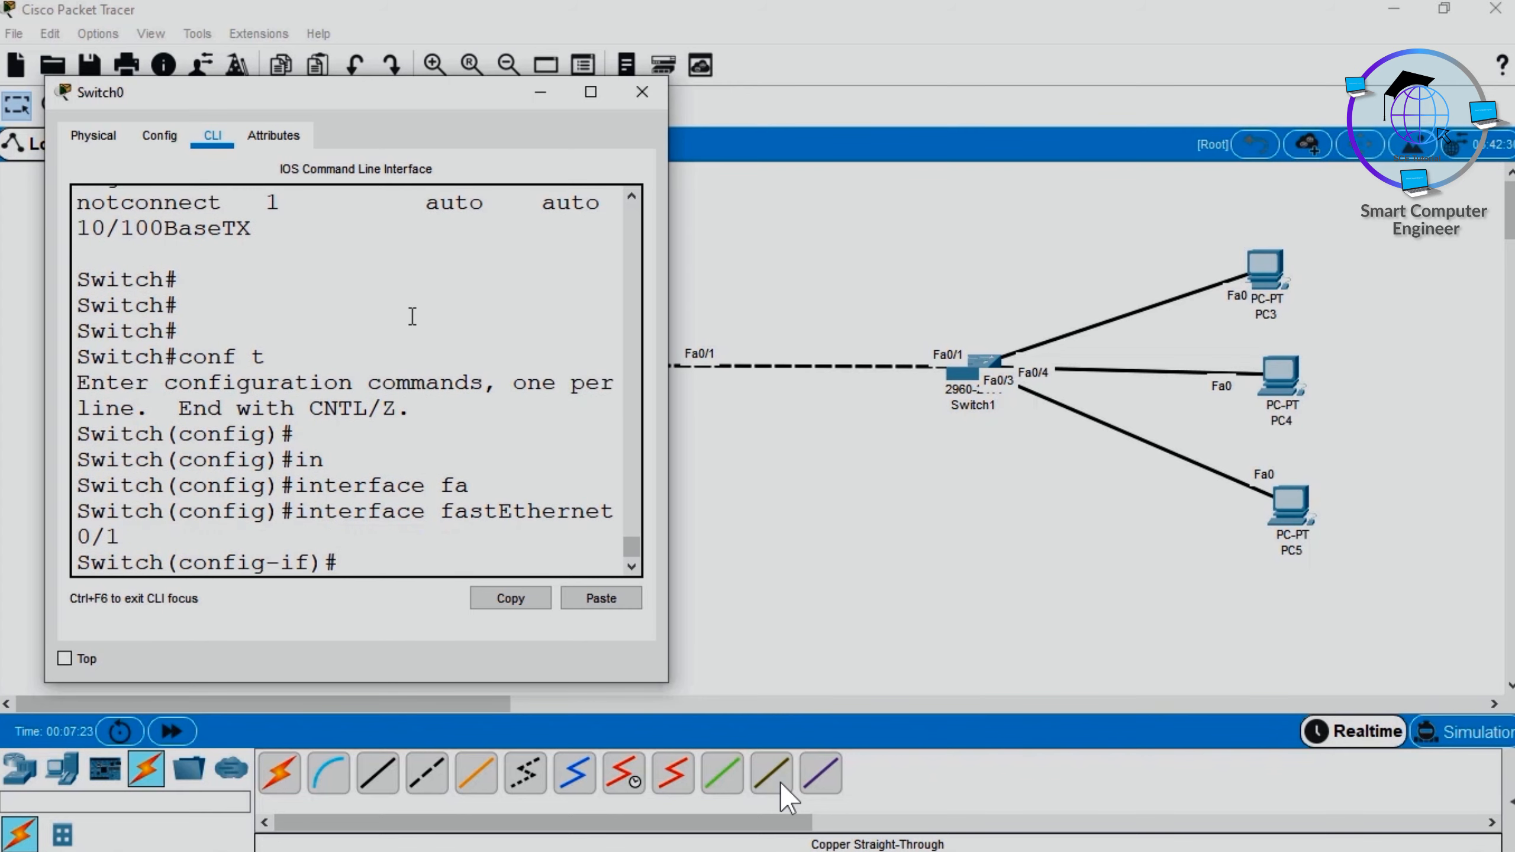
Set the speed of Switch0's fastEthernet 0/1 interface to 10
type("sp")
key("Tab")
type("e")
key("Tab")
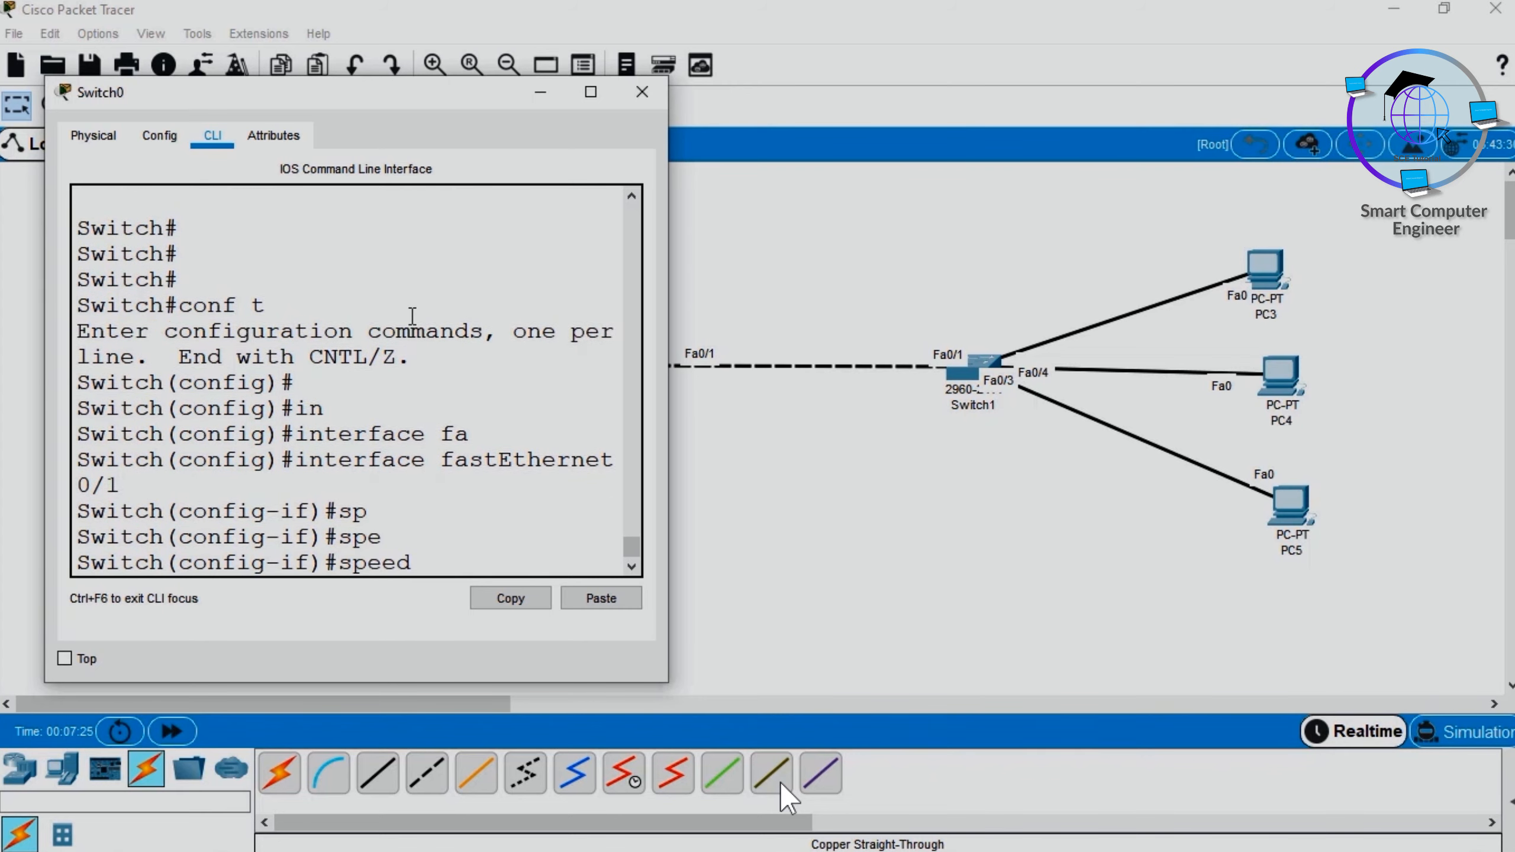
type("10")
key("Return")
Set the duplex mode of Switch0's fastEthernet 0/1 interface to half
type("dup")
key("Tab")
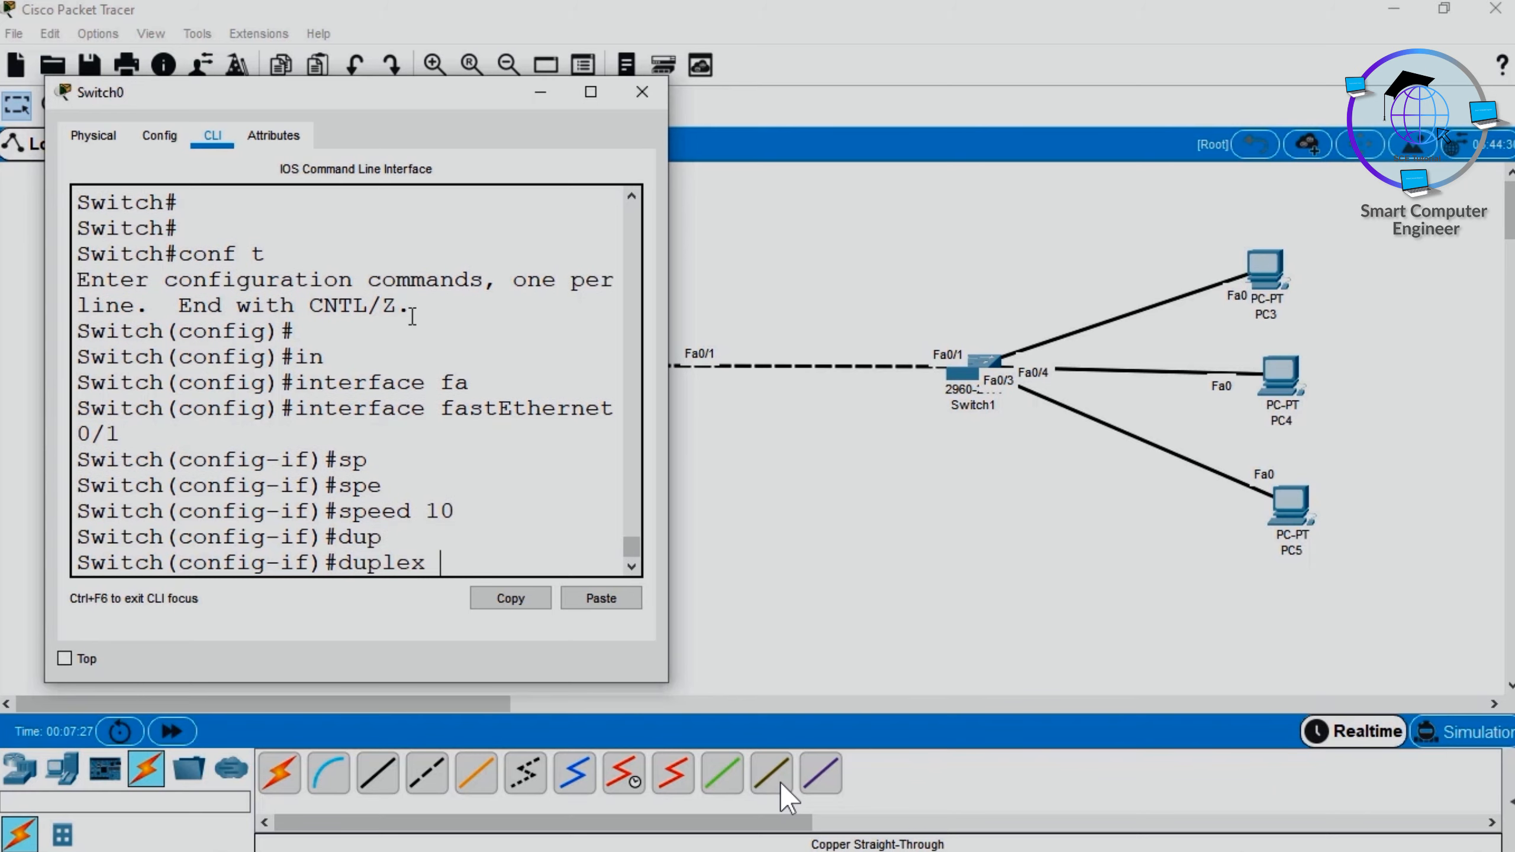
type("hal")
key("Tab")
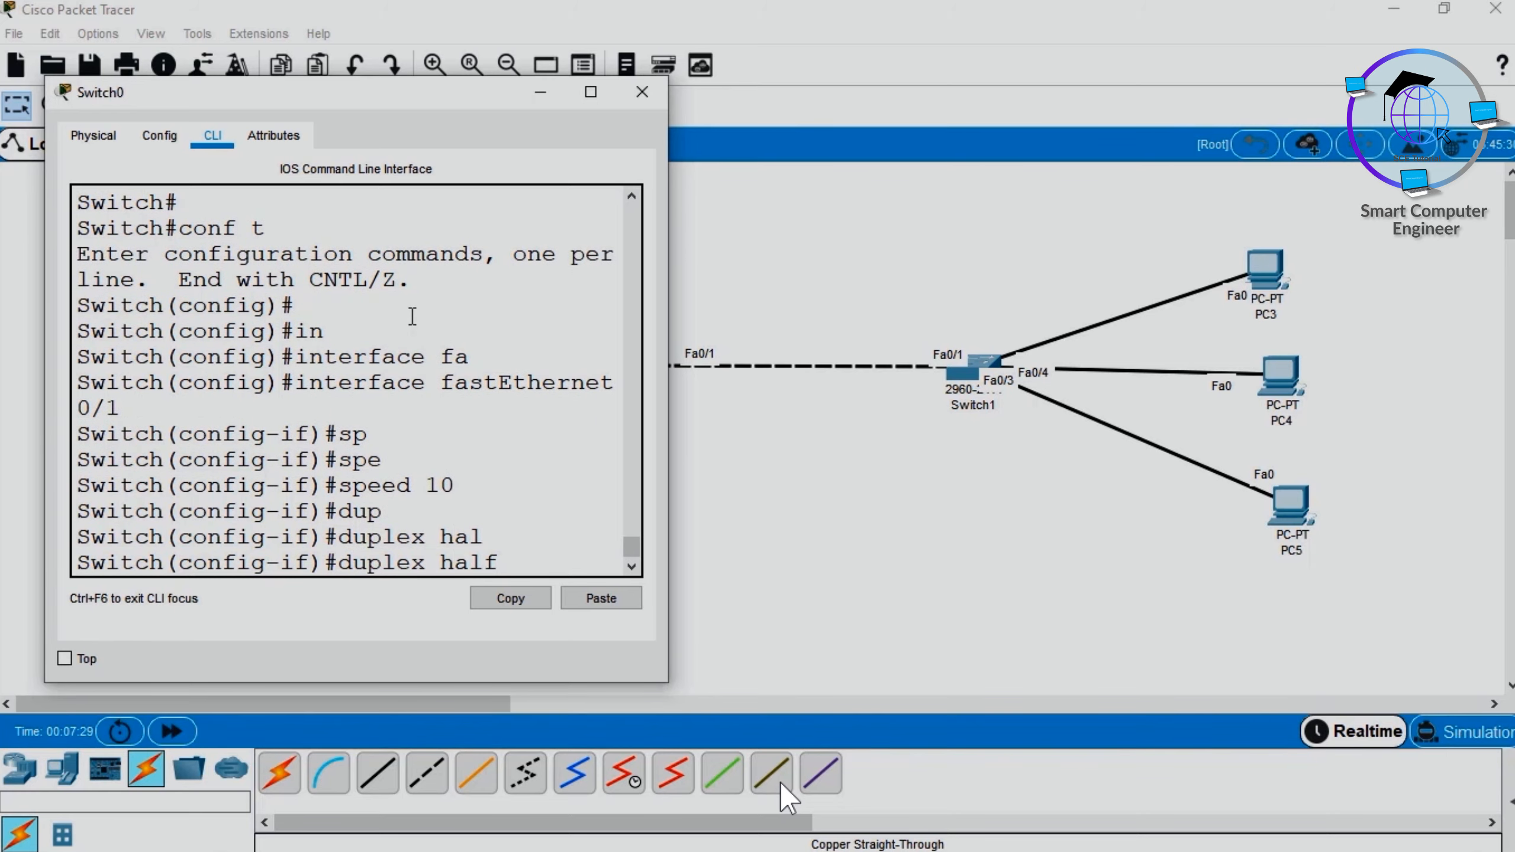
key("Return")
key("Return")
key("Return")
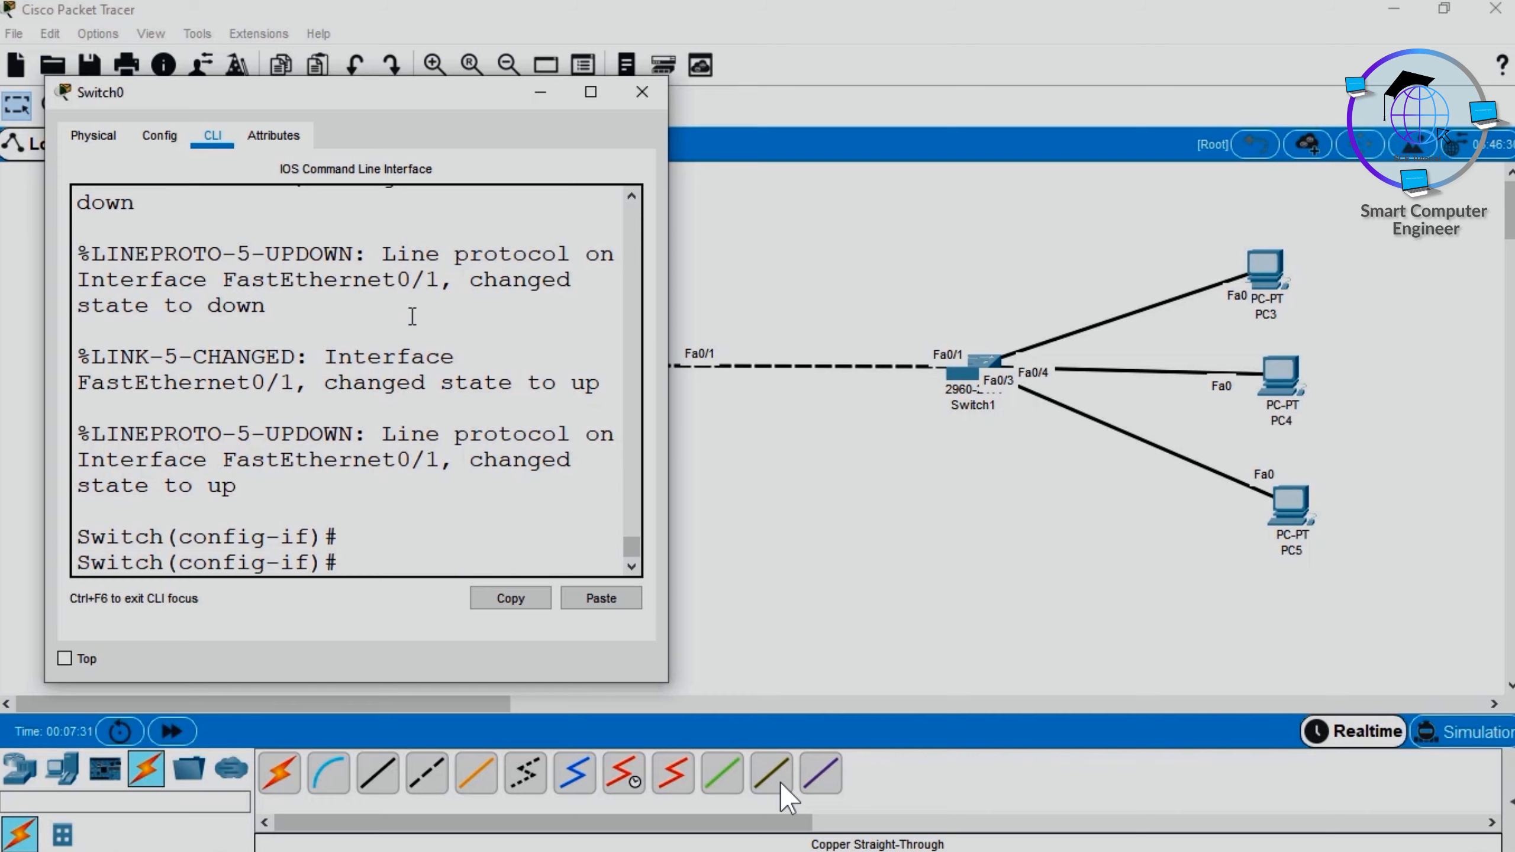
End configuration mode on Switch0, save the configuration with wr and close the switch window
type("end")
key("Return")
key("Return")
type("wr")
key("Return")
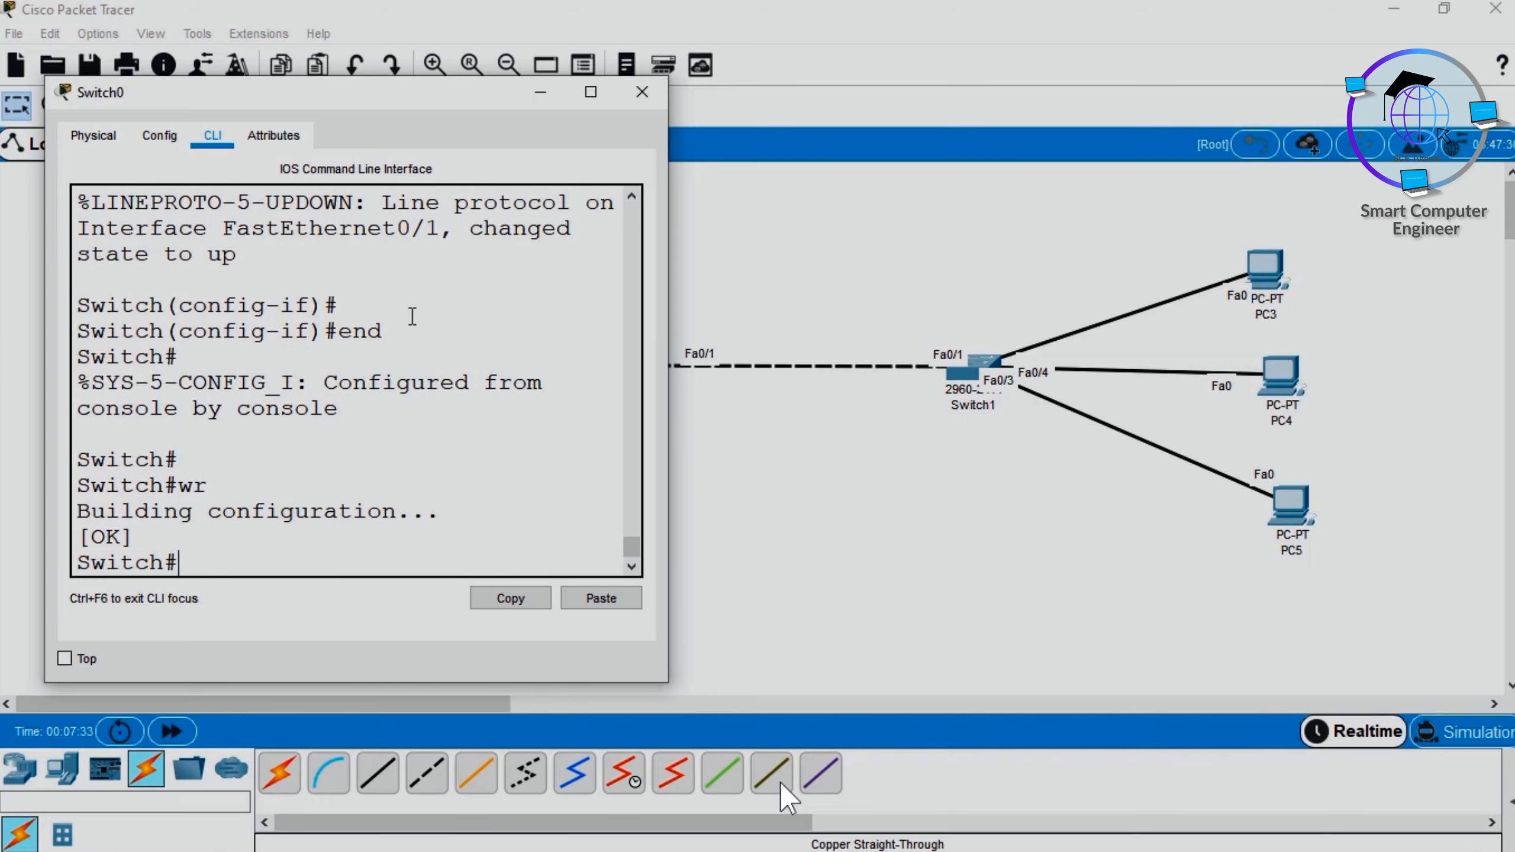
left_click(641, 91)
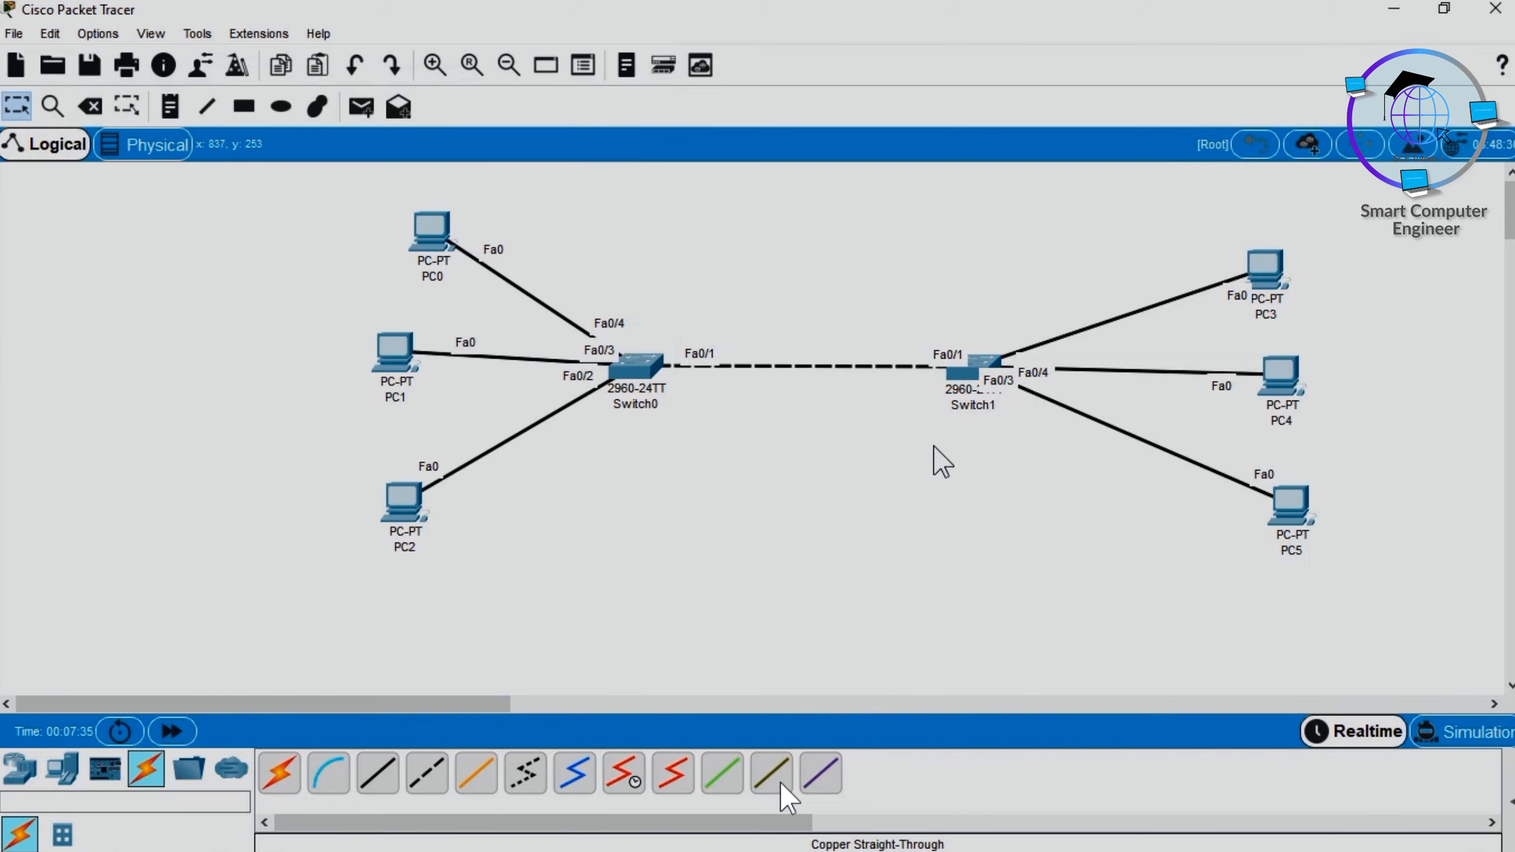
Open Switch1's command line and page past the remaining status listing to the privileged EXEC prompt
left_click(976, 375)
left_click_drag(762, 141, 549, 149)
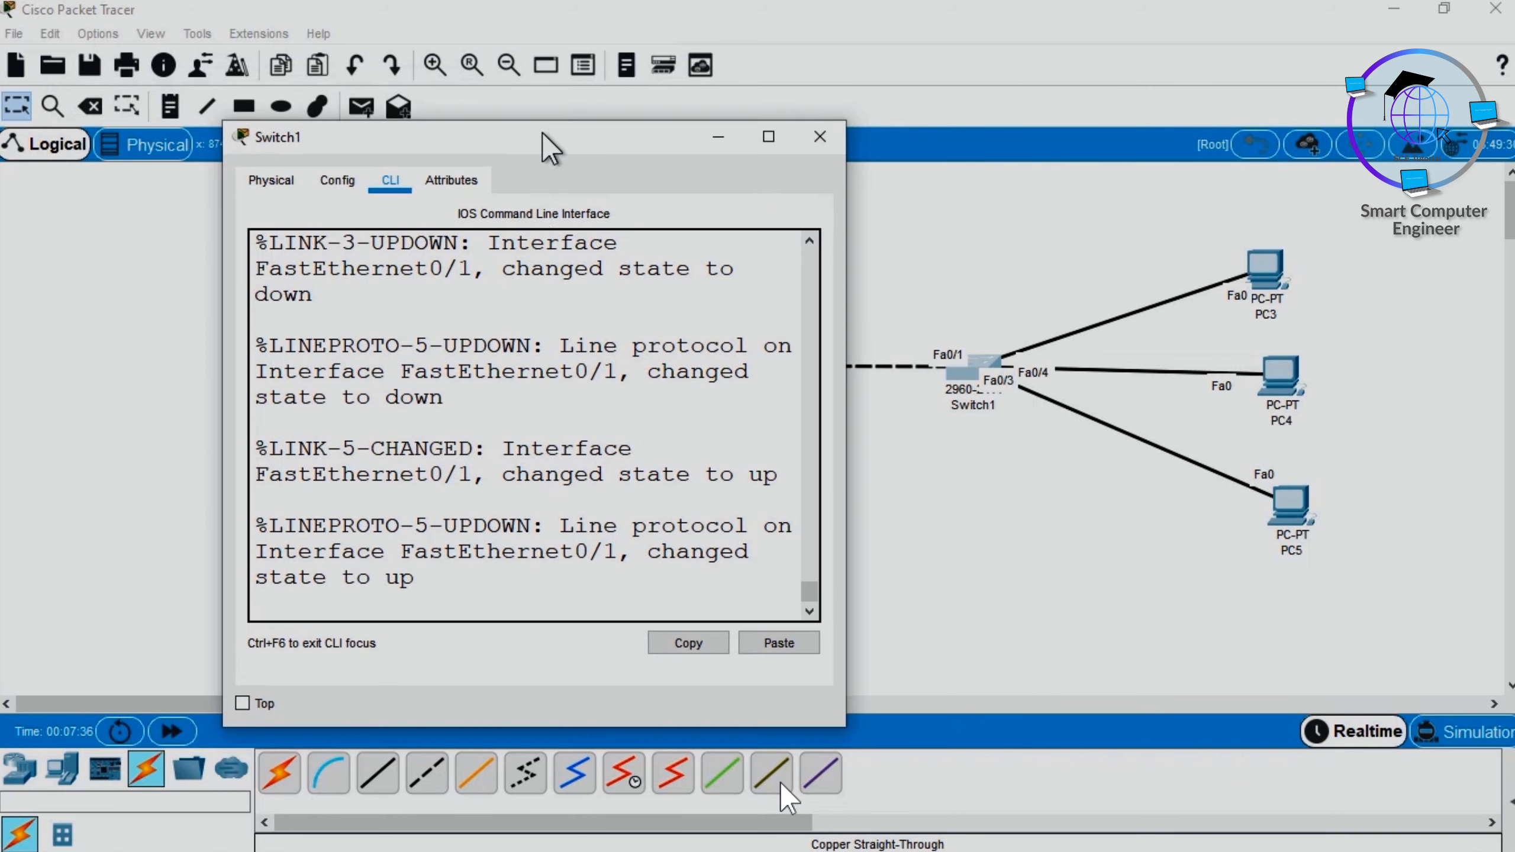
left_click(540, 390)
key("Return")
key("Return")
key("Return")
Enter global configuration mode on Switch1 and open interface fastEthernet 0/1 for configuration
type("conf")
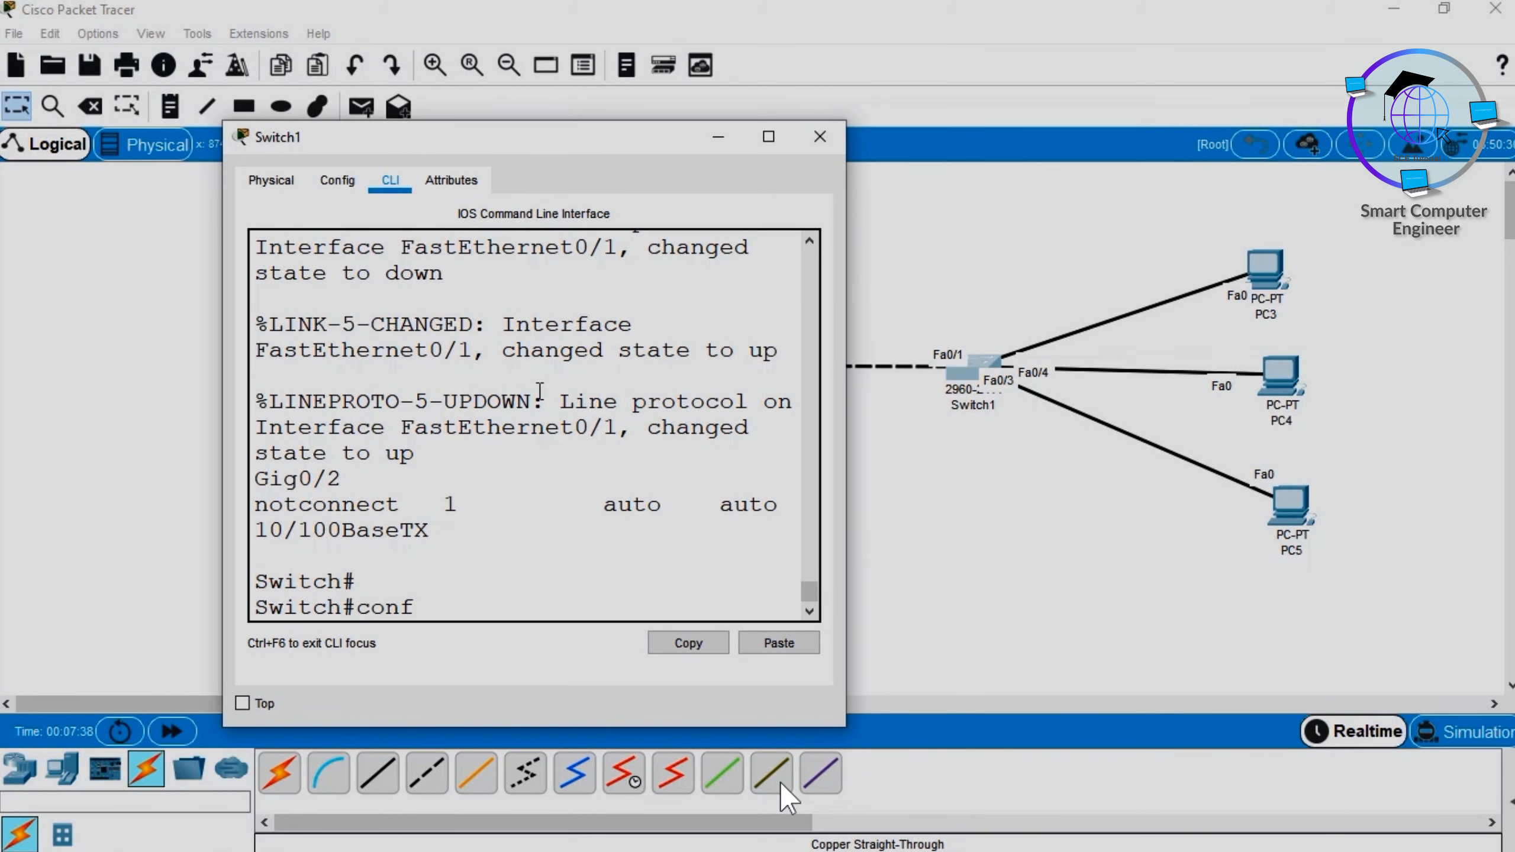
type(" t")
key("Return")
key("Return")
type("in")
key("Tab")
type("fa")
key("Tab")
type("0/1")
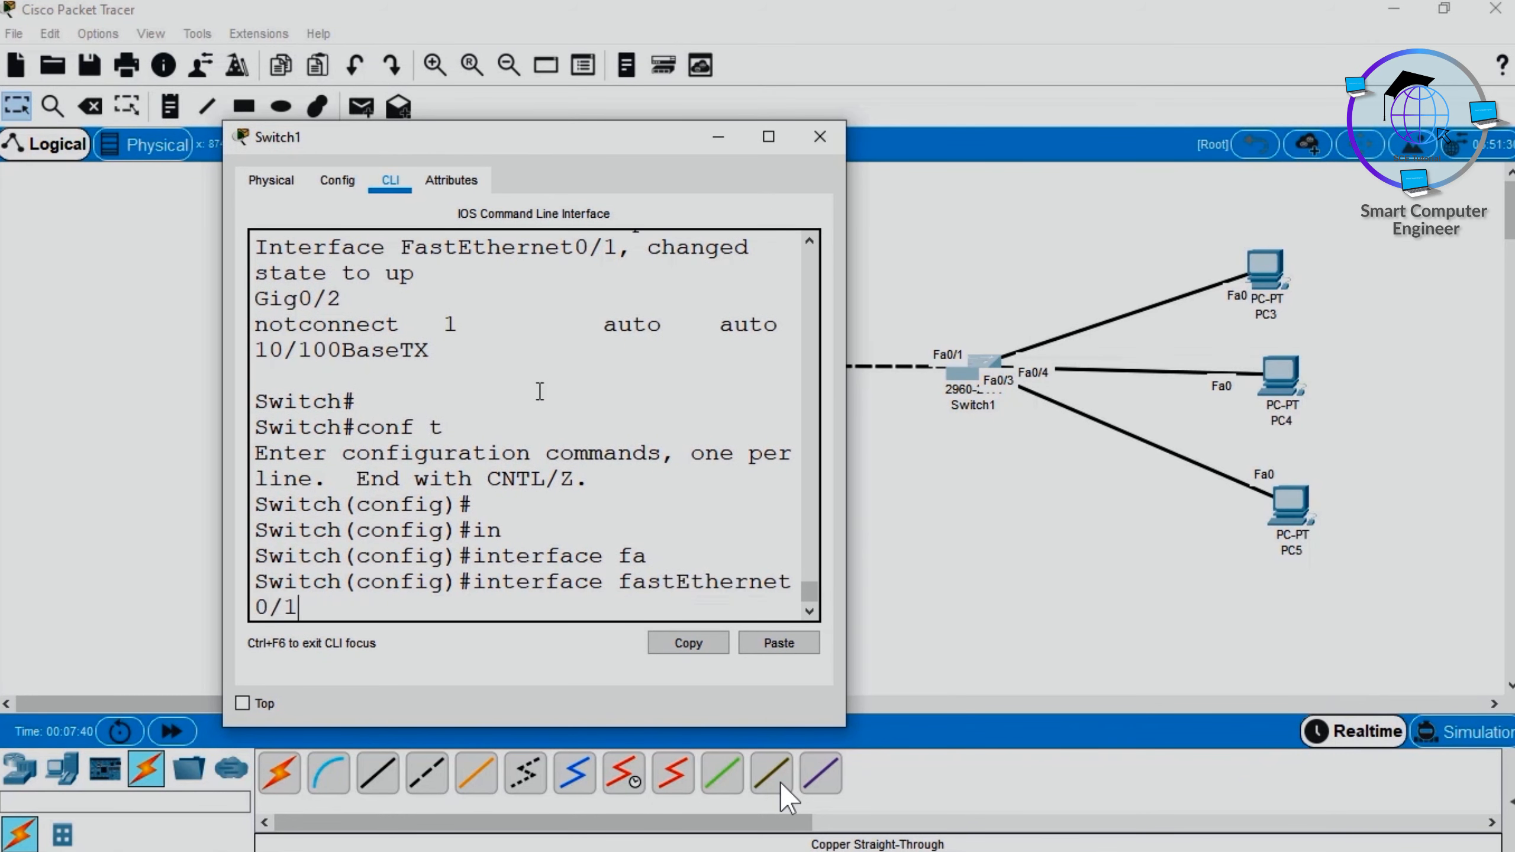
key("Return")
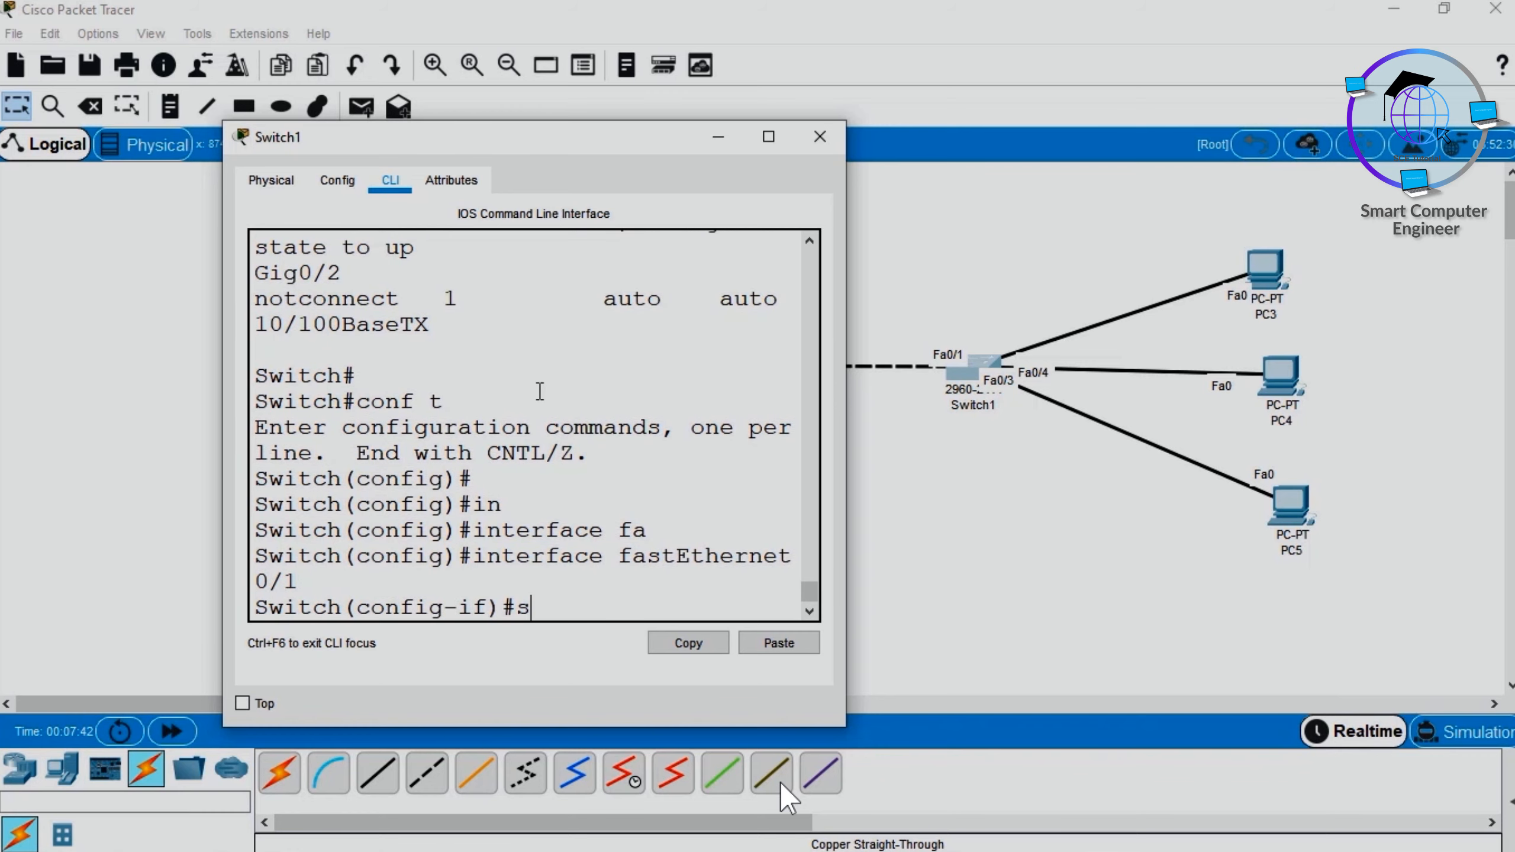
Set the speed of Switch1's fastEthernet 0/1 interface to 100
type("spee")
key("Tab")
type("100")
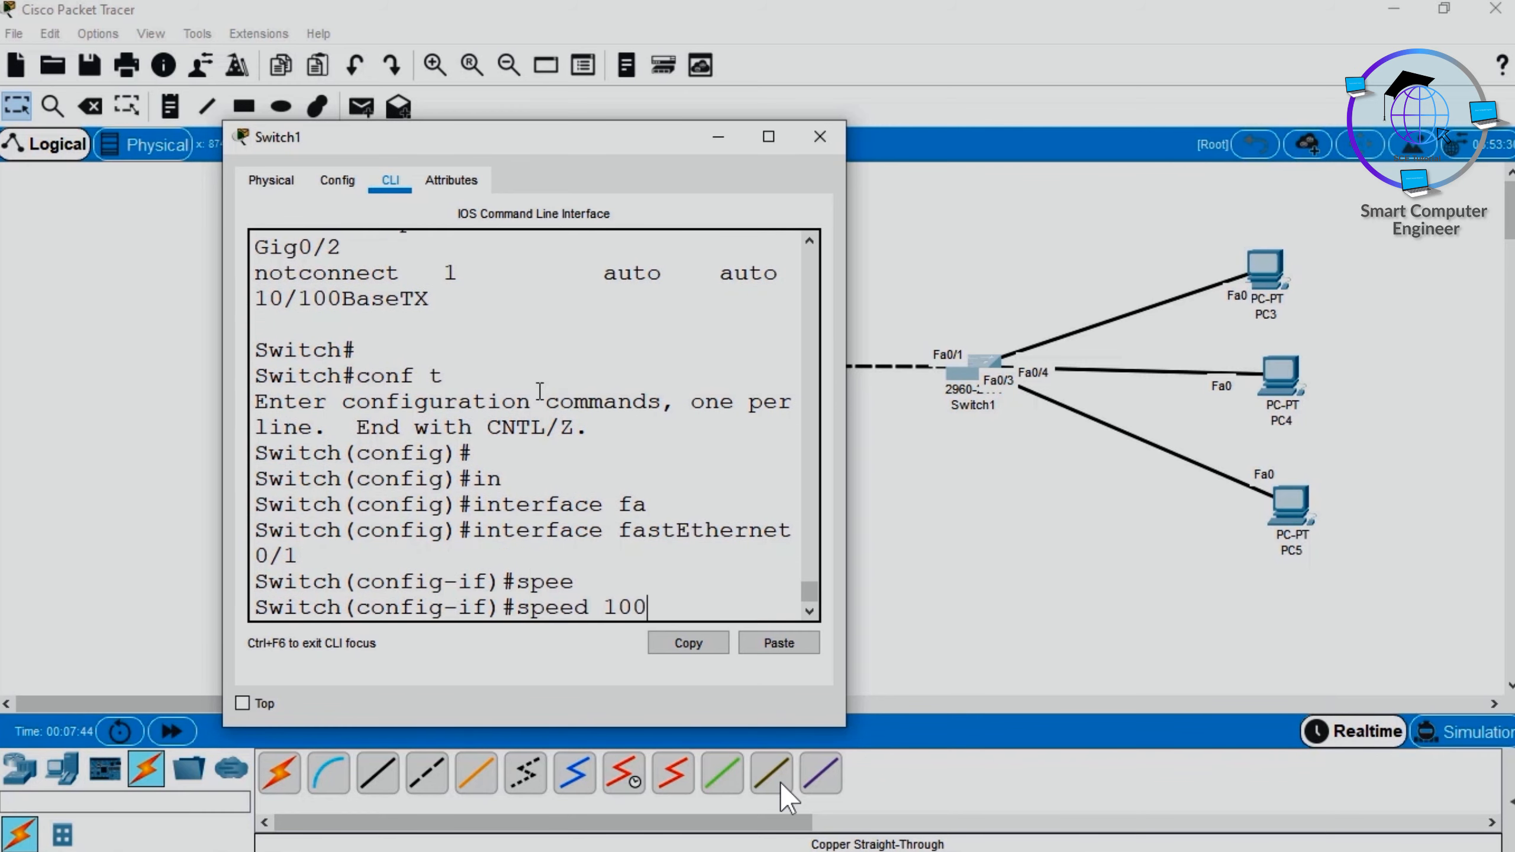
key("Return")
key("Return")
Set the duplex mode of Switch1's fastEthernet 0/1 interface to full
type("dup")
key("Tab")
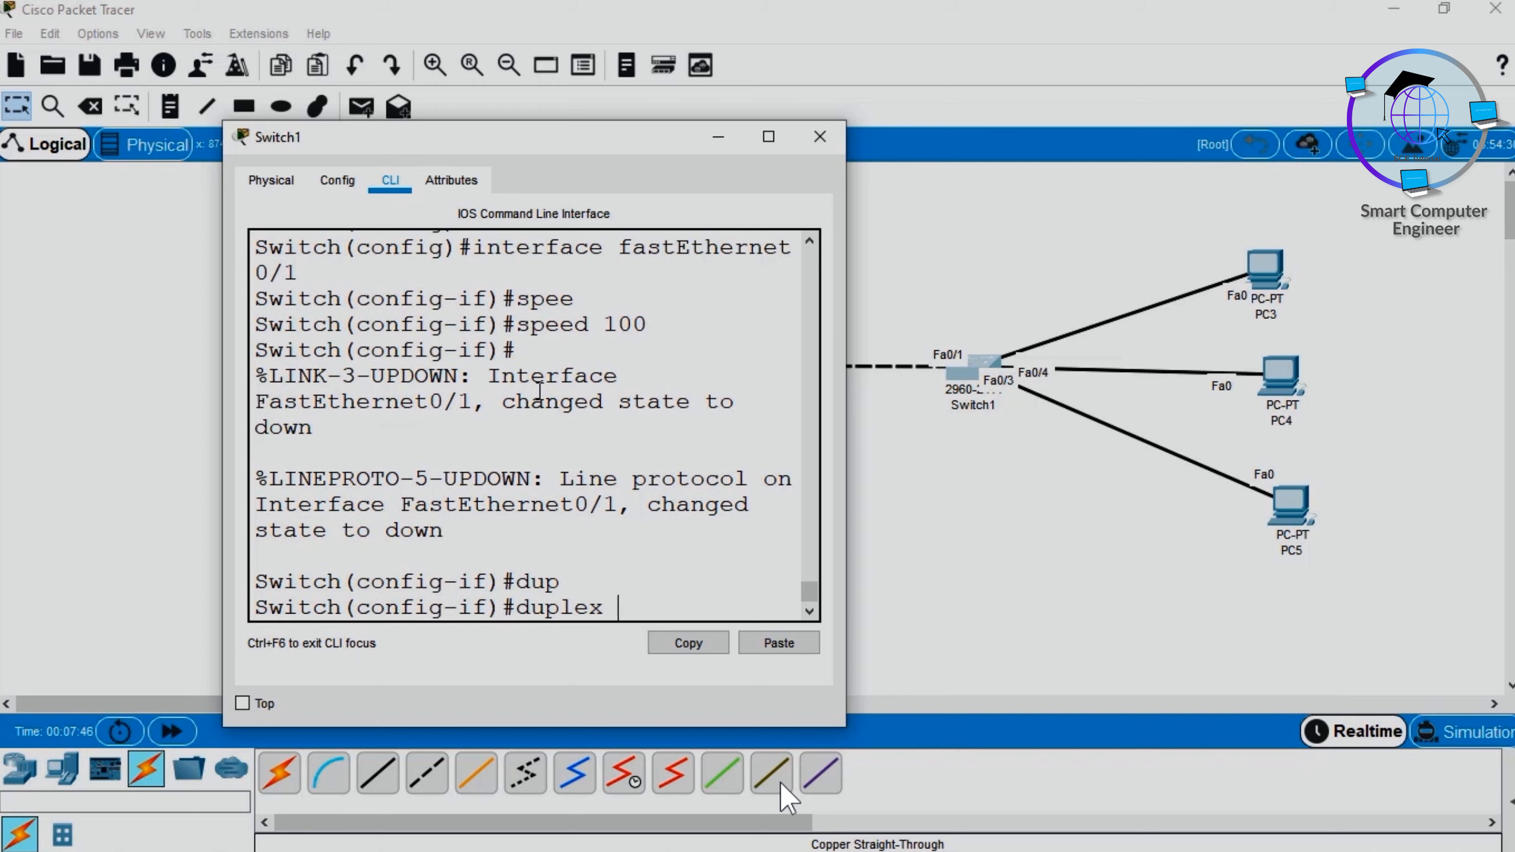
type("ful")
key("Tab")
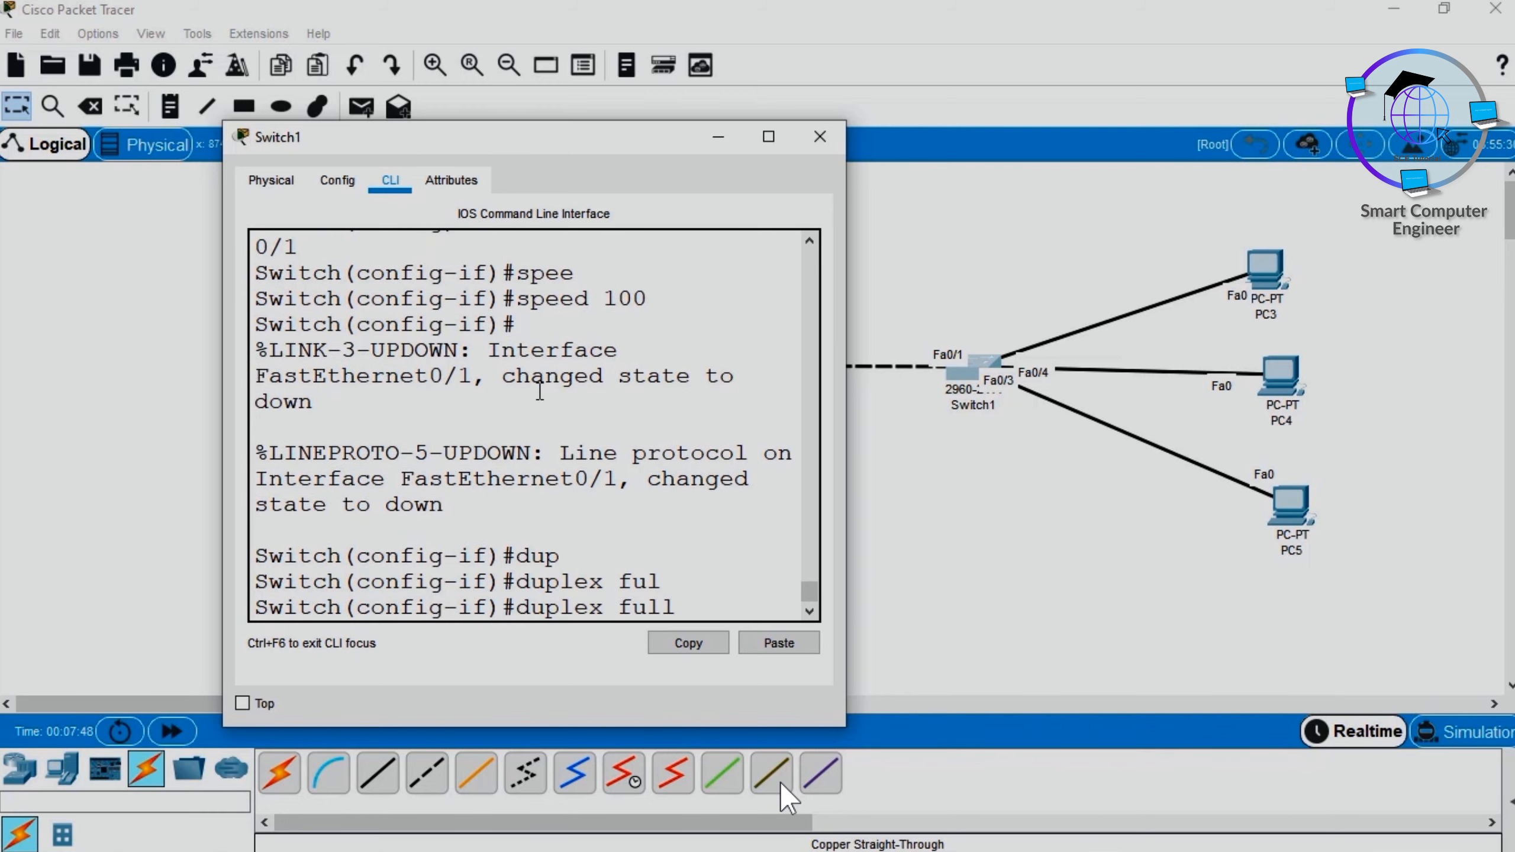
key("Return")
End configuration mode on Switch1 and save the configuration with wr
type("end")
key("Return")
key("Return")
type("wr")
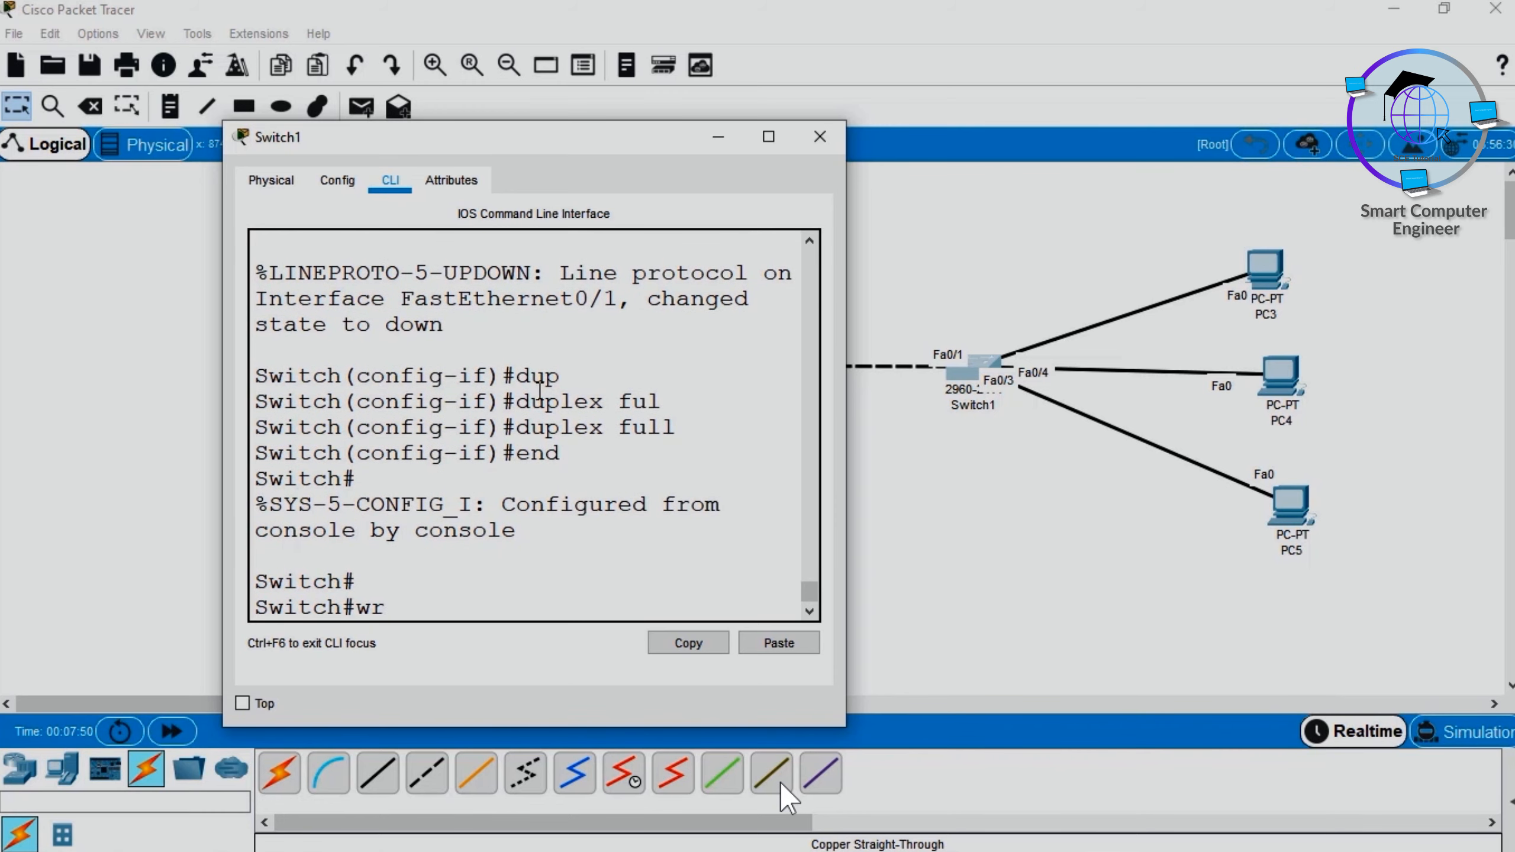
key("Return")
Run show interfaces status on Switch1 and maximize the switch window
type("show in")
key("Tab")
type("st")
key("Tab")
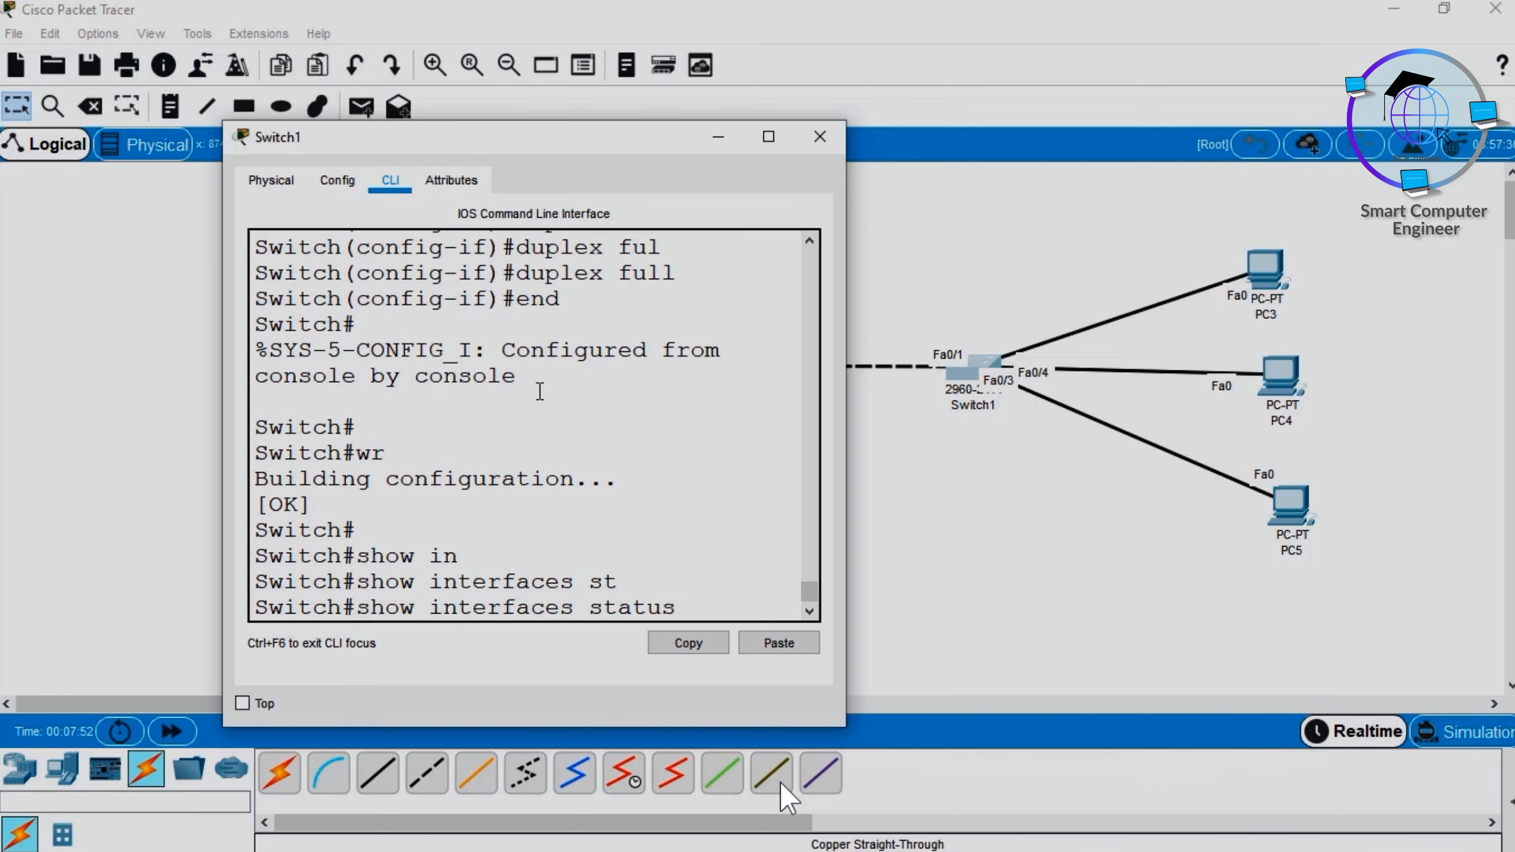
key("Return")
key("super+Up")
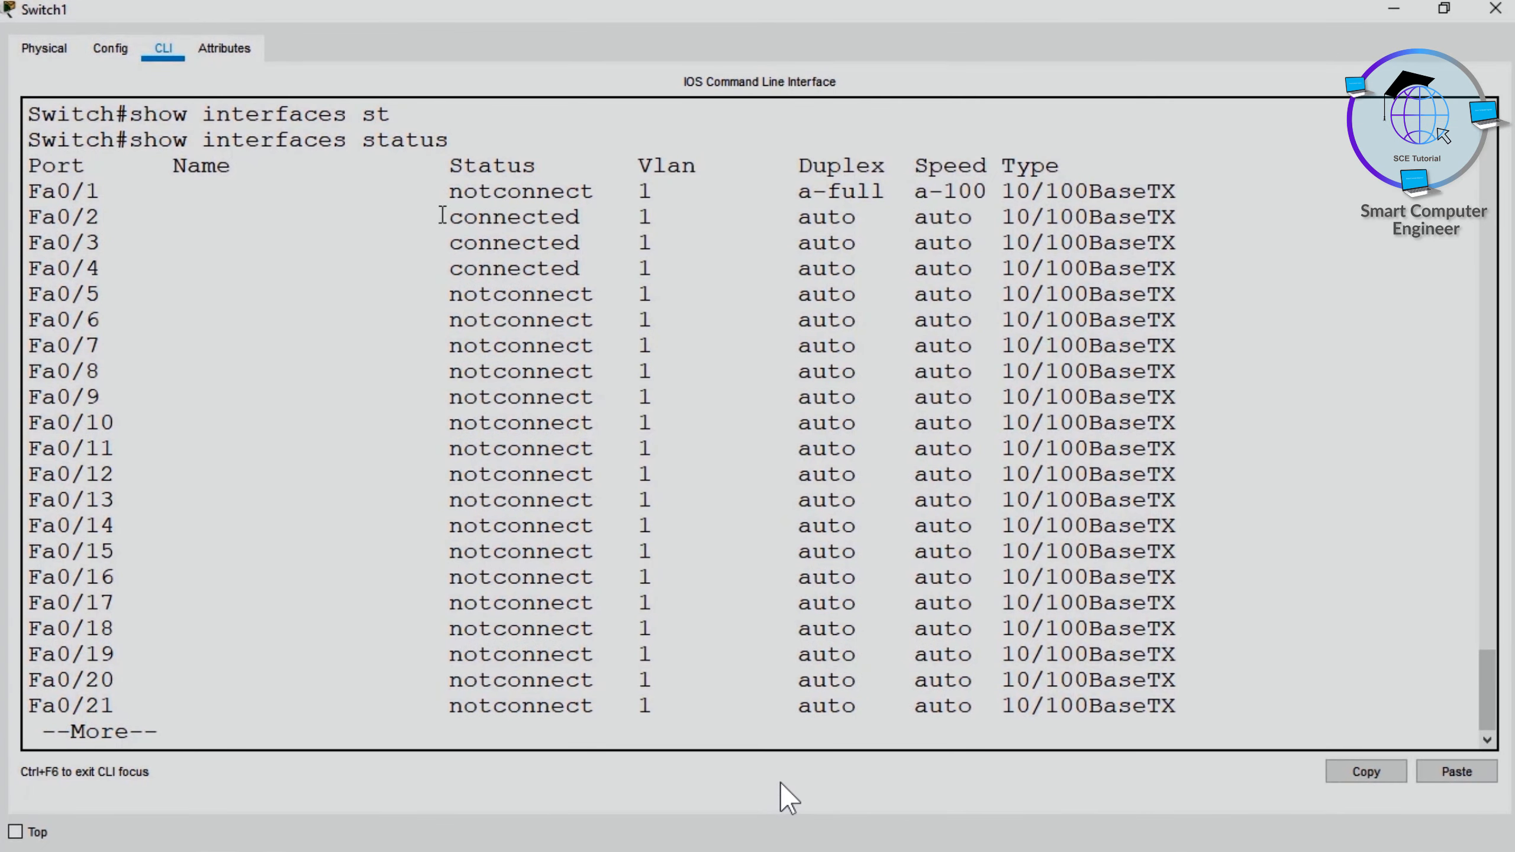
Examine the status, duplex and speed of Fa0/1 in Switch1's listing and close the switch window
left_click_drag(33, 188, 532, 196)
double_click(532, 198)
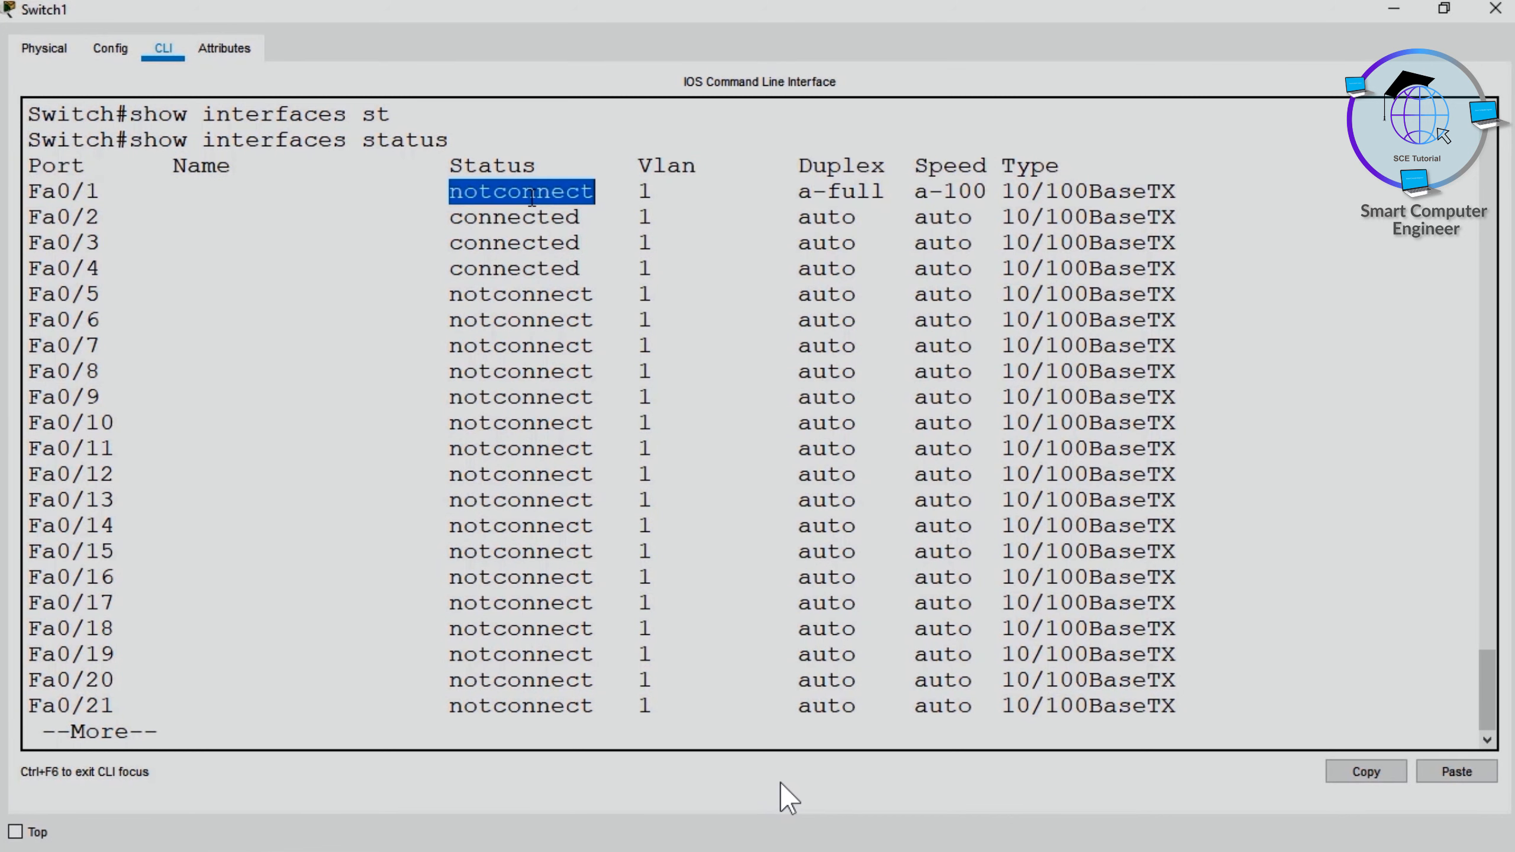
double_click(867, 186)
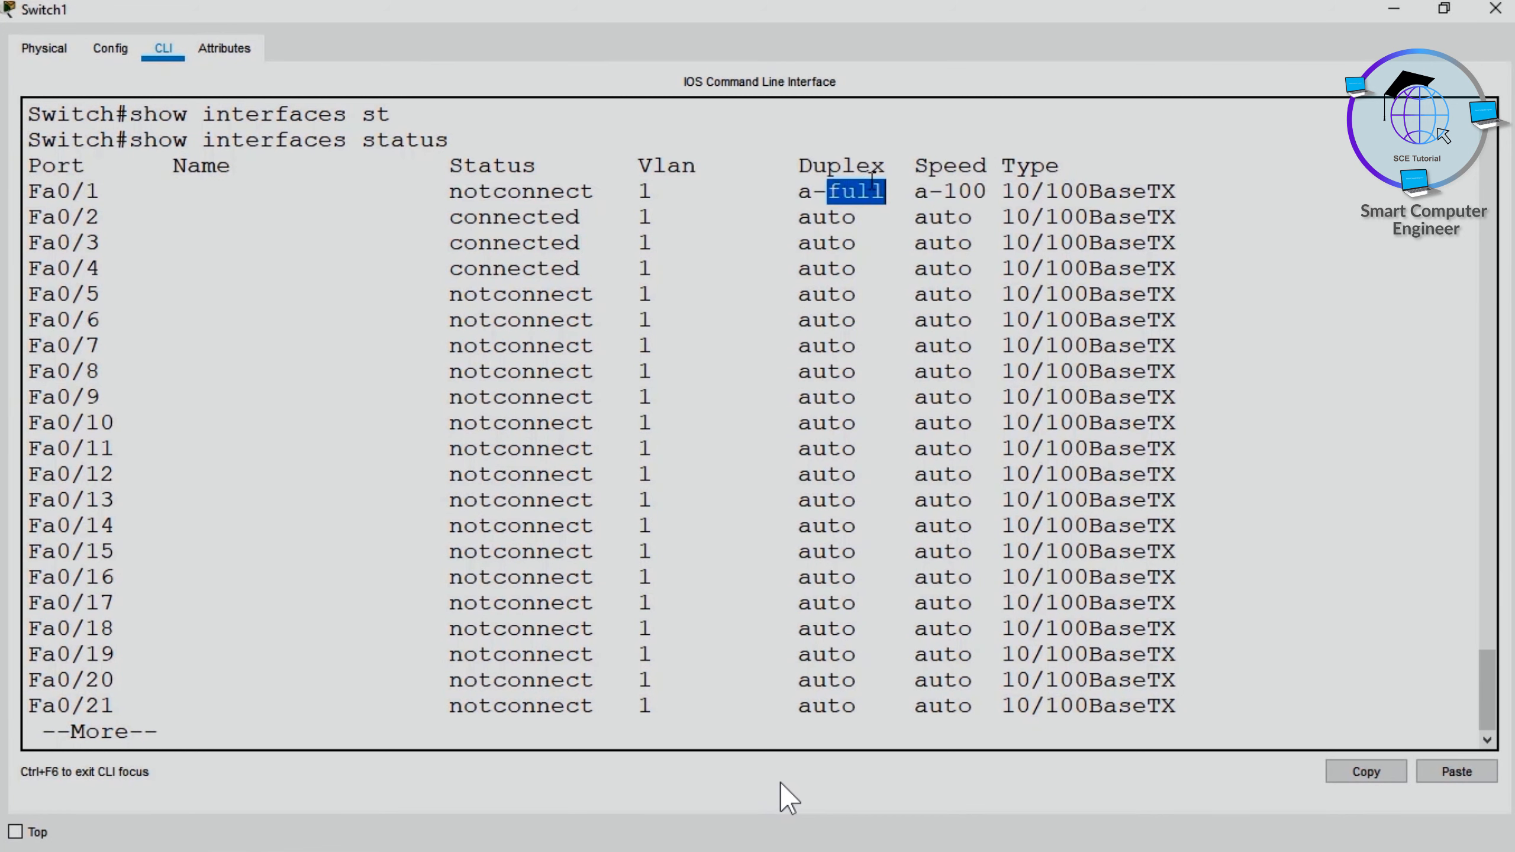
double_click(942, 190)
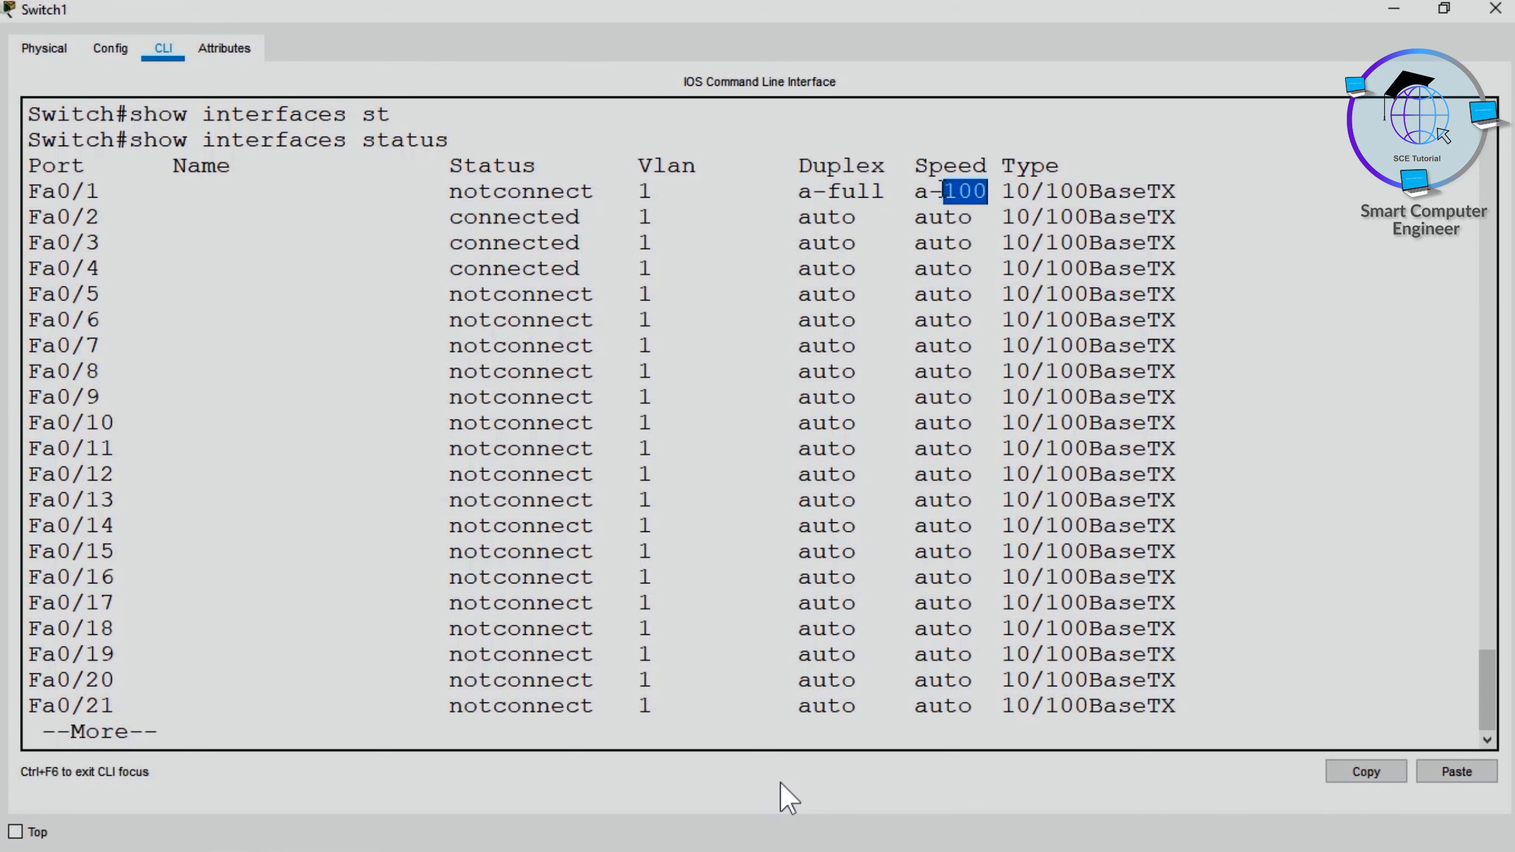
left_click(1496, 8)
Open Switch0's command line in a maximized window and run show interfaces status
left_click(635, 367)
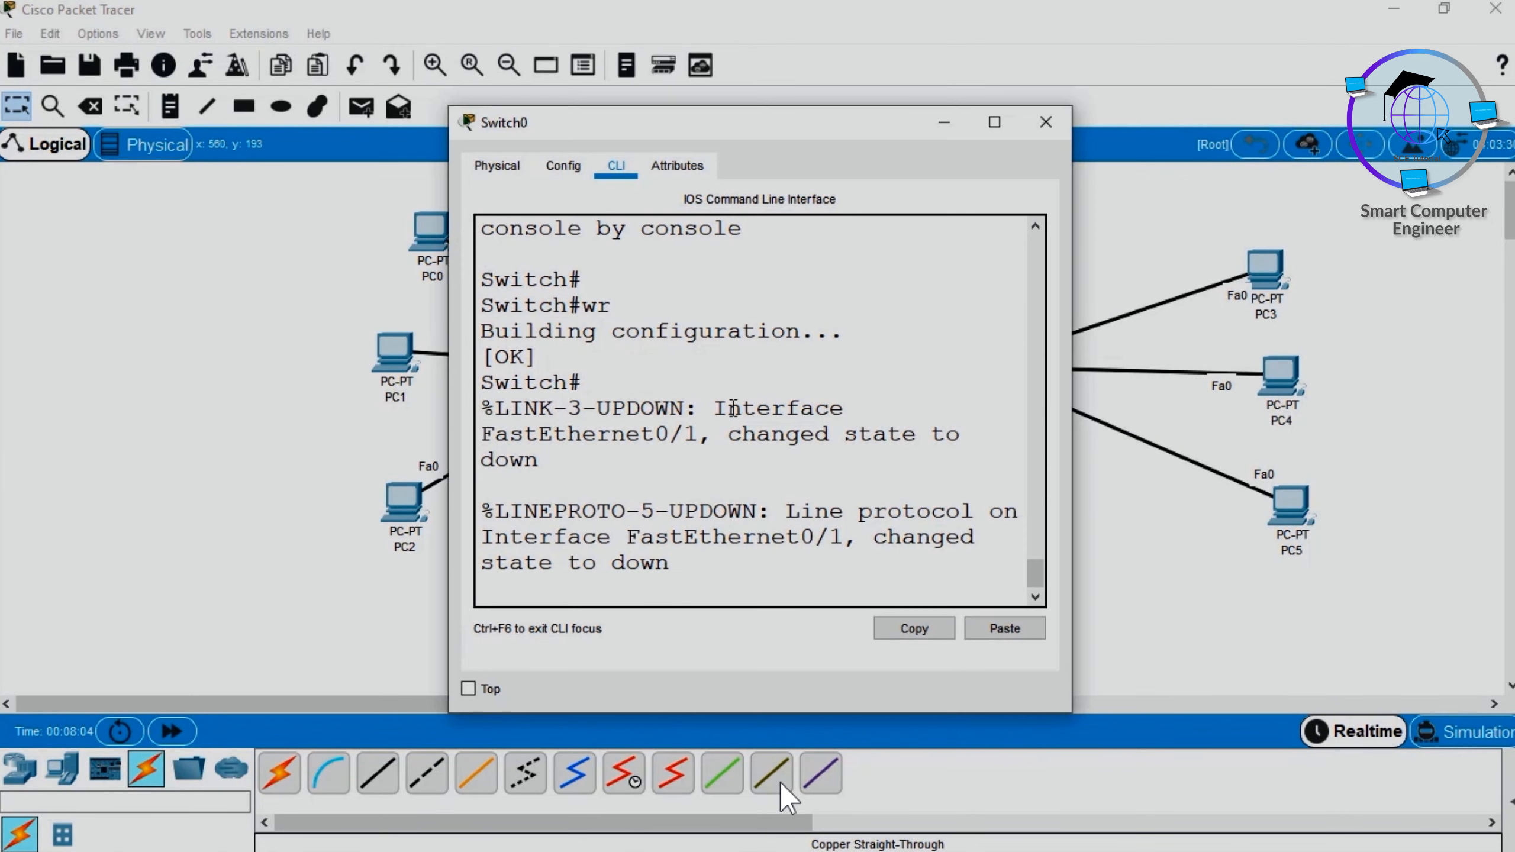
key("super+Up")
key("Return")
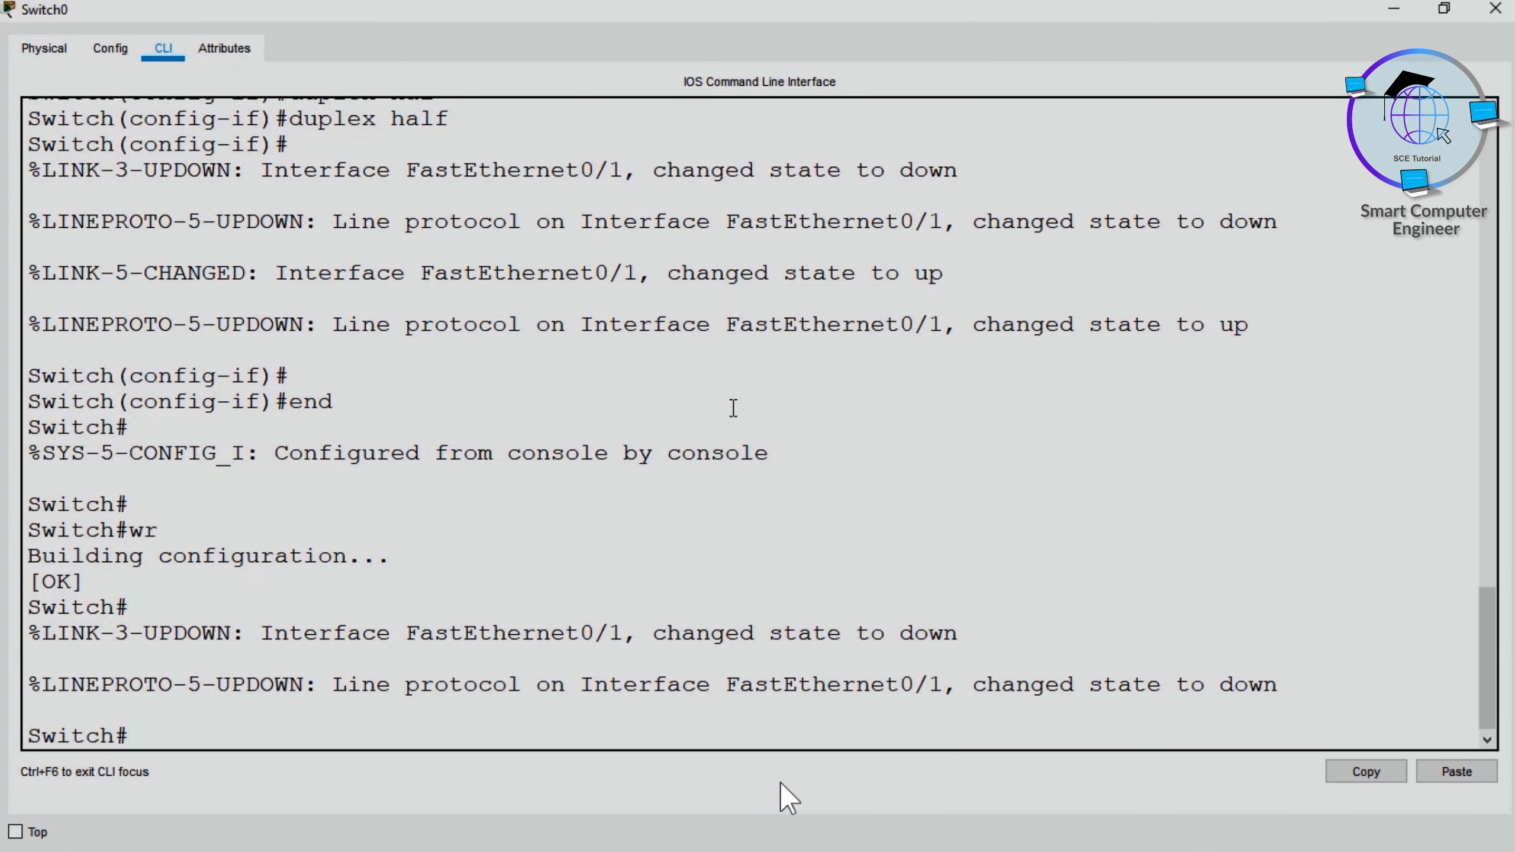
type("d")
key("BackSpace")
type("show in")
key("Tab")
type("st")
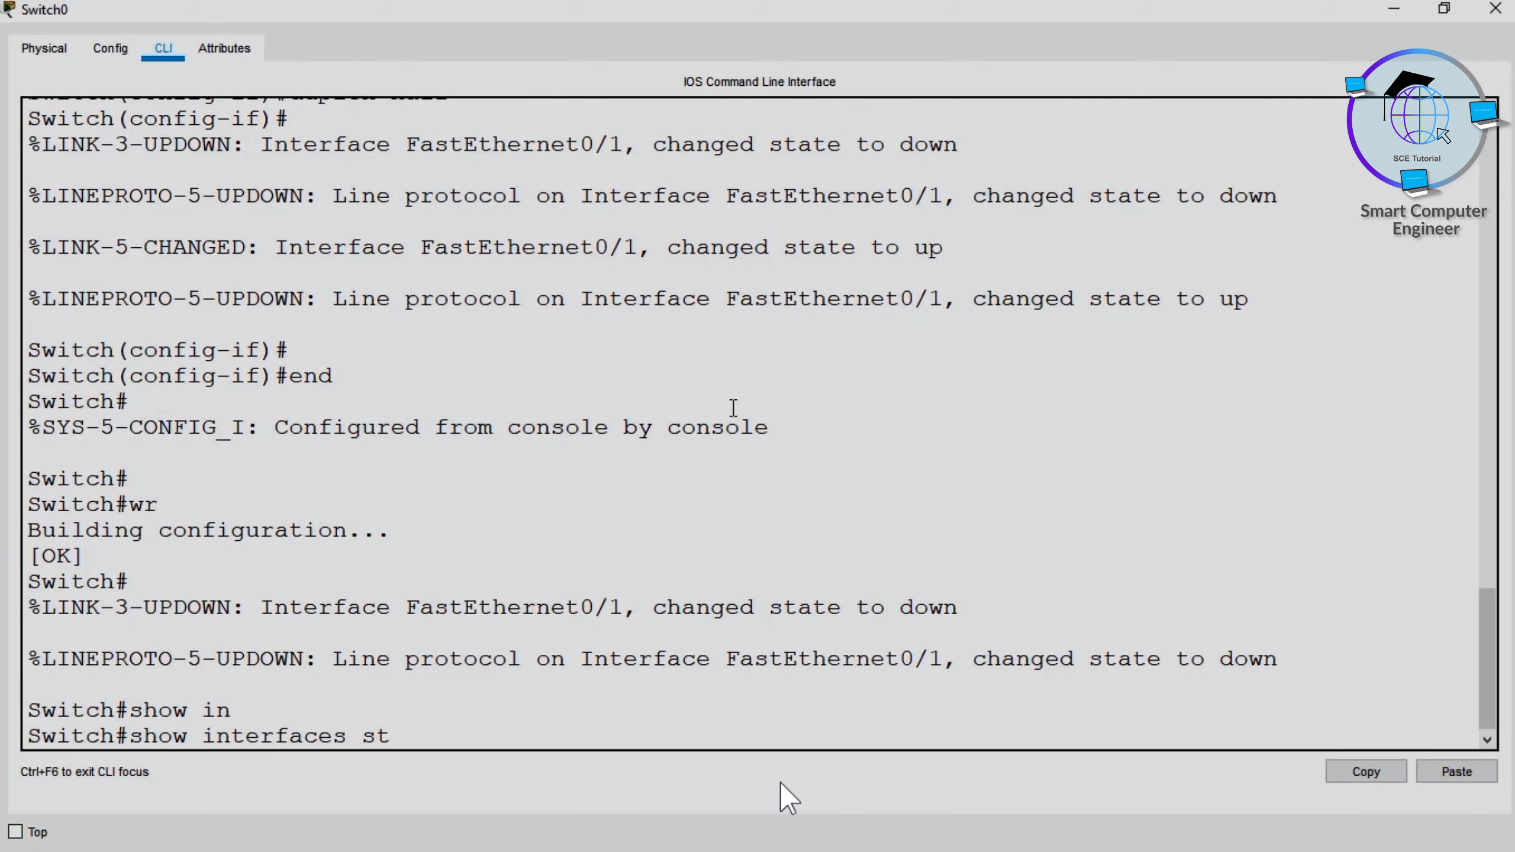
key("Tab")
key("Return")
Examine the status, duplex and speed of Fa0/1 in Switch0's listing and close the switch window
double_click(571, 198)
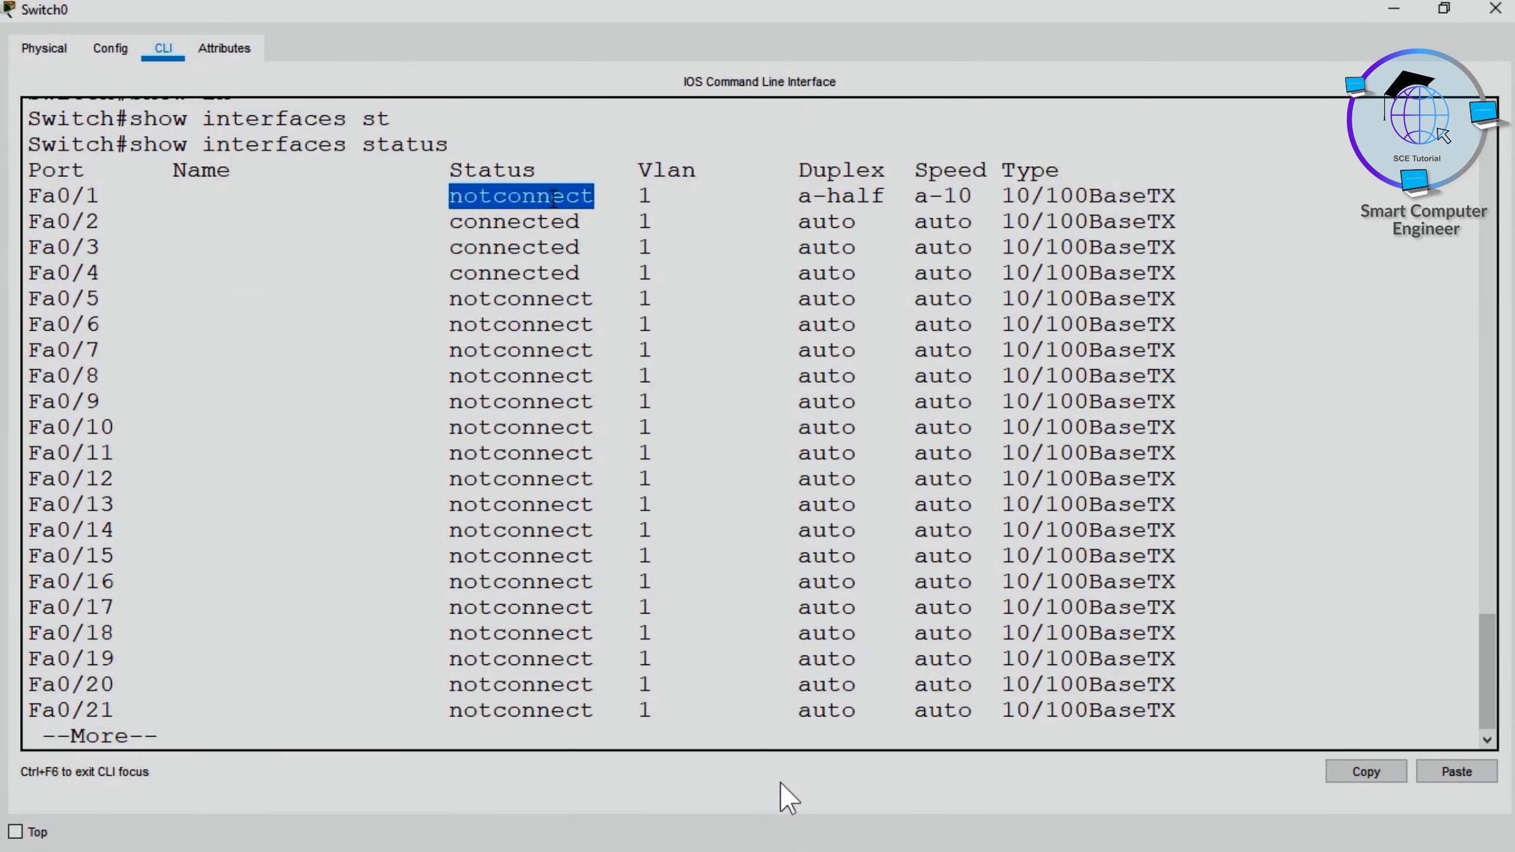
double_click(847, 196)
double_click(955, 197)
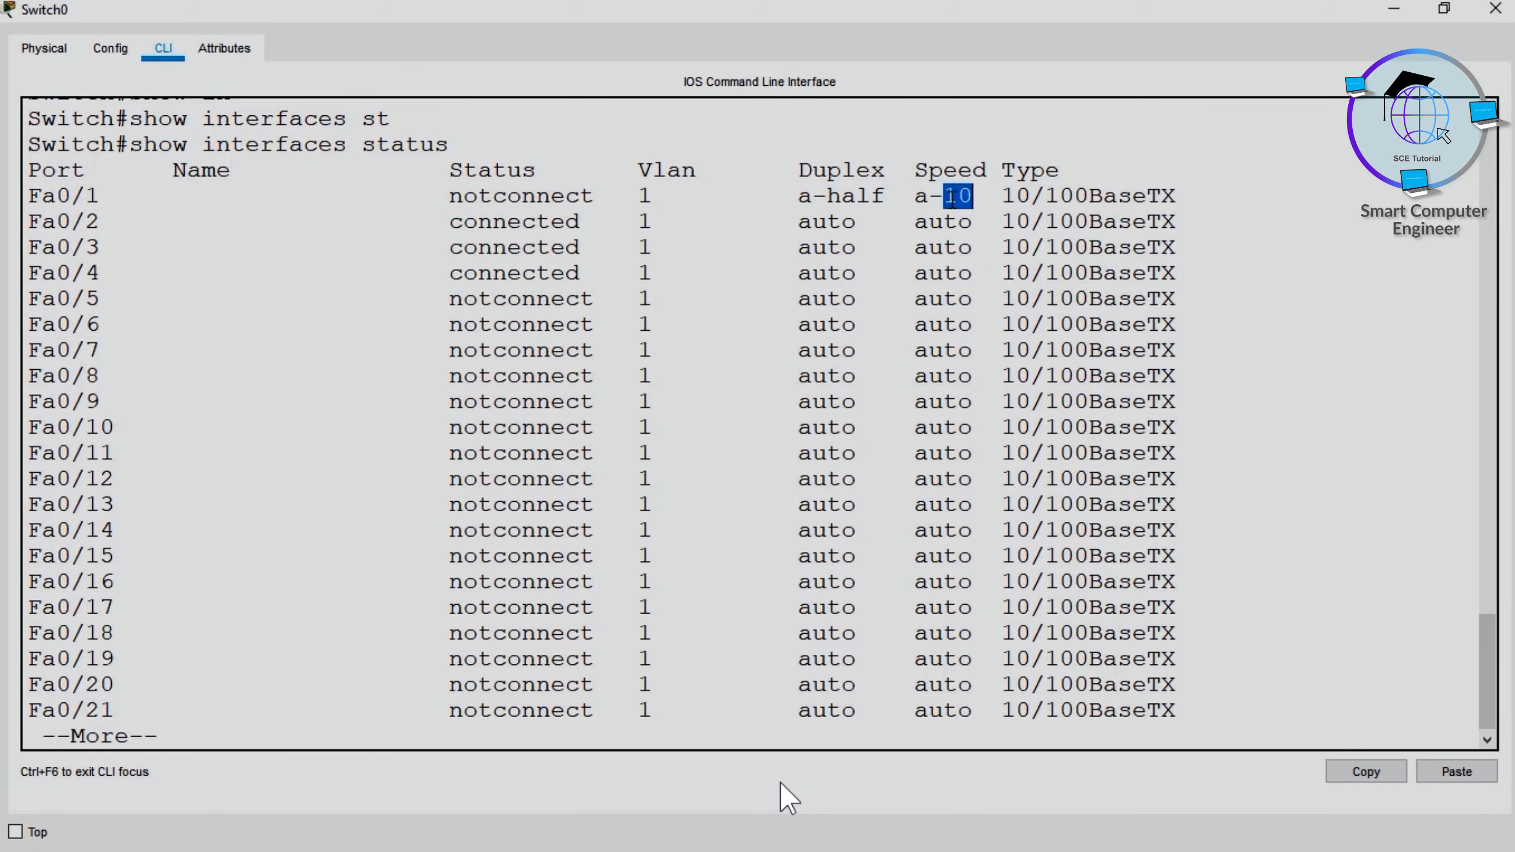
left_click(1498, 9)
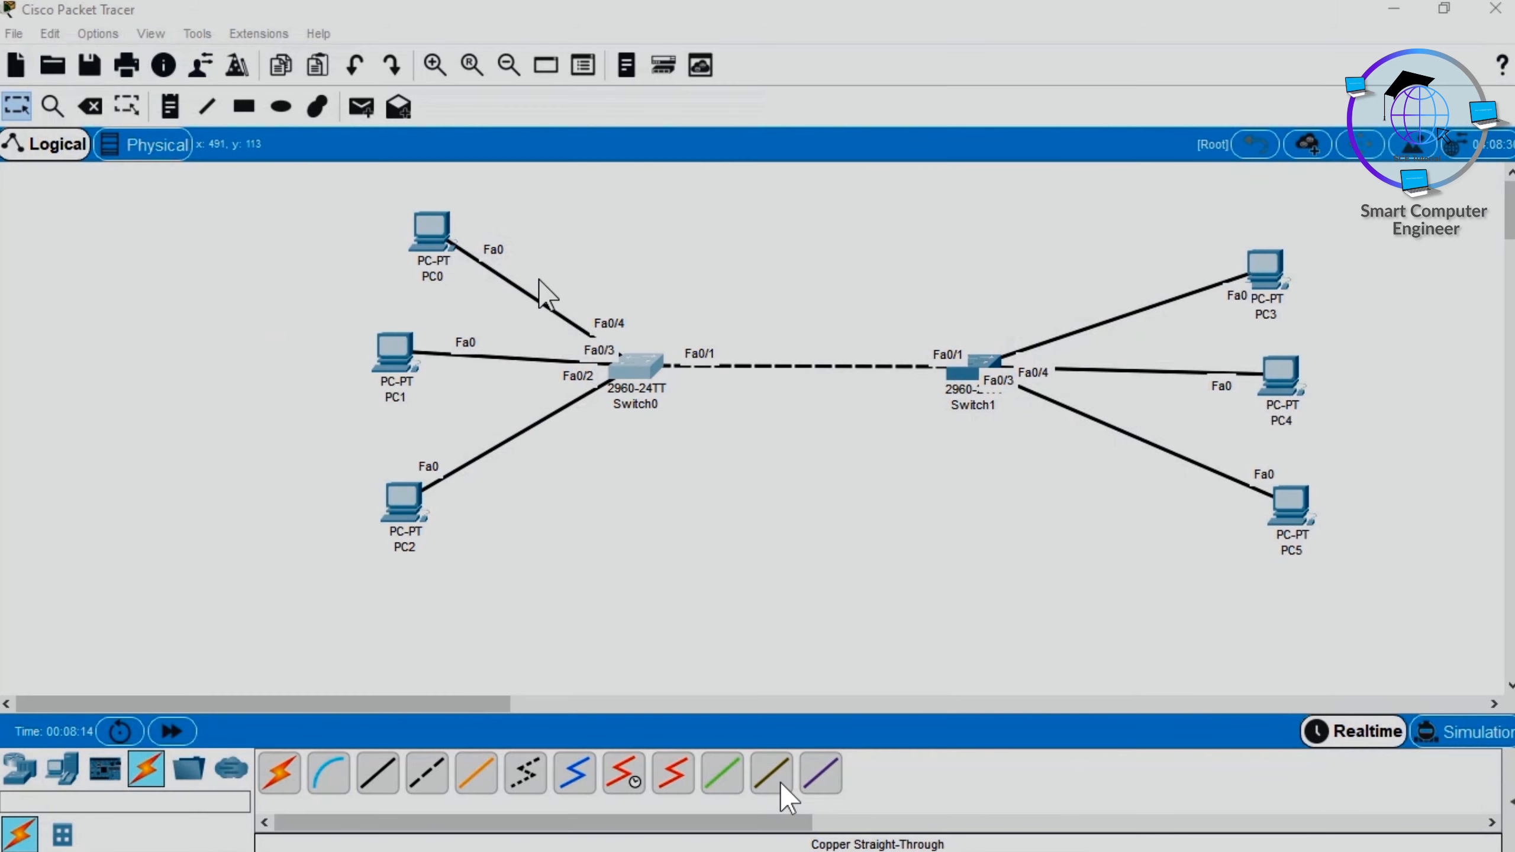
Repeat the ping to 10.0.0.5 from PC0's Command Prompt to test the link between the switches
left_click(431, 232)
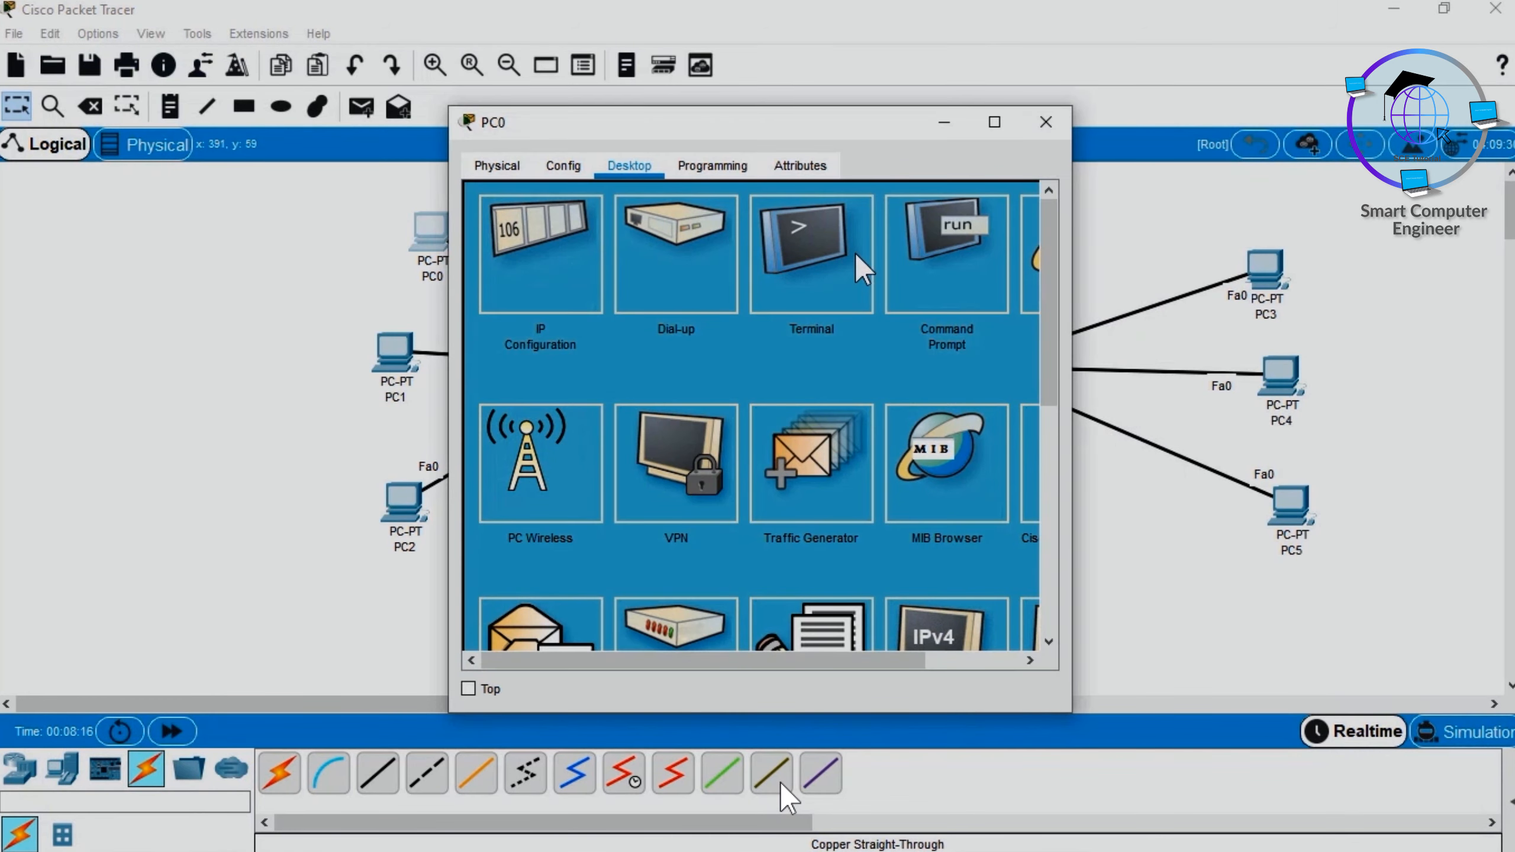
left_click(943, 275)
key("Return")
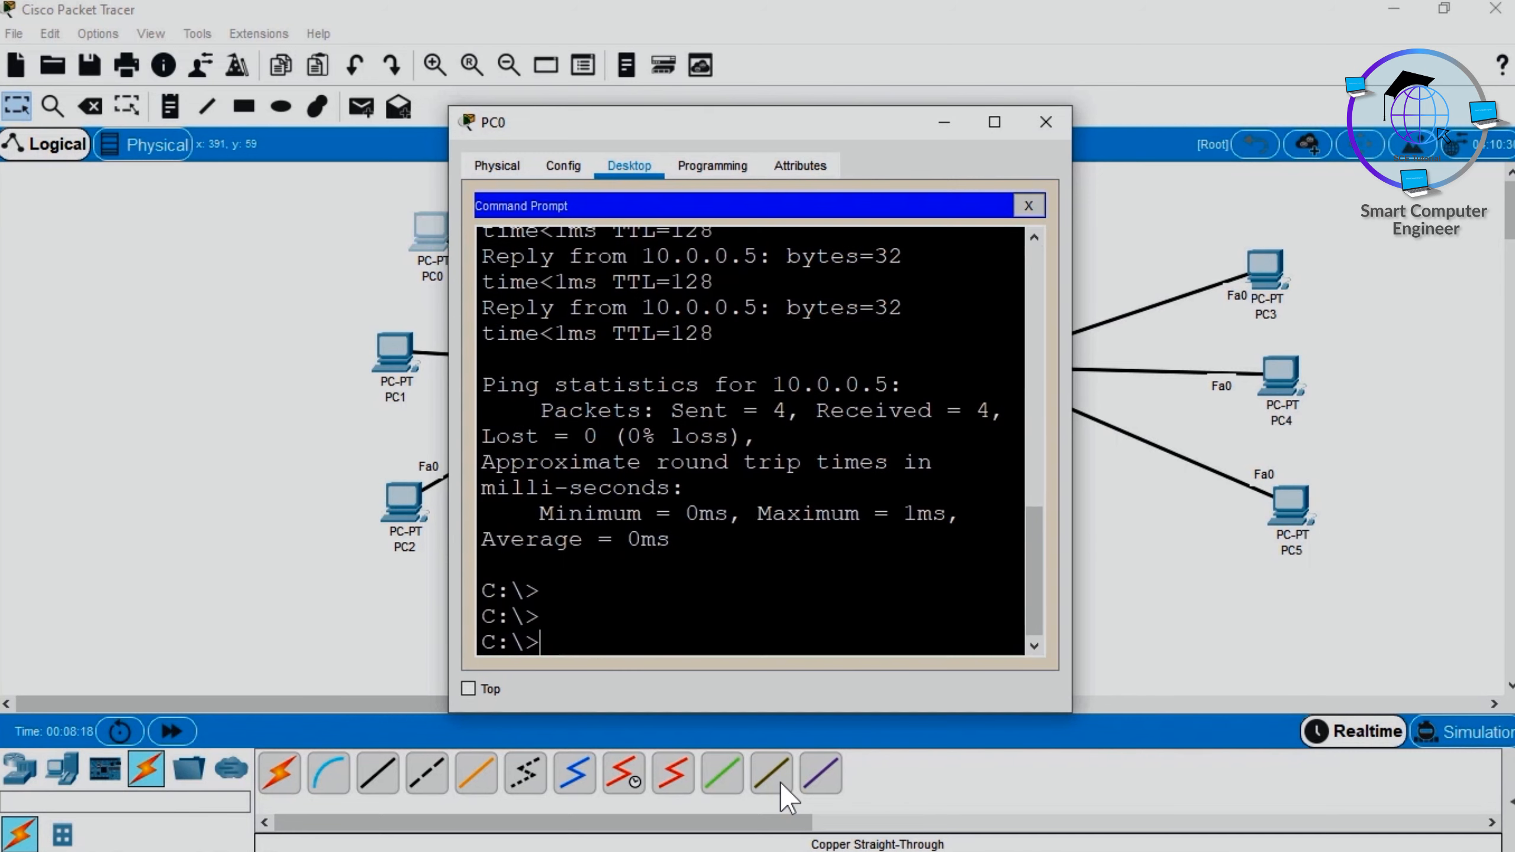
key("Up")
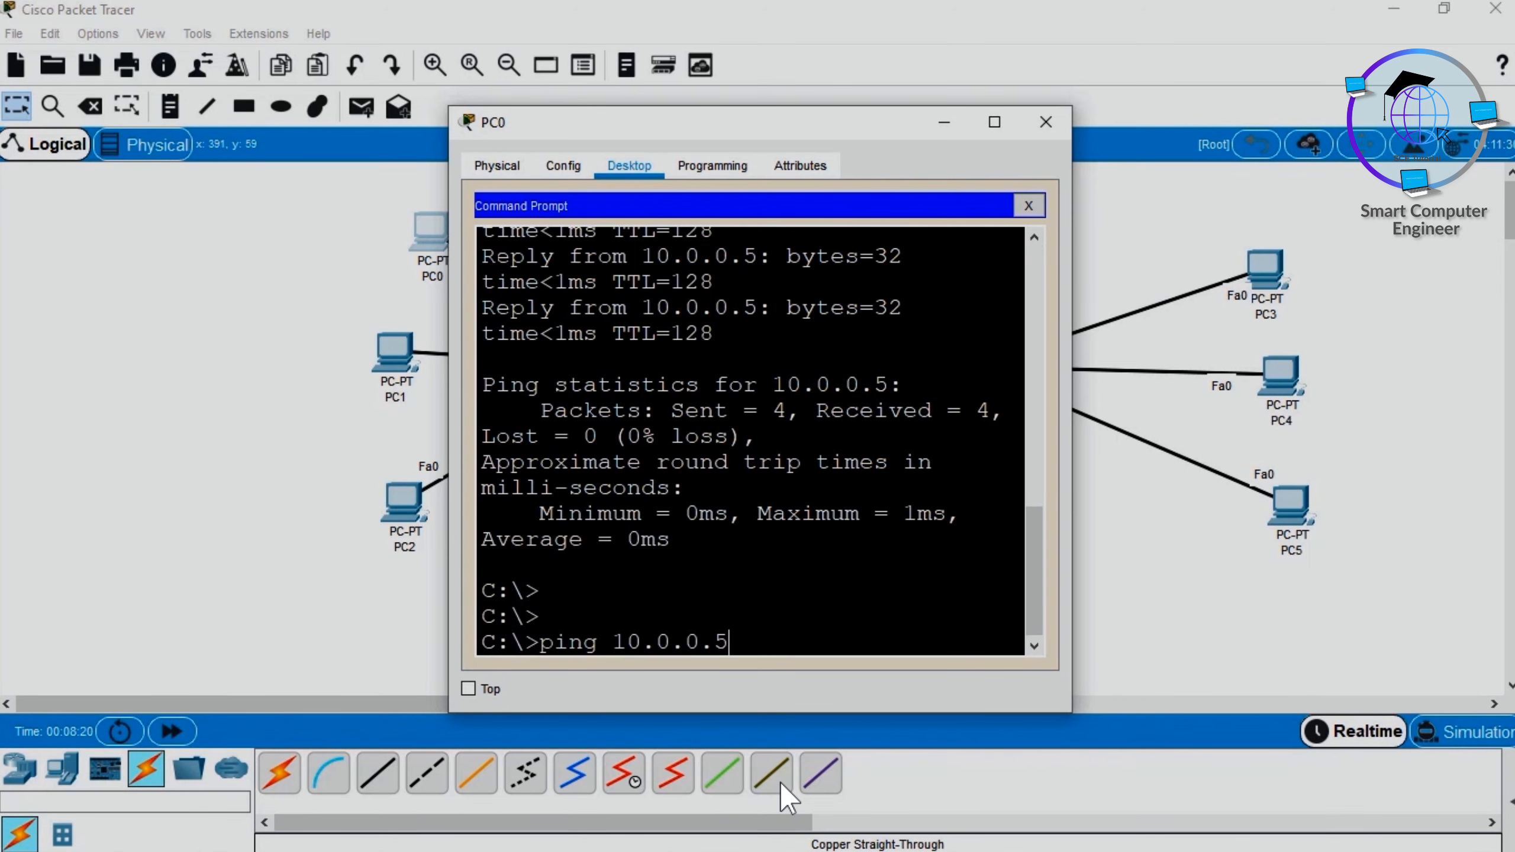
left_click_drag(496, 257, 614, 334)
key("Return")
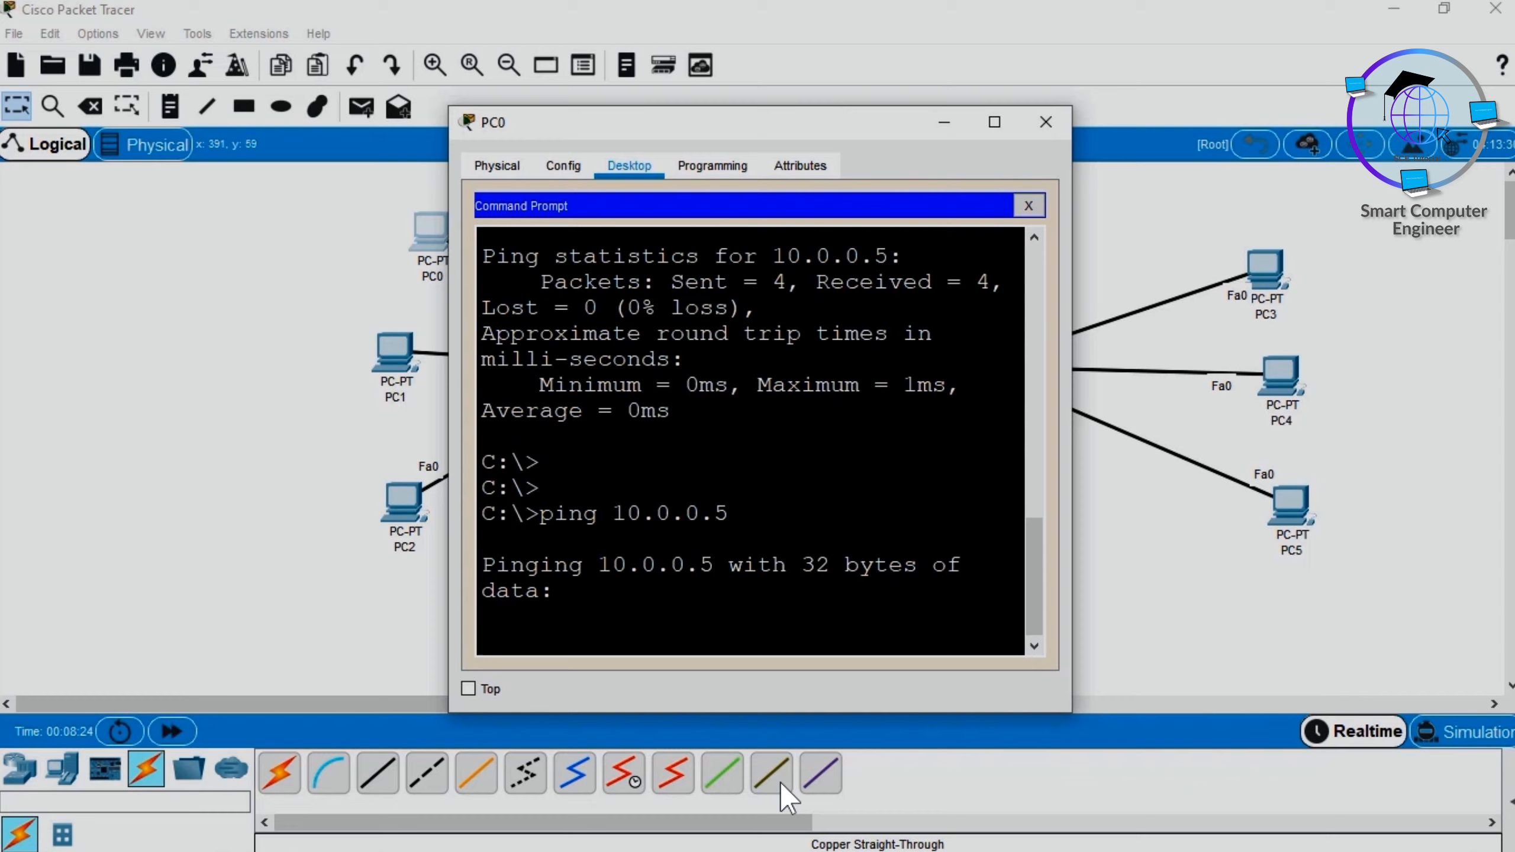